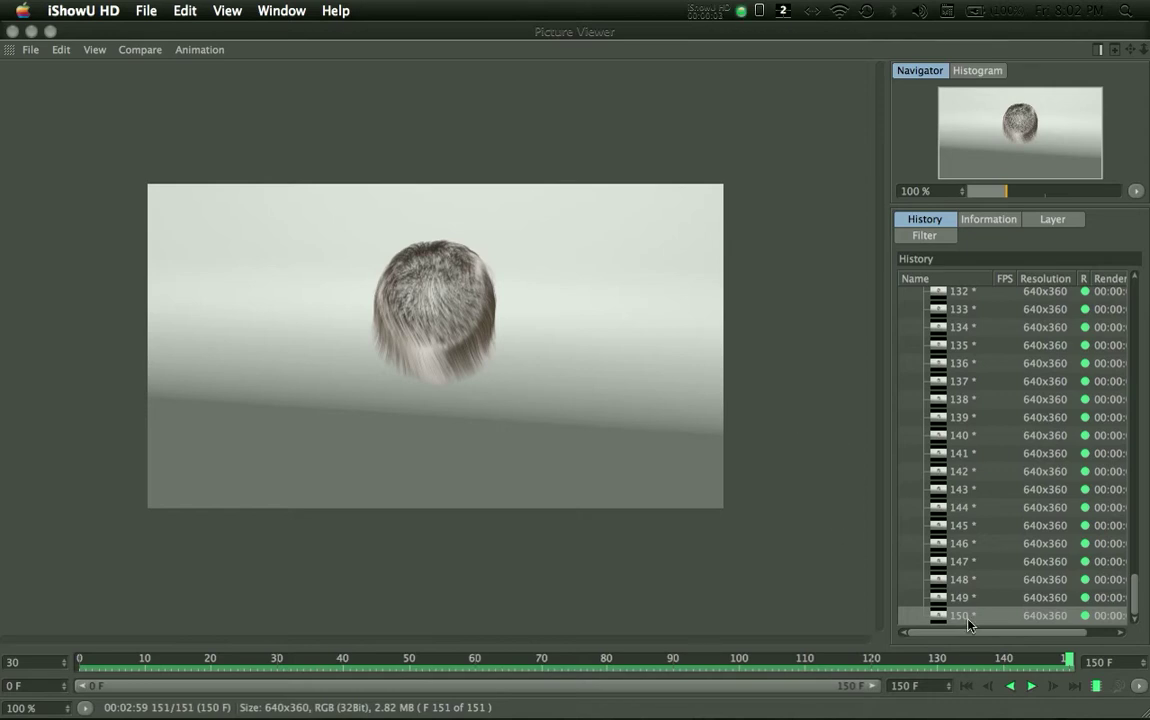
# - Play back the rendered hair animation and switch to Safari to view the YouTube comments asking for a fur tutorial
pyautogui.click(1027, 685)
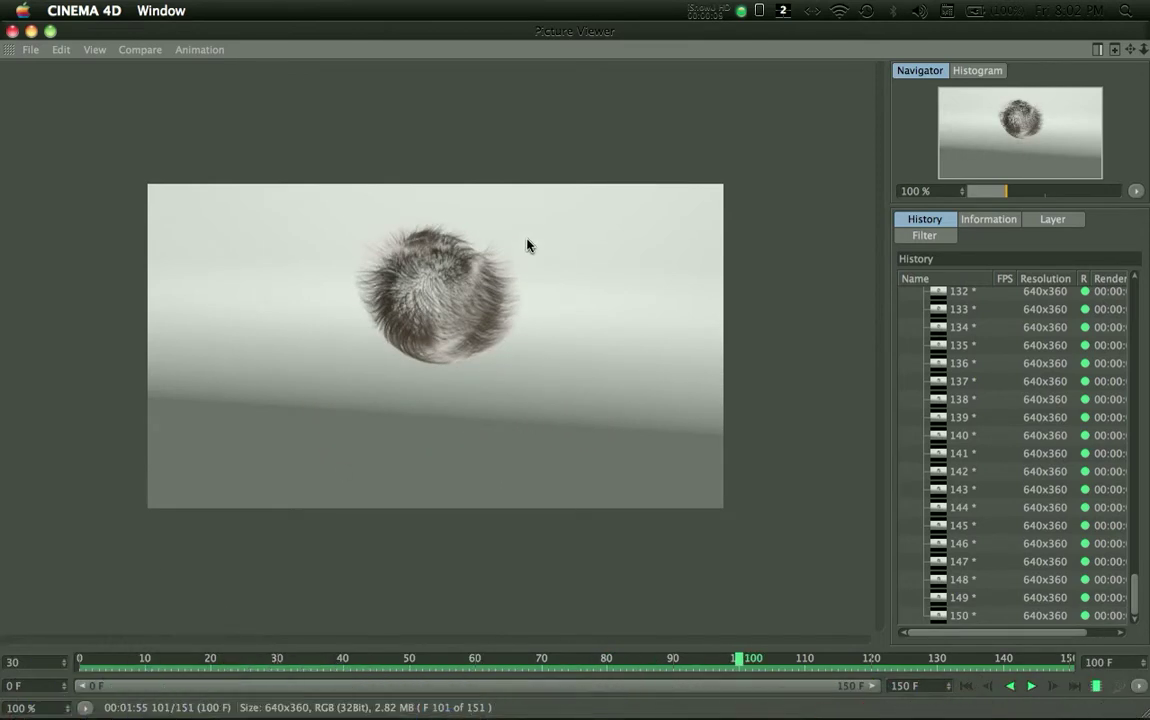
pyautogui.moveTo(1145, 4)
pyautogui.click(206, 590)
pyautogui.press('F8')
pyautogui.click(244, 482)
pyautogui.press('F8')
pyautogui.click(500, 426)
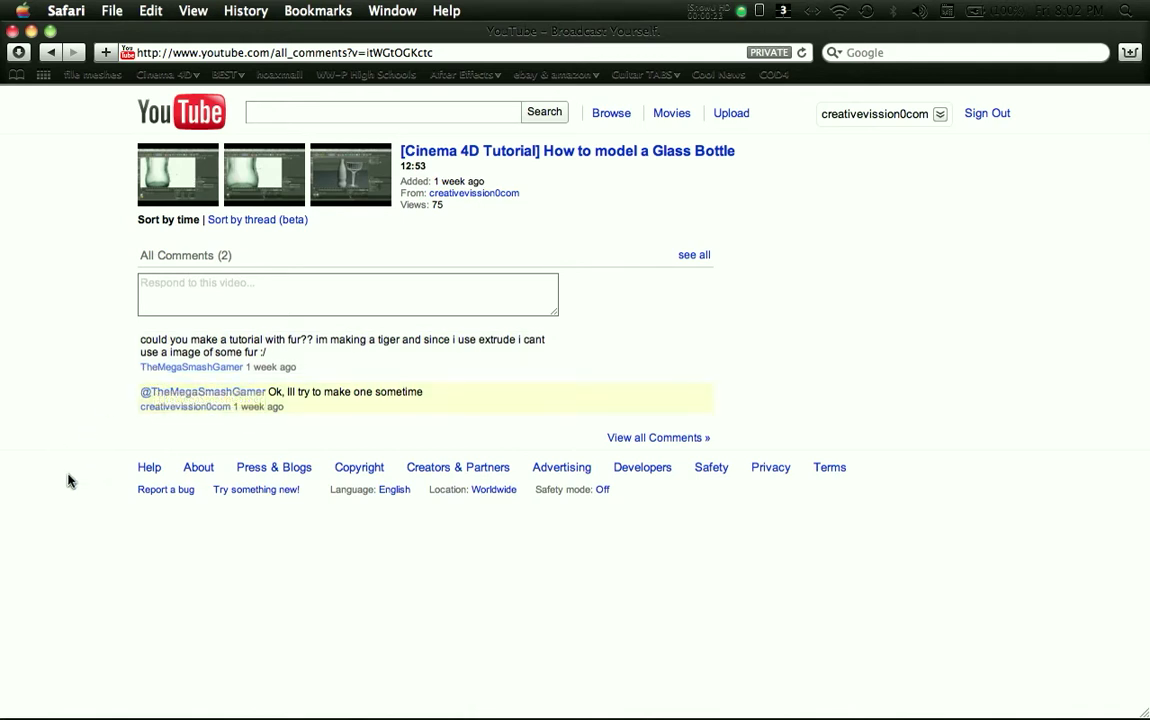
# - Switch back to CINEMA 4D and render the active perspective view of the haired sphere
pyautogui.press('F8')
pyautogui.click(359, 195)
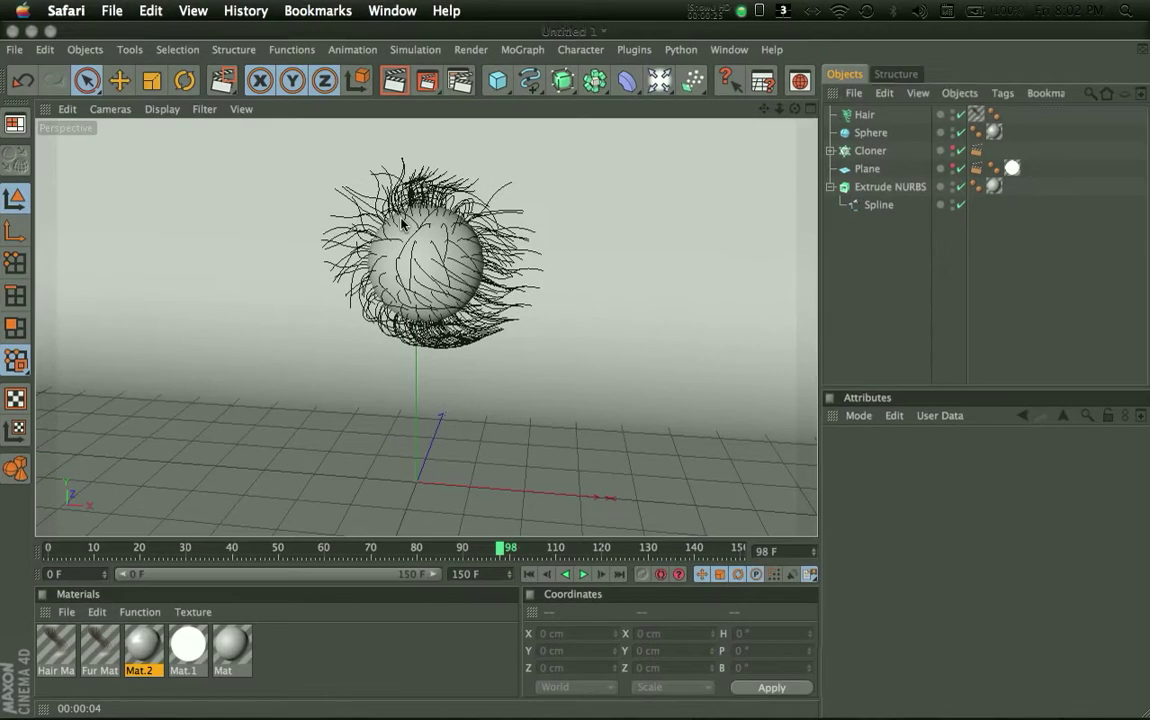
pyautogui.press('F8')
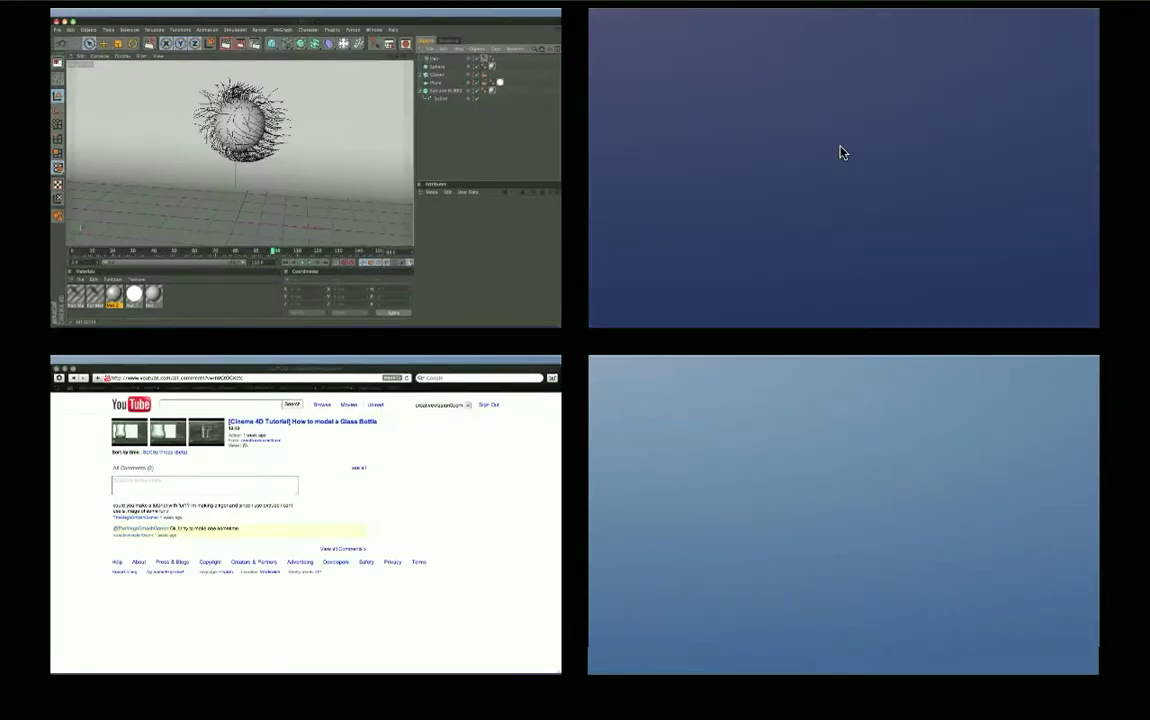
pyautogui.click(839, 149)
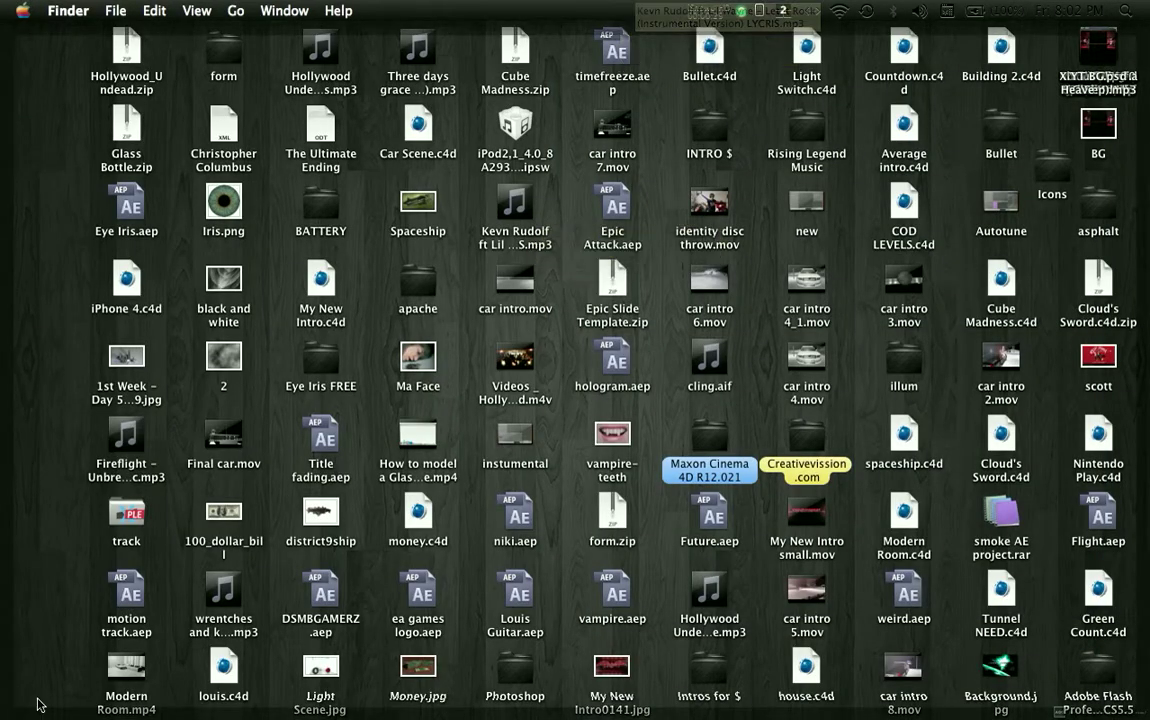
pyautogui.press('F8')
pyautogui.click(235, 120)
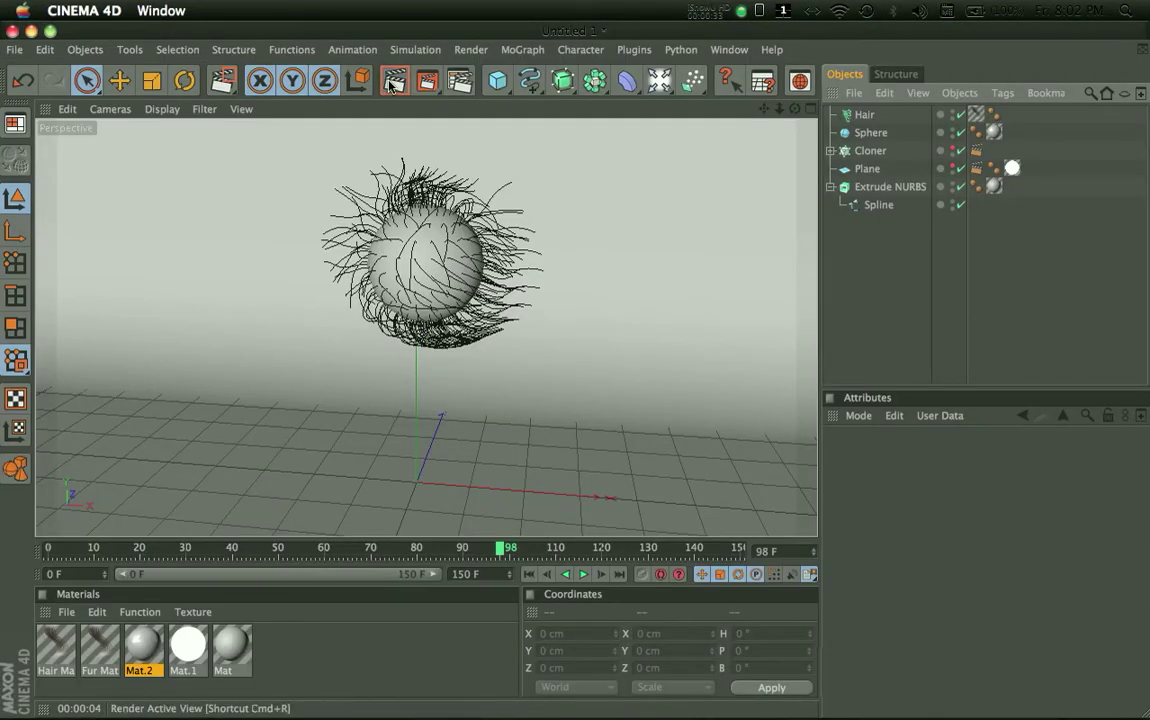
pyautogui.click(393, 81)
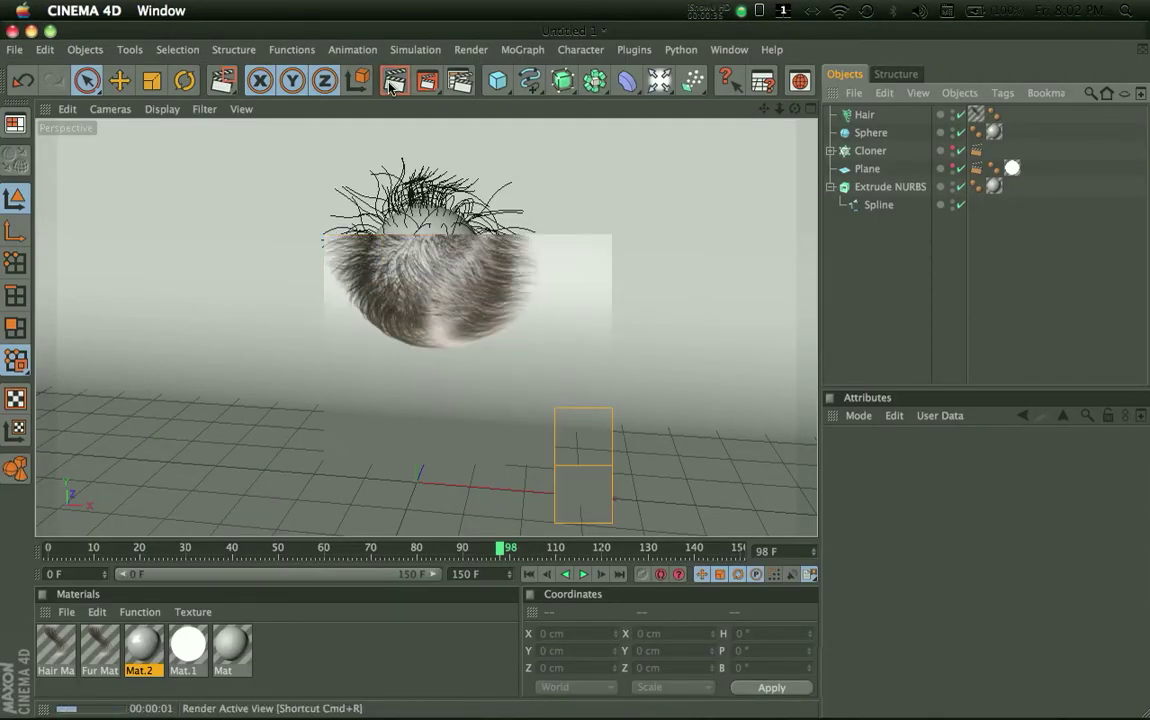
# - Close the finished hair project and begin with an empty scene
pyautogui.click(11, 32)
pyautogui.click(506, 266)
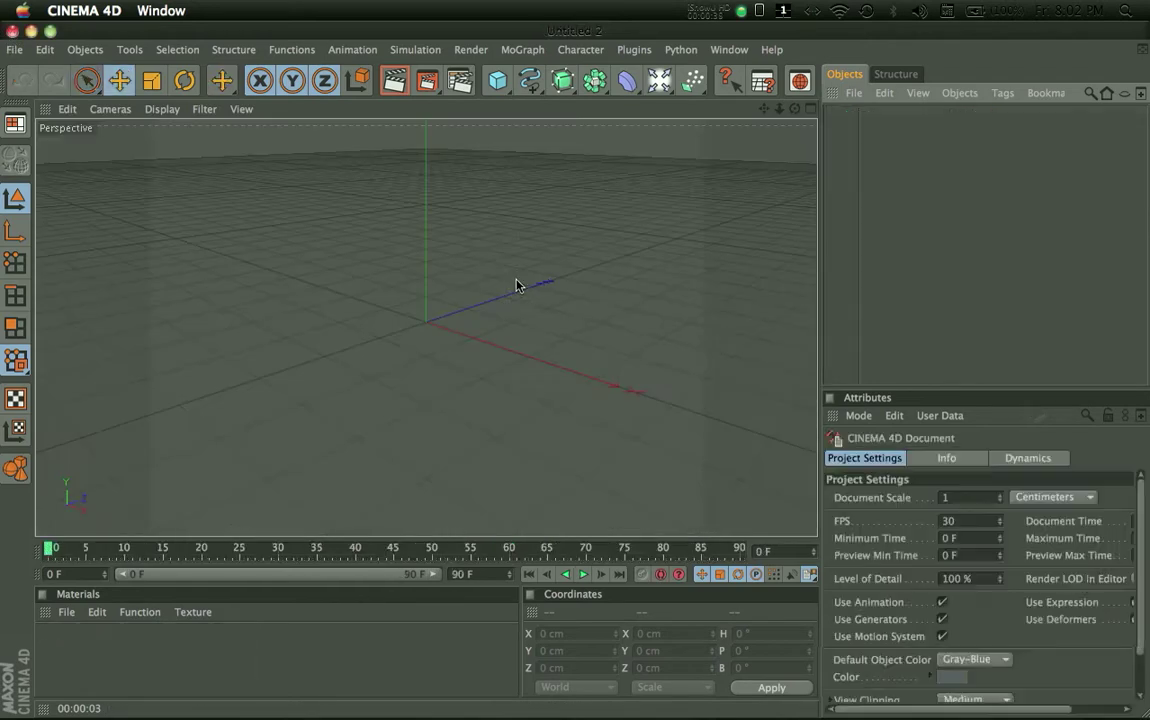
pyautogui.press('alt')
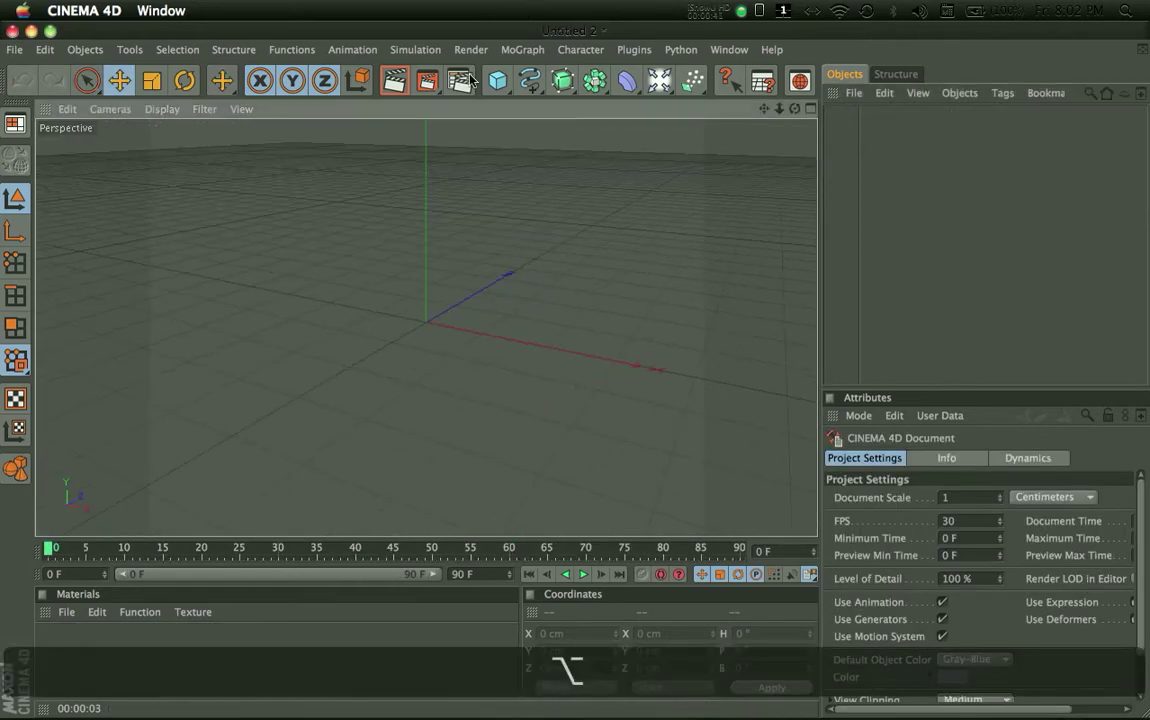
# - Set the render output size to 1280 x 720 pixels in the render settings
pyautogui.click(460, 81)
pyautogui.click(184, 84)
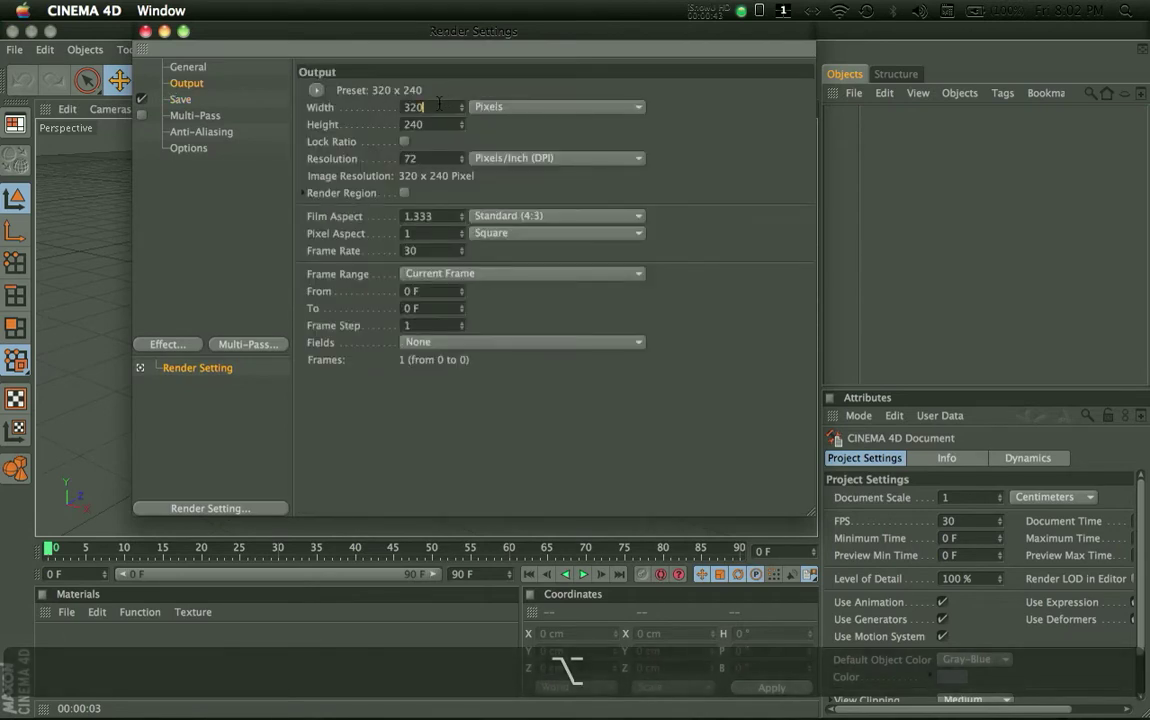
pyautogui.write('12')
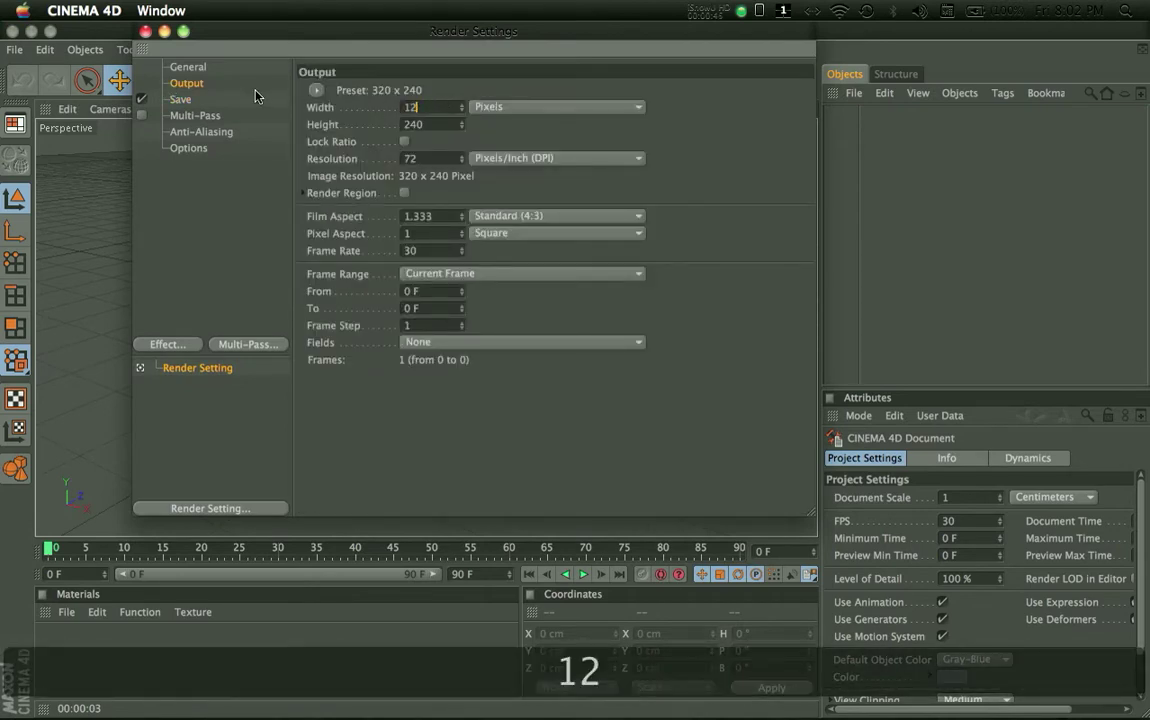
pyautogui.write('80')
pyautogui.press('Tab')
pyautogui.press('Tab')
pyautogui.write('73')
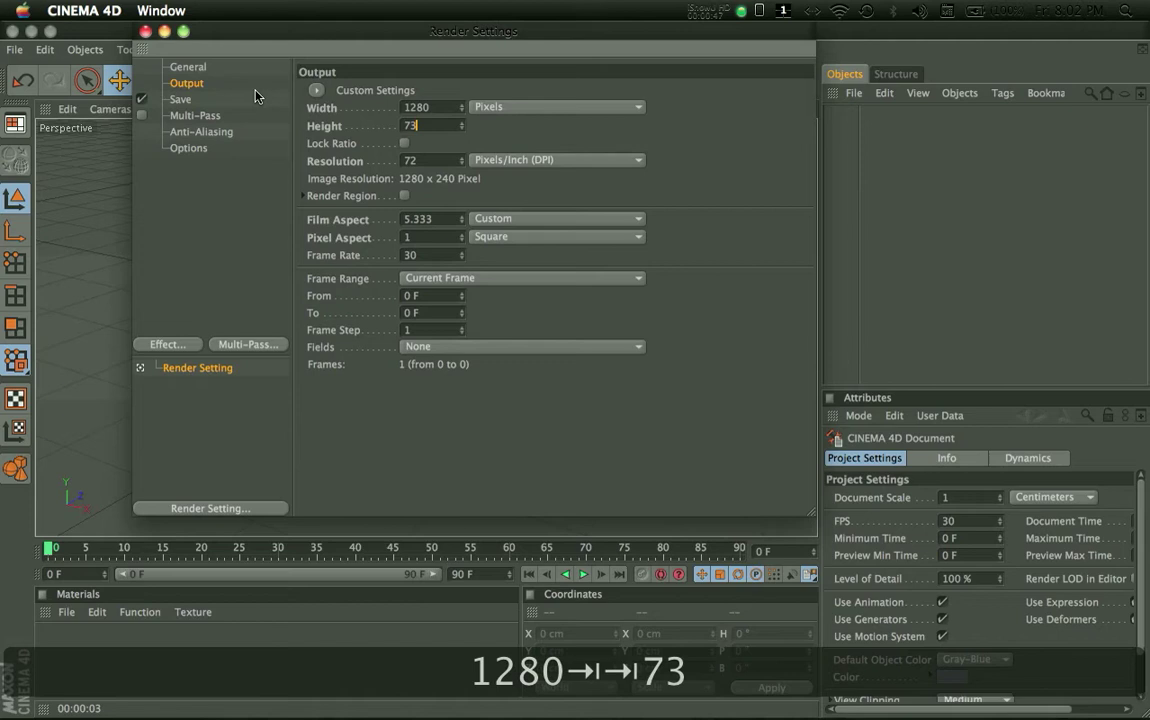
pyautogui.press('BackSpace')
pyautogui.write('20')
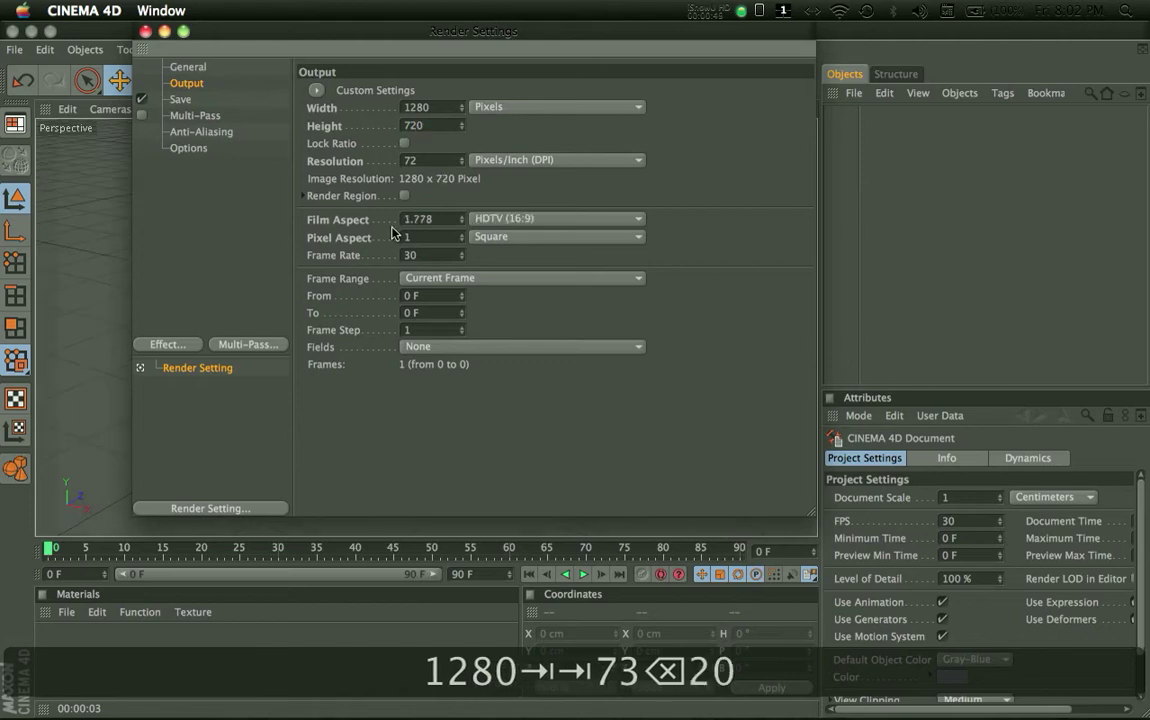
# - Set the render frame range to All Frames and the save format to QuickTime Movie
pyautogui.click(463, 285)
pyautogui.click(420, 329)
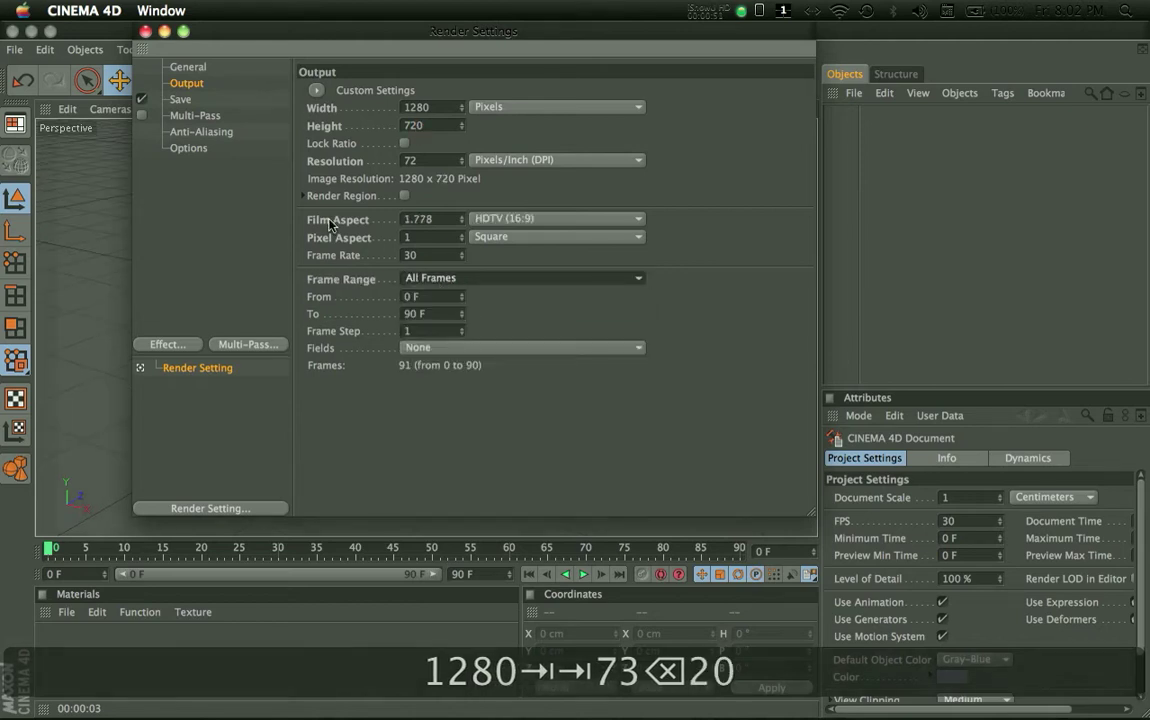
pyautogui.click(180, 99)
pyautogui.click(424, 142)
pyautogui.click(480, 668)
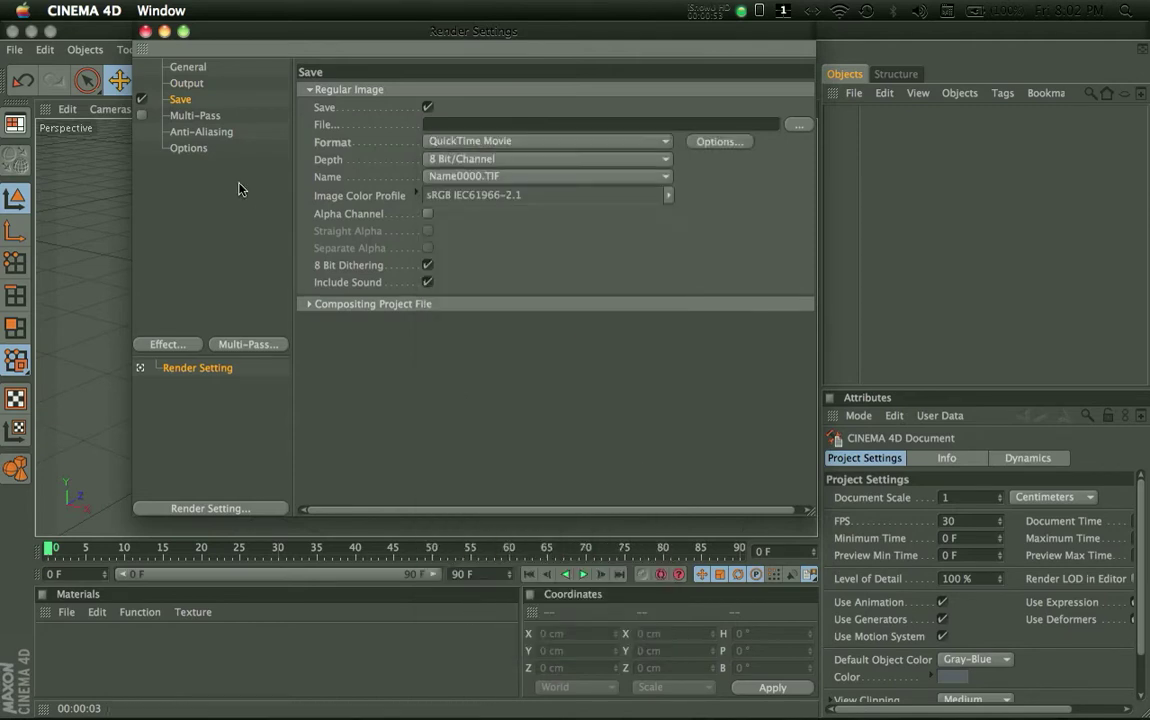
# - Scale the render output proportionally to 640 x 360 pixels with Lock Ratio and add the Global Illumination effect
pyautogui.click(188, 84)
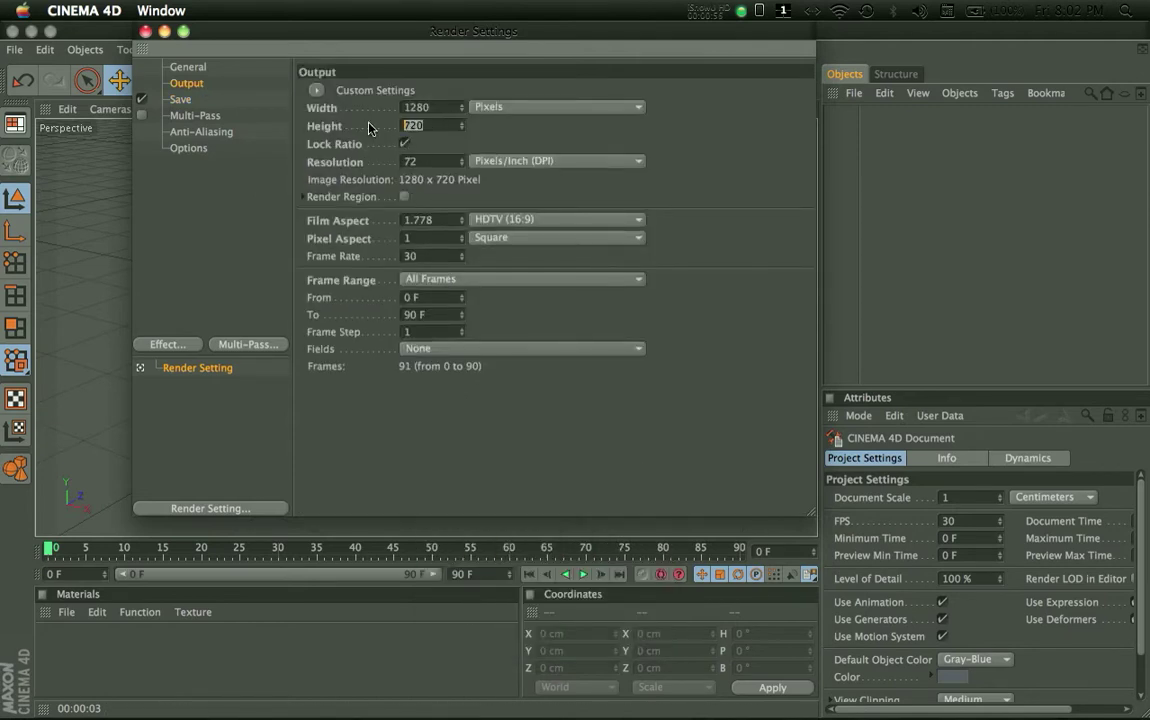
pyautogui.write('360')
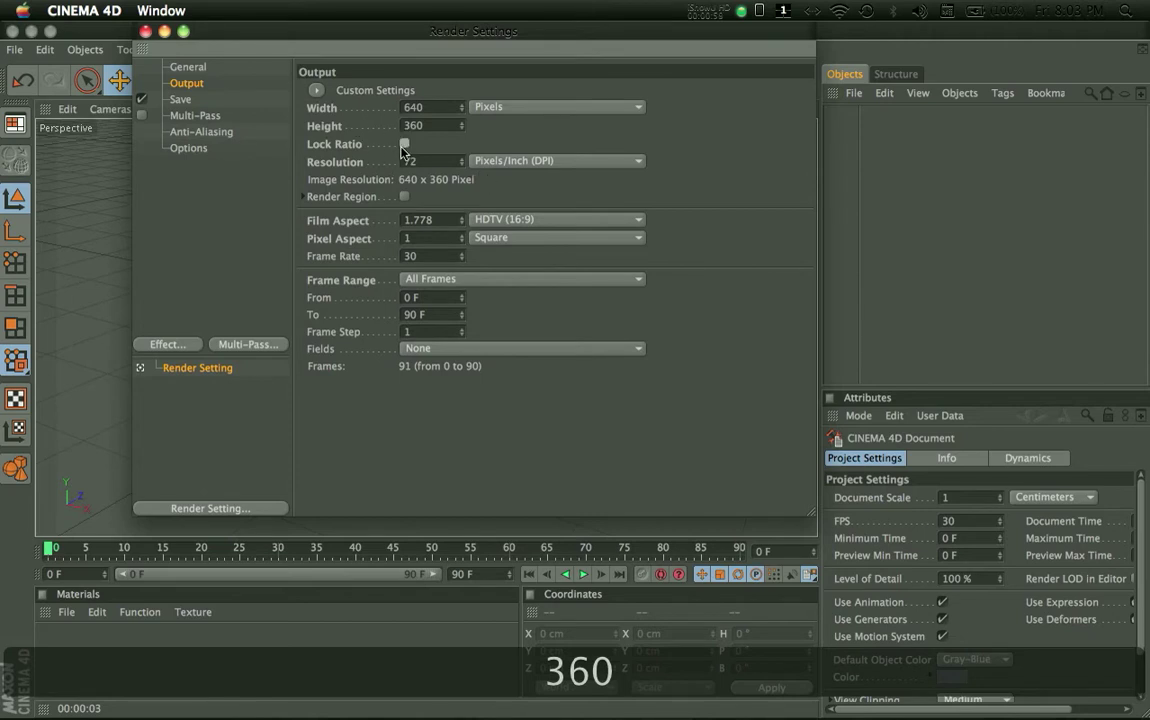
pyautogui.click(163, 344)
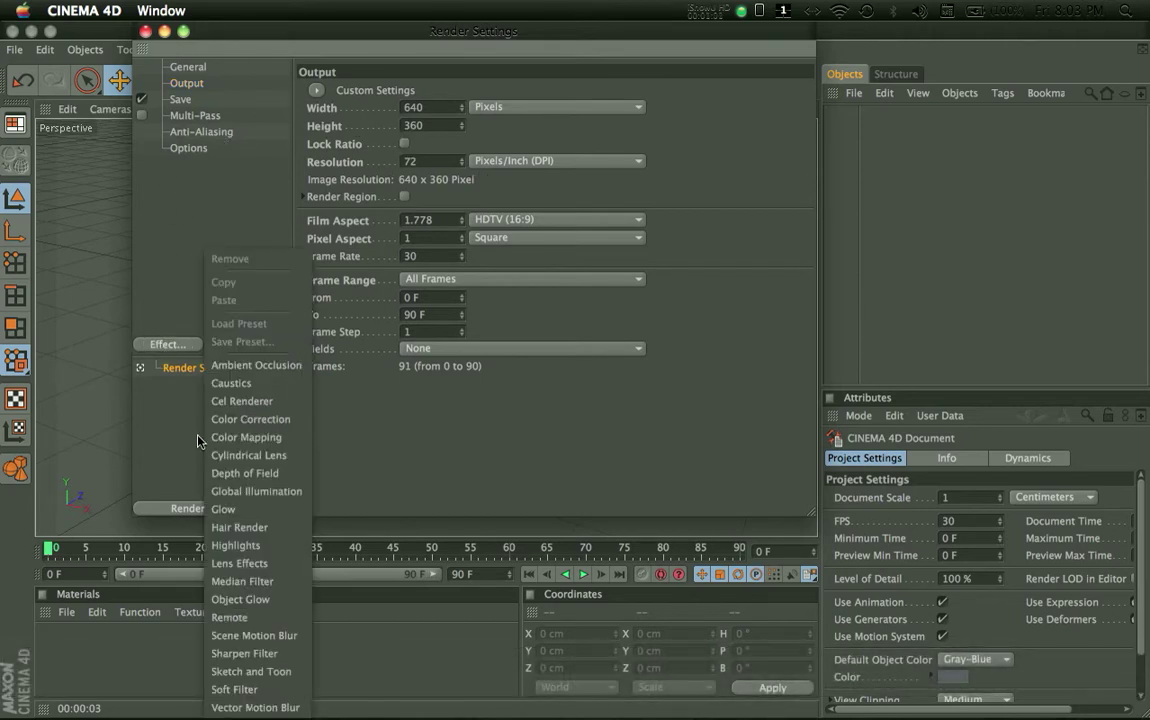
pyautogui.click(246, 491)
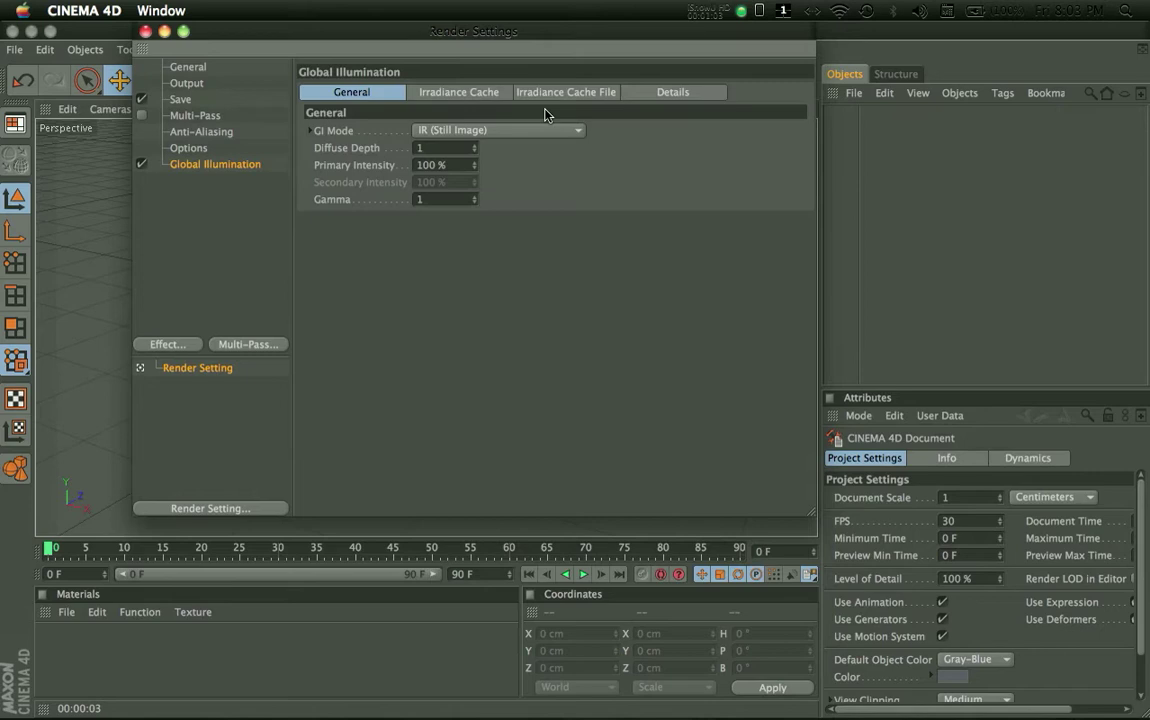
# - Set the Global Illumination irradiance cache's Stochastic Samples and Record Density to Low and close the render settings
pyautogui.click(540, 92)
pyautogui.click(478, 92)
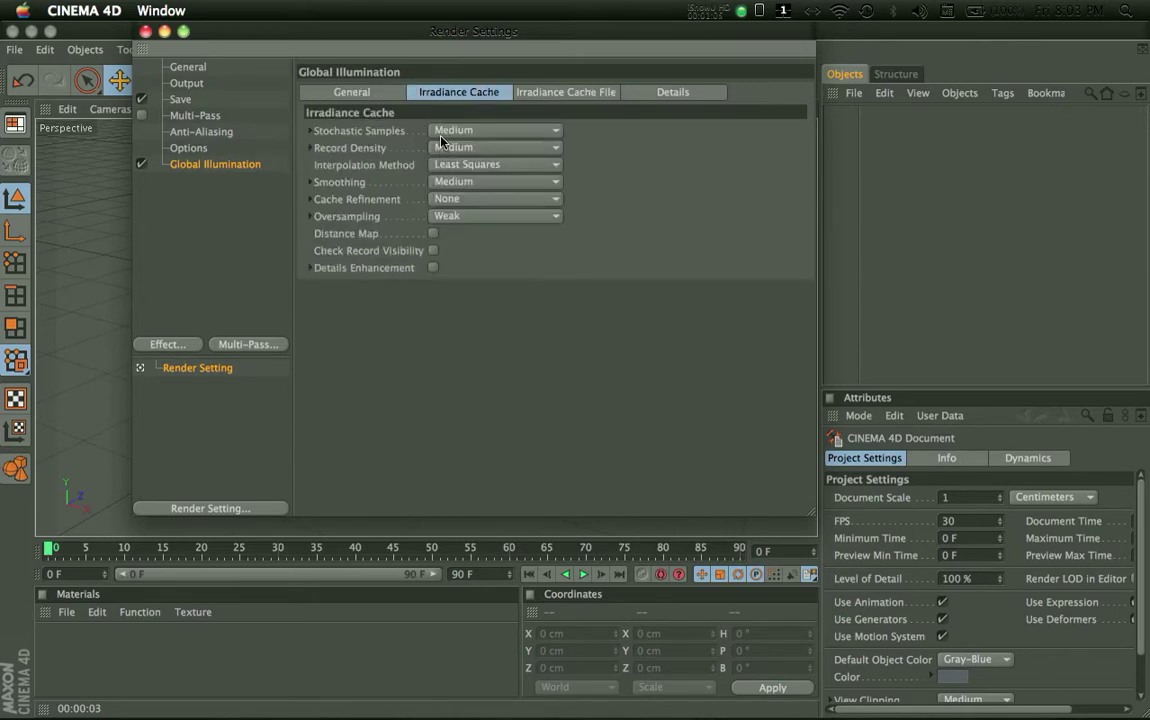
pyautogui.click(470, 130)
pyautogui.click(470, 184)
pyautogui.click(470, 148)
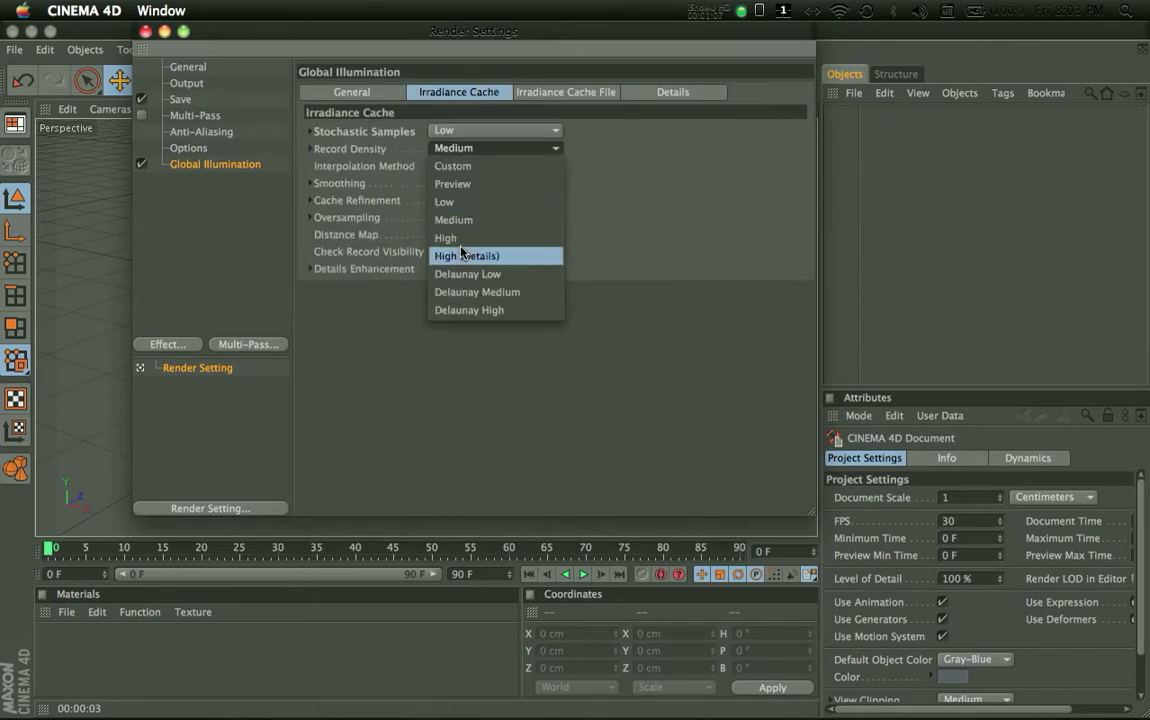
pyautogui.click(447, 202)
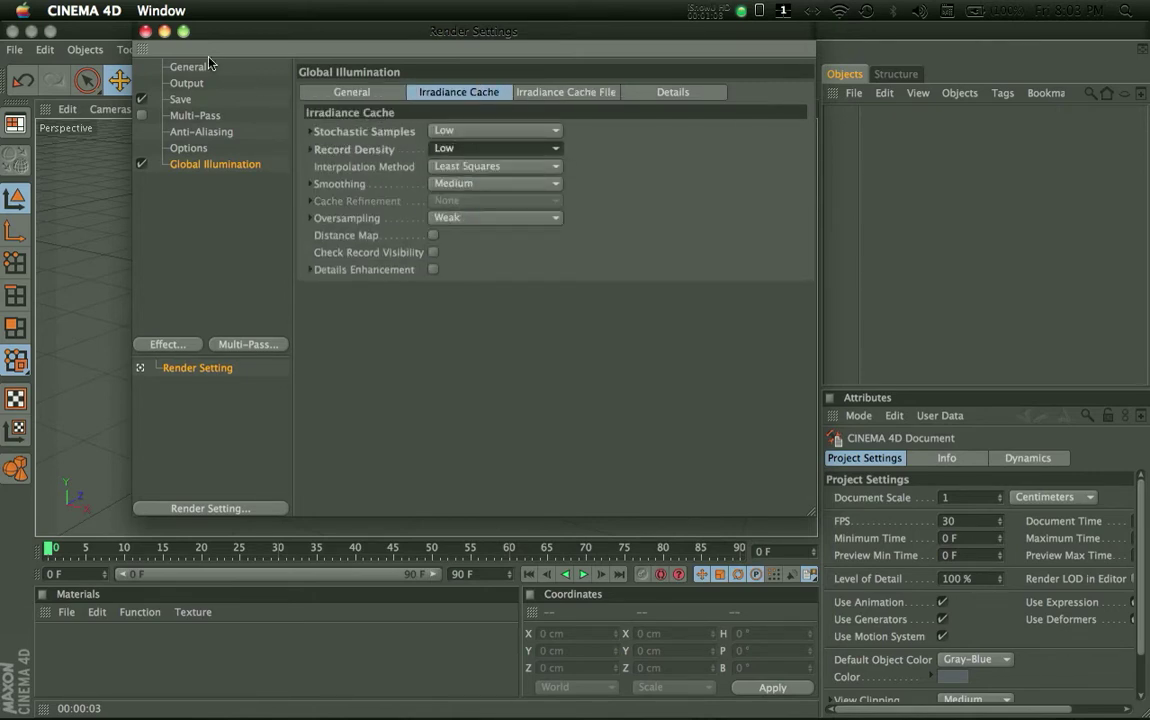
pyautogui.click(145, 32)
# - Add a cube in the Right view and raise it to Y 100 cm so it sits on the ground line
pyautogui.keyDown('alt'); pyautogui.moveTo(598, 380); pyautogui.dragTo(578, 375); pyautogui.keyUp('alt')
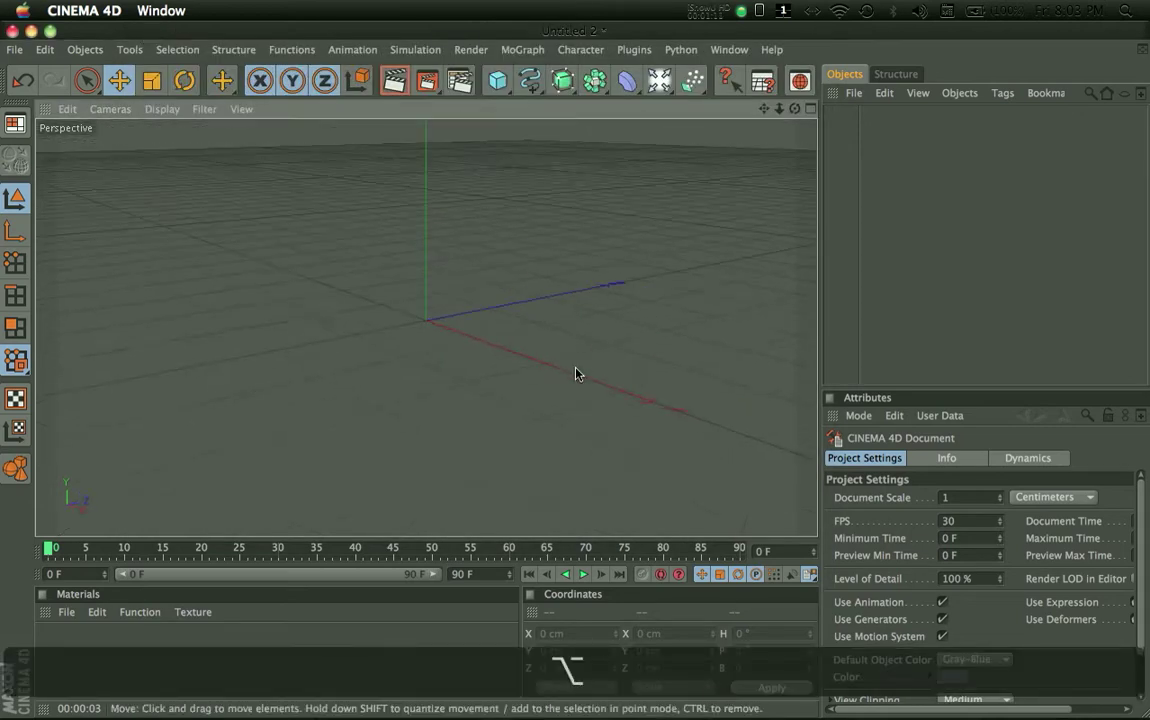
pyautogui.click(811, 113)
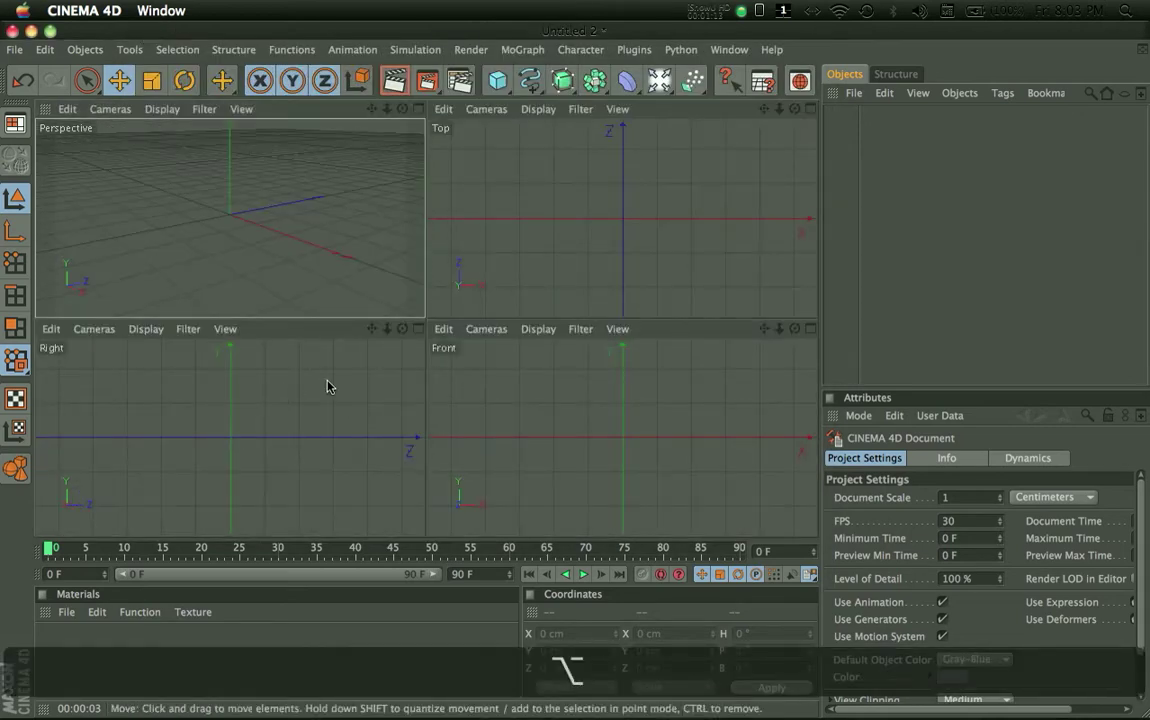
pyautogui.click(413, 329)
pyautogui.click(500, 81)
pyautogui.scroll(-2, 442, 270)
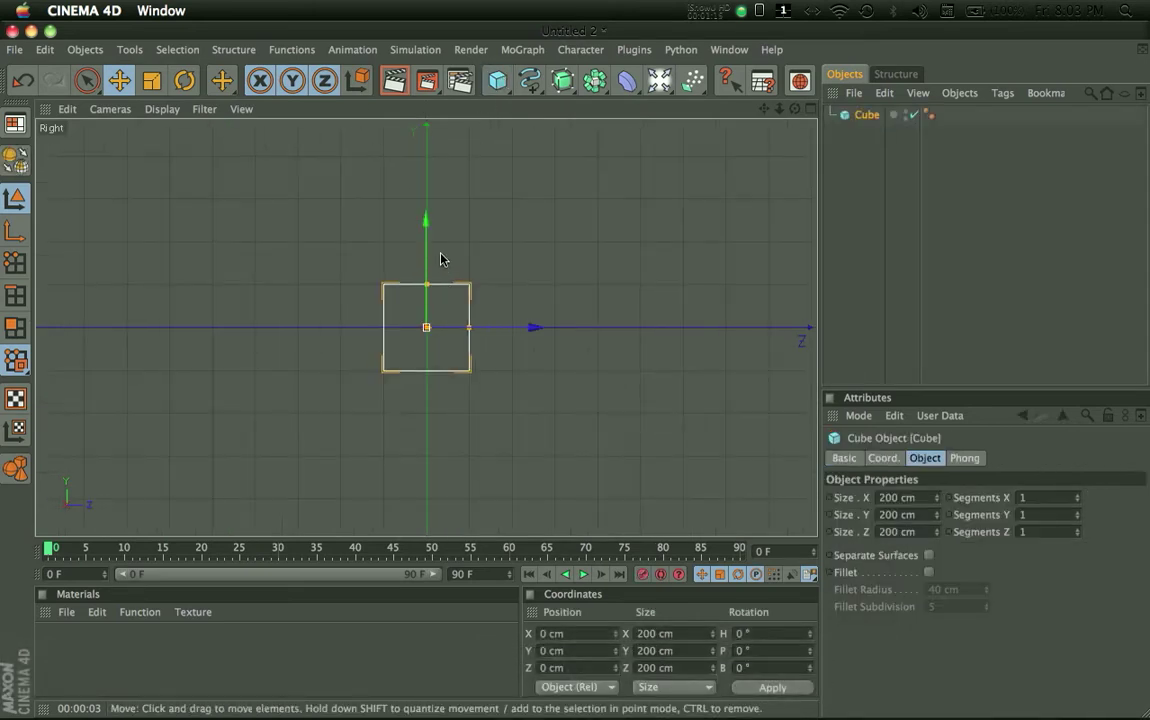
pyautogui.scroll(-3, 547, 321)
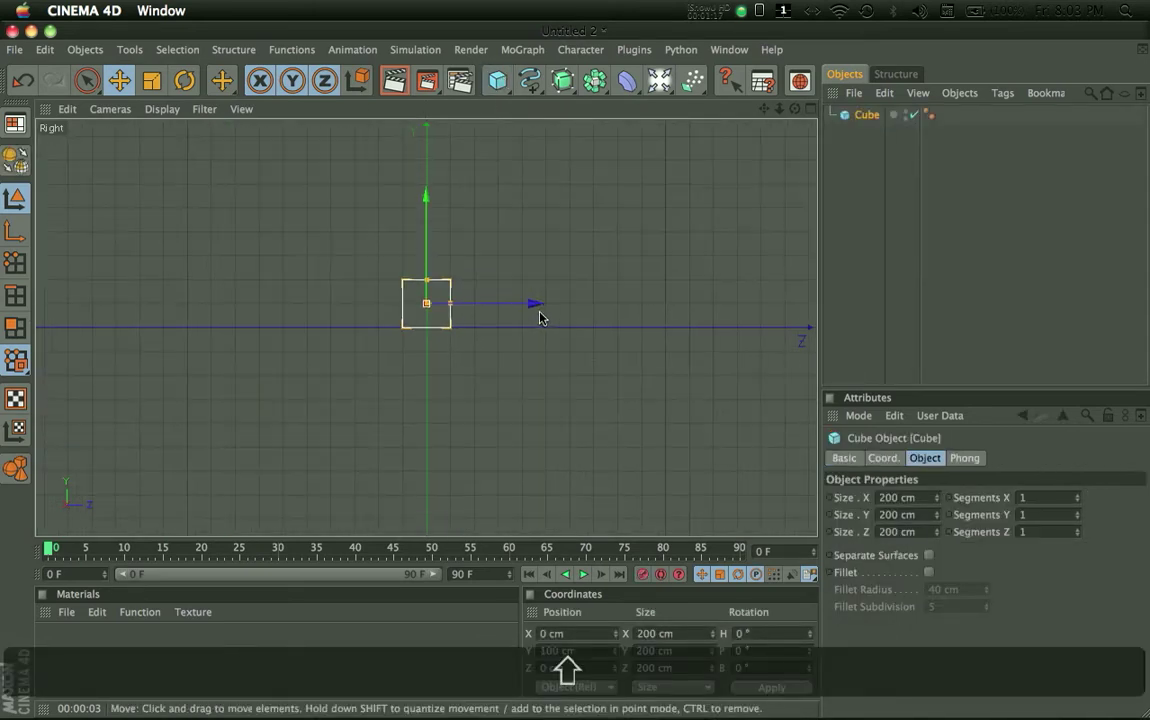
# - Draw a Bezier spline backdrop profile in the Right view, running flat under the cube and curving up to about 2286 cm high
pyautogui.keyDown('alt'); pyautogui.moveTo(499, 267); pyautogui.dragTo(527, 286, button='middle'); pyautogui.keyUp('alt')
pyautogui.scroll(-2, 526, 354)
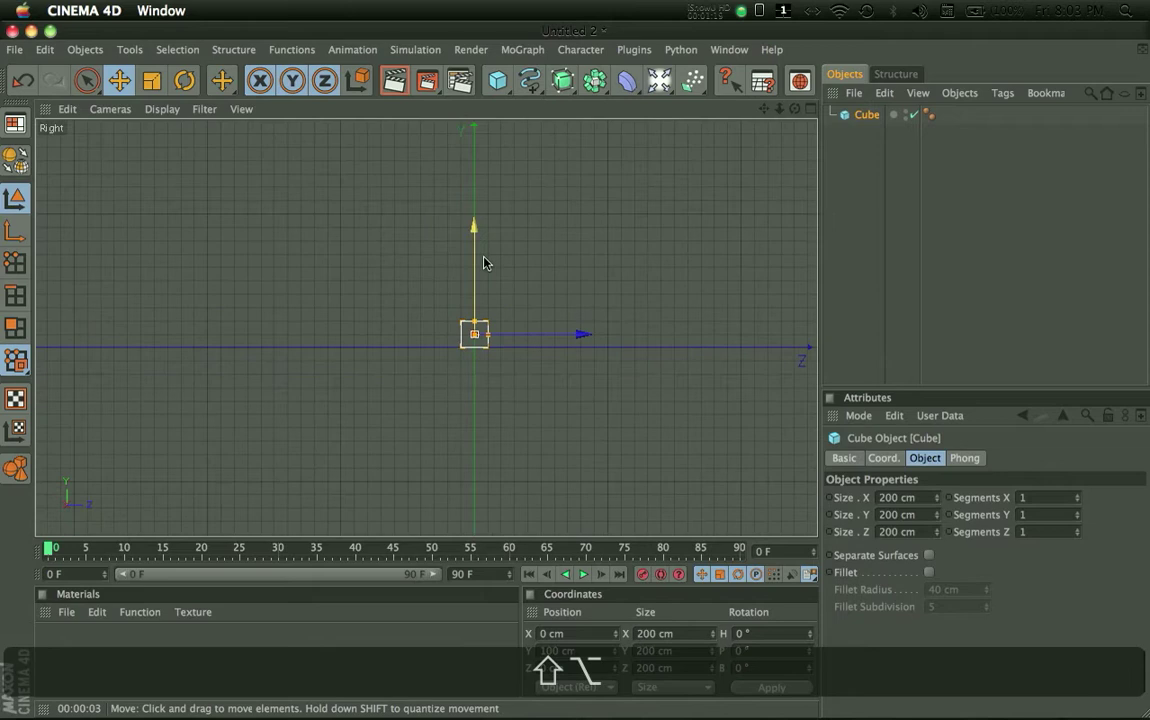
pyautogui.keyDown('alt'); pyautogui.keyDown('shift'); pyautogui.moveTo(578, 372); pyautogui.dragTo(517, 372, button='middle'); pyautogui.keyUp('shift'); pyautogui.keyUp('alt')
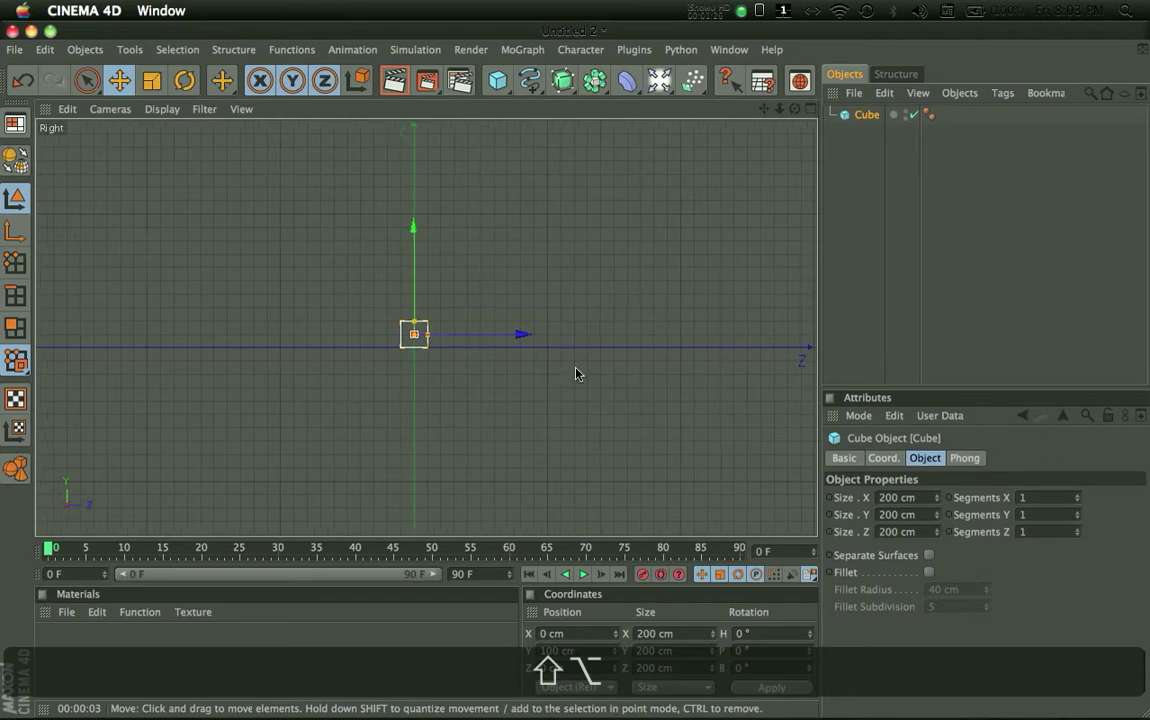
pyautogui.click(530, 81)
pyautogui.click(690, 96)
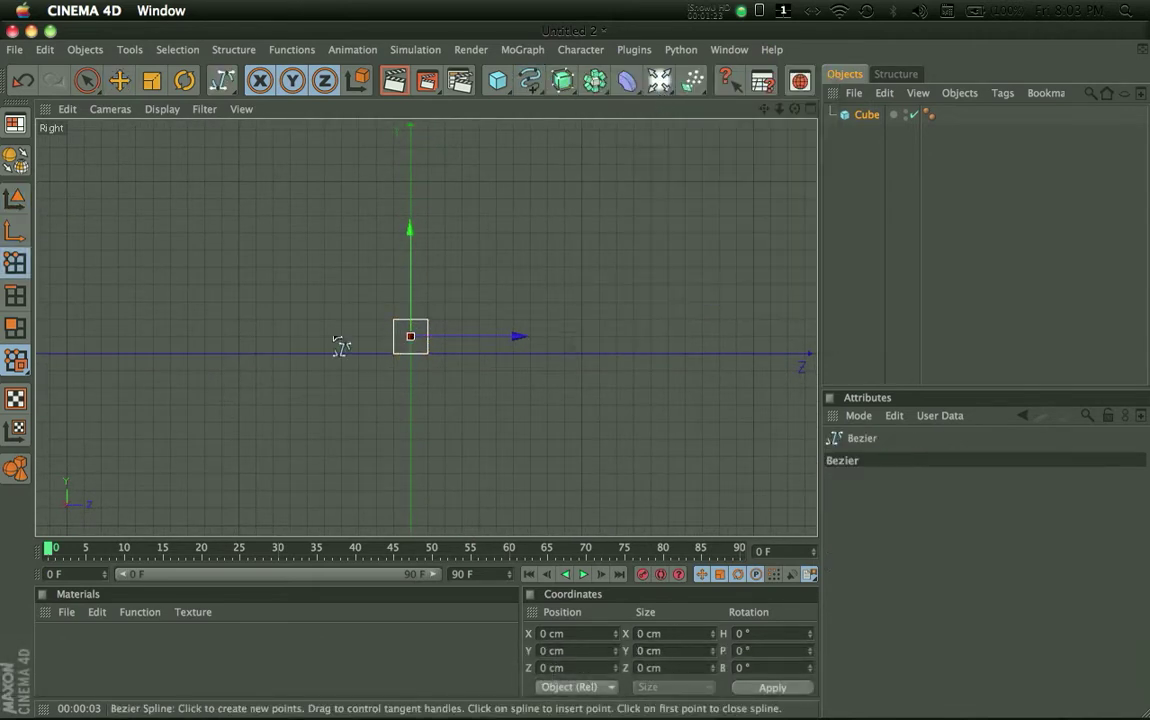
pyautogui.click(256, 356)
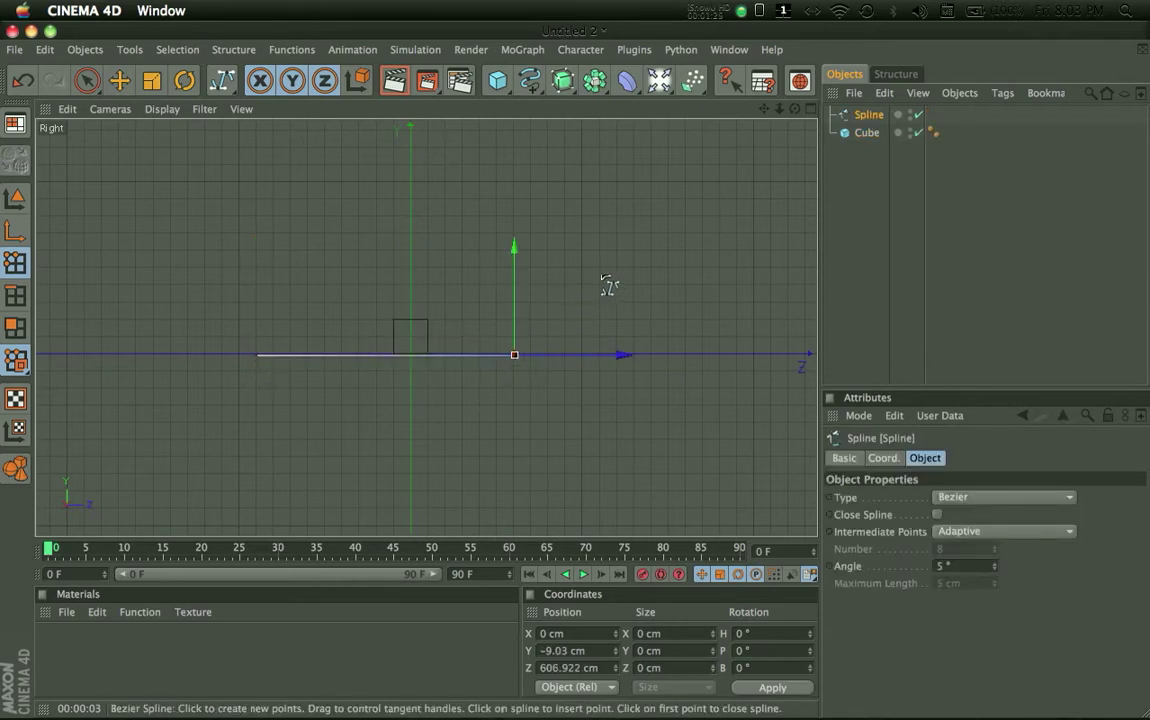
pyautogui.click(600, 269)
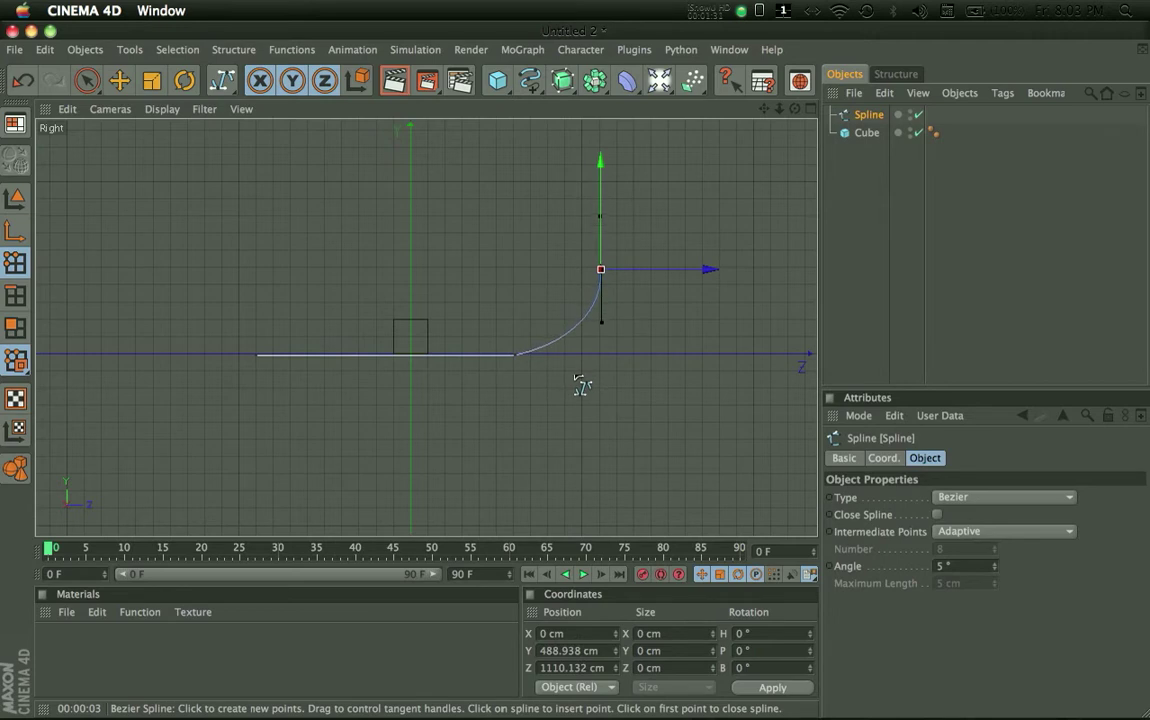
pyautogui.scroll(-2, 606, 275)
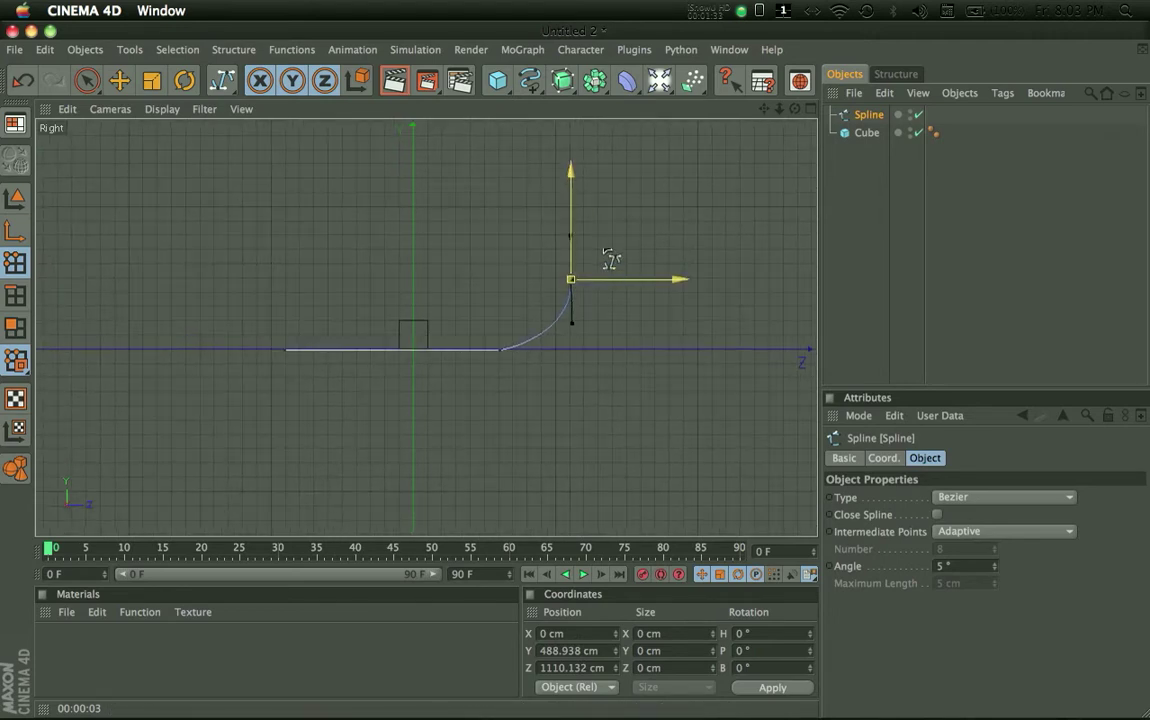
pyautogui.keyDown('alt'); pyautogui.moveTo(596, 280); pyautogui.dragTo(580, 426, button='middle'); pyautogui.keyUp('alt')
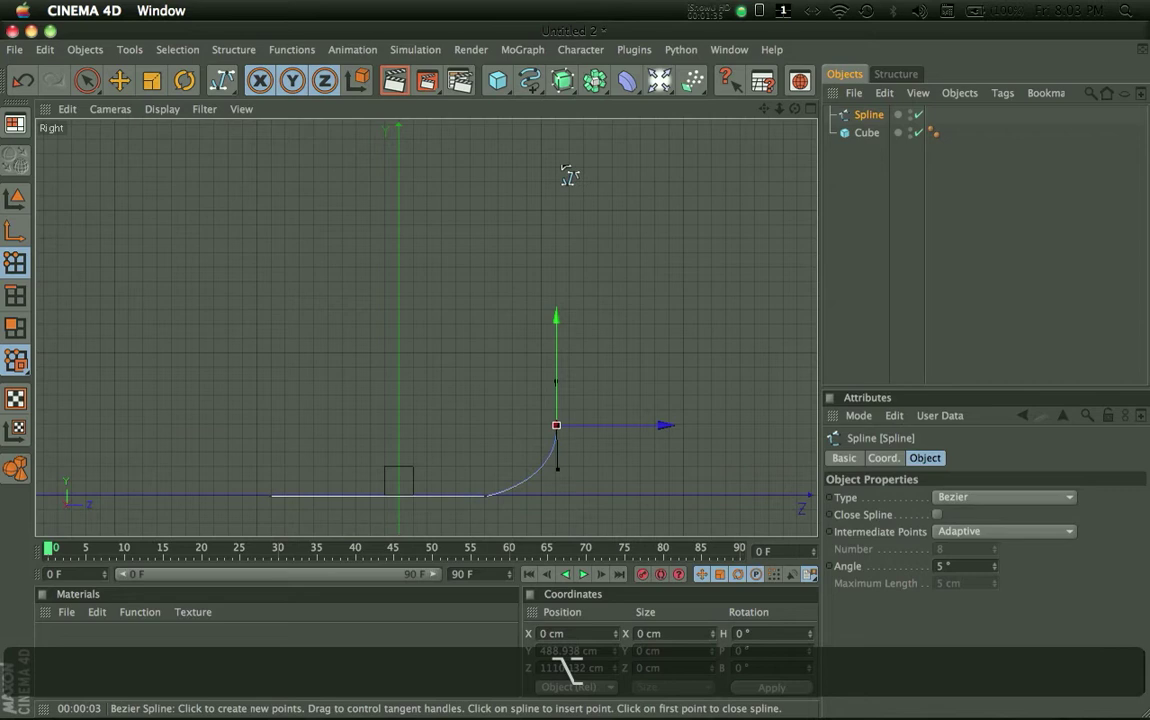
pyautogui.click(556, 169)
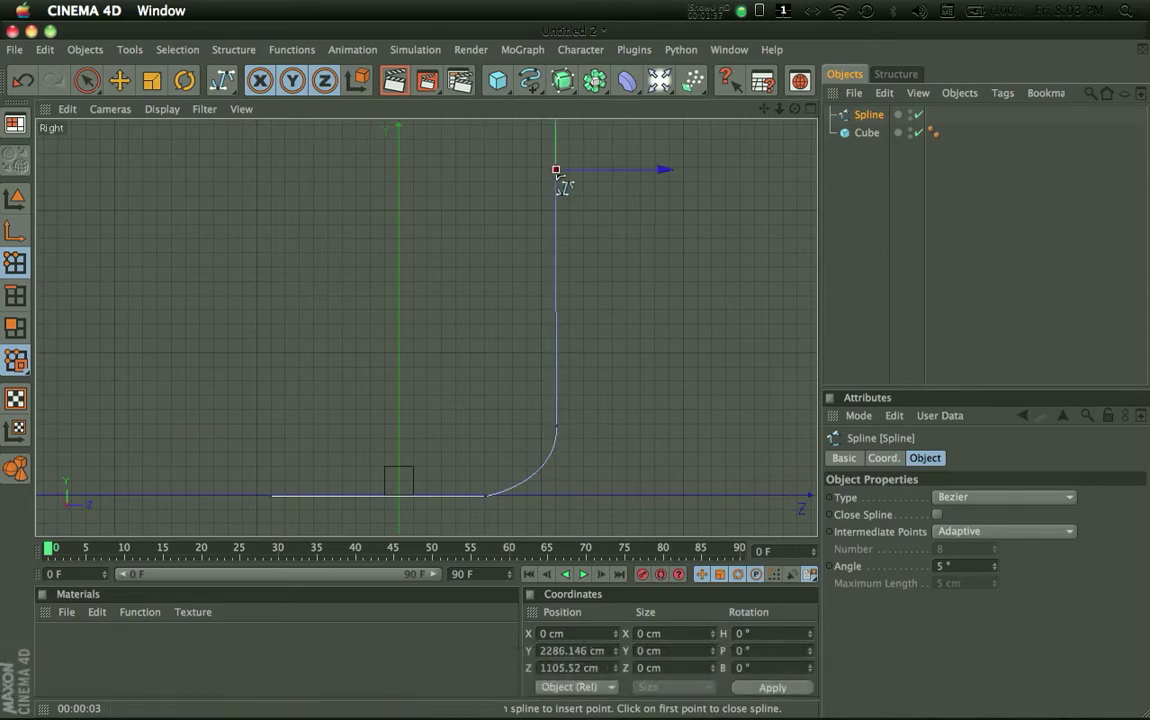
pyautogui.click(810, 109)
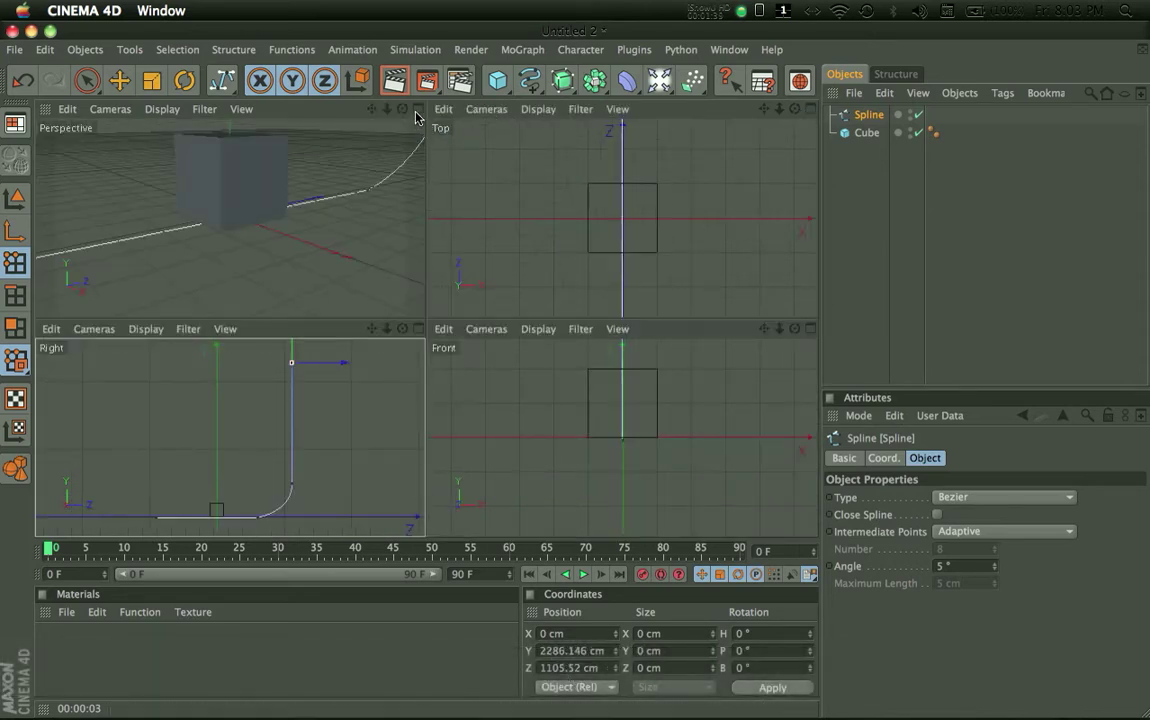
# - Switch to a full-size Perspective view and create a new material with the default light grey colour
pyautogui.click(416, 111)
pyautogui.click(87, 80)
pyautogui.scroll(-3, 399, 321)
pyautogui.keyDown('alt'); pyautogui.moveTo(399, 321); pyautogui.dragTo(344, 519); pyautogui.keyUp('alt')
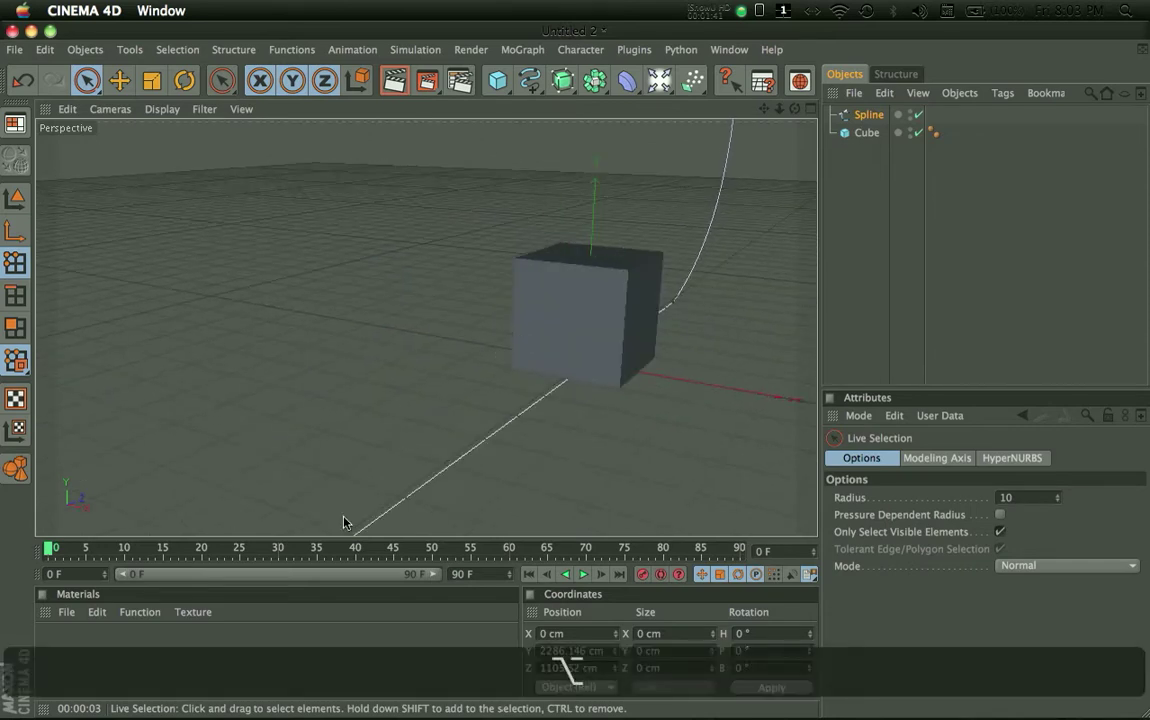
pyautogui.doubleClick(120, 663)
# - Extend the backdrop spline's front end to about Z -4127 cm and its upper end to about Y 5397 cm
pyautogui.keyDown('alt'); pyautogui.moveTo(630, 310); pyautogui.dragTo(601, 282); pyautogui.keyUp('alt')
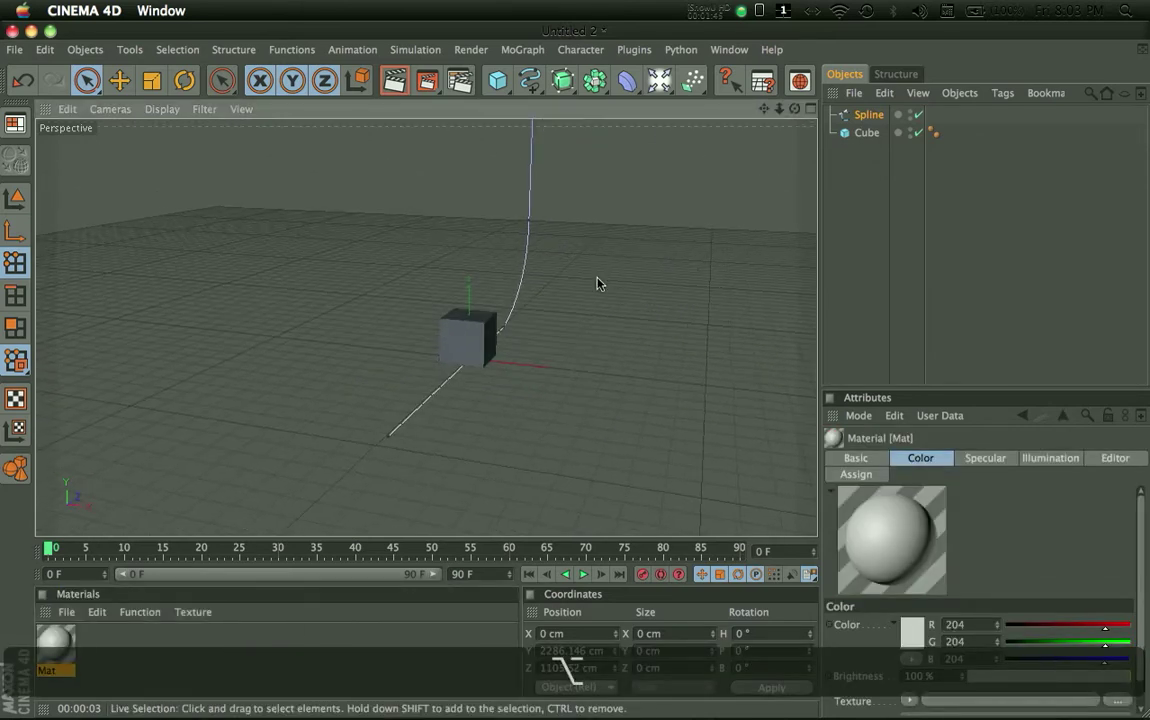
pyautogui.click(388, 434)
pyautogui.keyDown('alt'); pyautogui.moveTo(461, 383); pyautogui.dragTo(467, 398, button='right'); pyautogui.keyUp('alt')
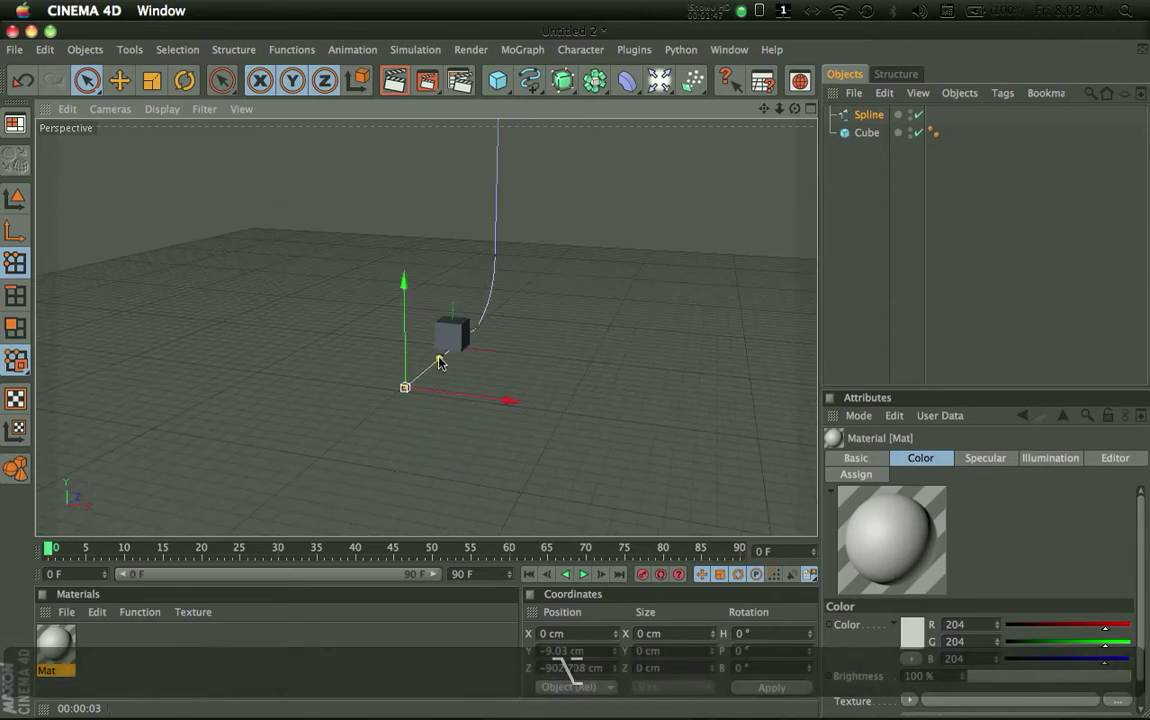
pyautogui.moveTo(438, 361)
pyautogui.mouseDown()
pyautogui.moveTo(576, 374)
pyautogui.moveTo(444, 362)
pyautogui.mouseUp()
pyautogui.keyDown('alt'); pyautogui.moveTo(444, 362); pyautogui.dragTo(488, 255, button='right'); pyautogui.keyUp('alt')
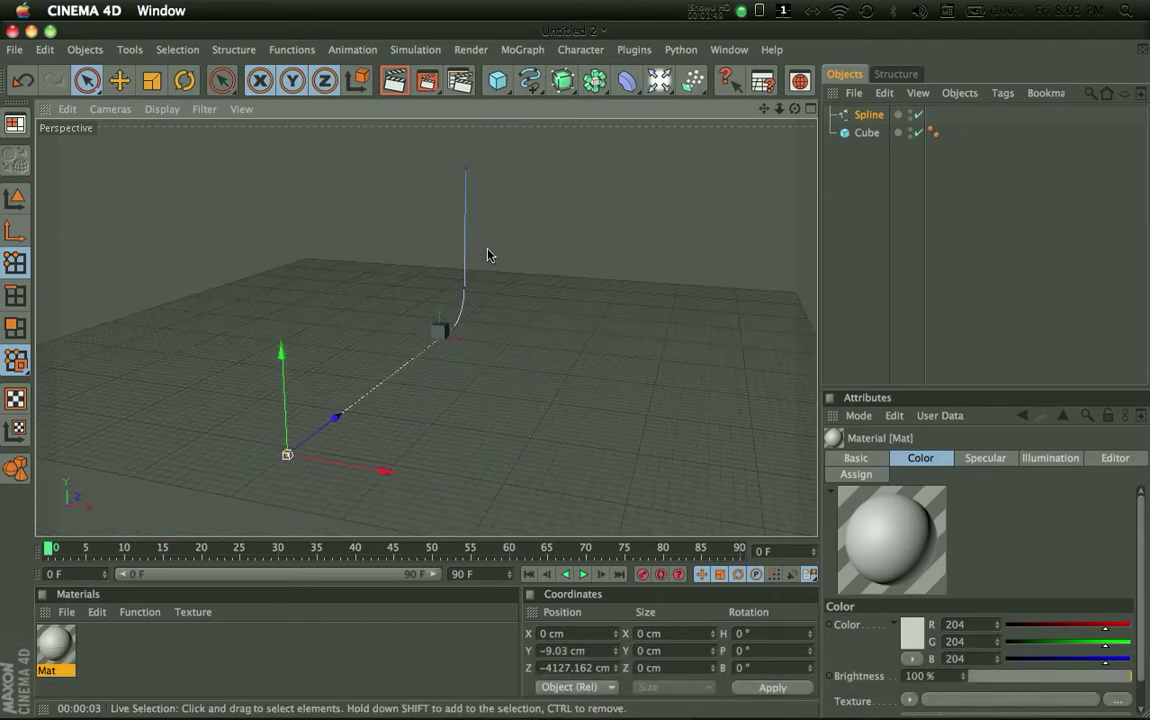
pyautogui.click(466, 172)
pyautogui.scroll(-2, 465, 169)
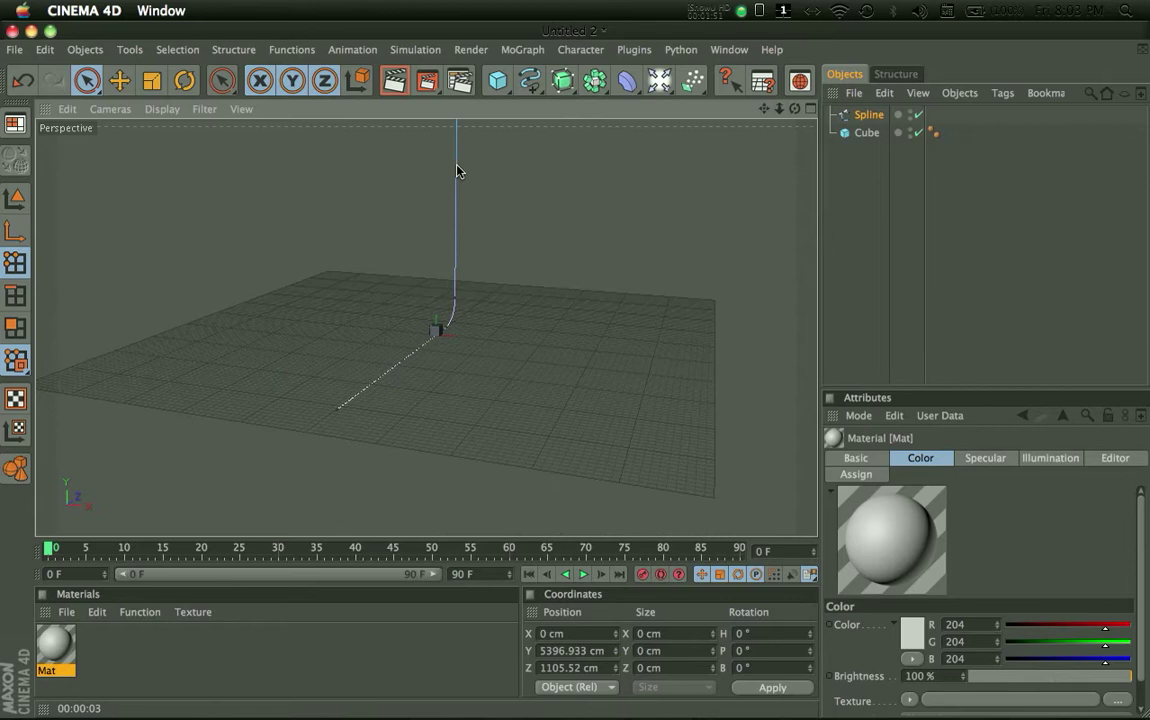
pyautogui.click(568, 321)
pyautogui.scroll(3, 558, 325)
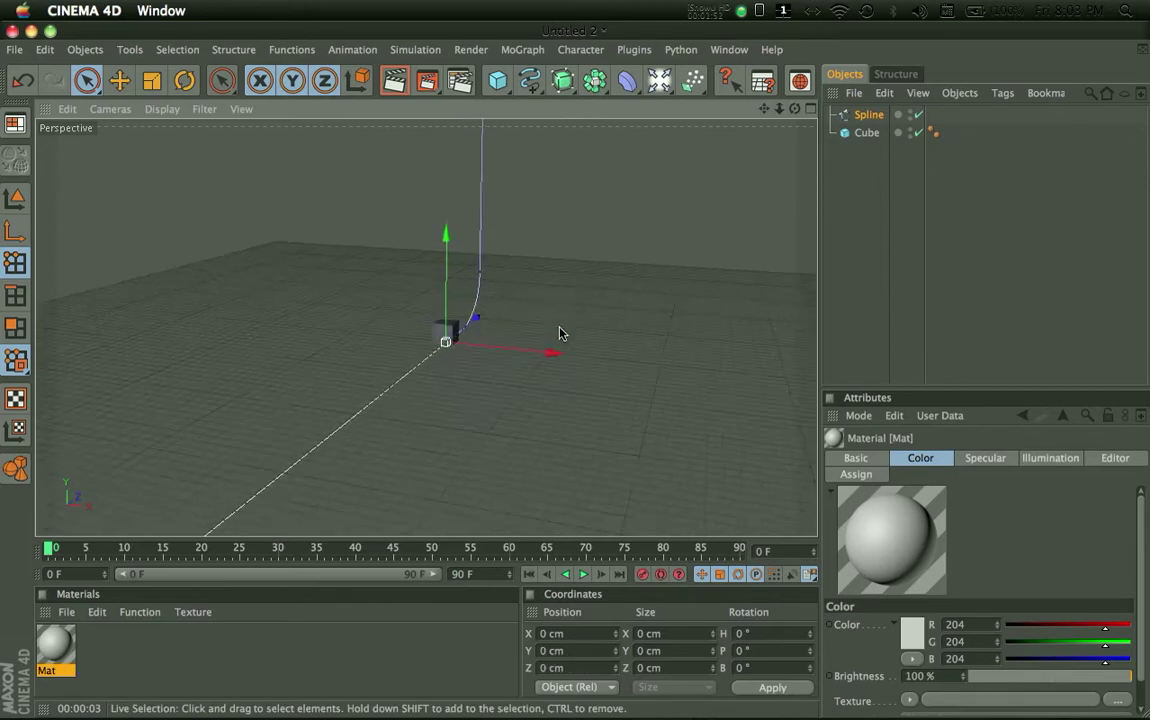
# - Put the spline in an Extrude NURBS, extrude it about 13932 cm along X and shift it sideways so the backdrop spans both sides of the cube
pyautogui.click(873, 115)
pyautogui.moveTo(562, 80); pyautogui.dragTo(719, 95)
pyautogui.moveTo(866, 118); pyautogui.dragTo(870, 116)
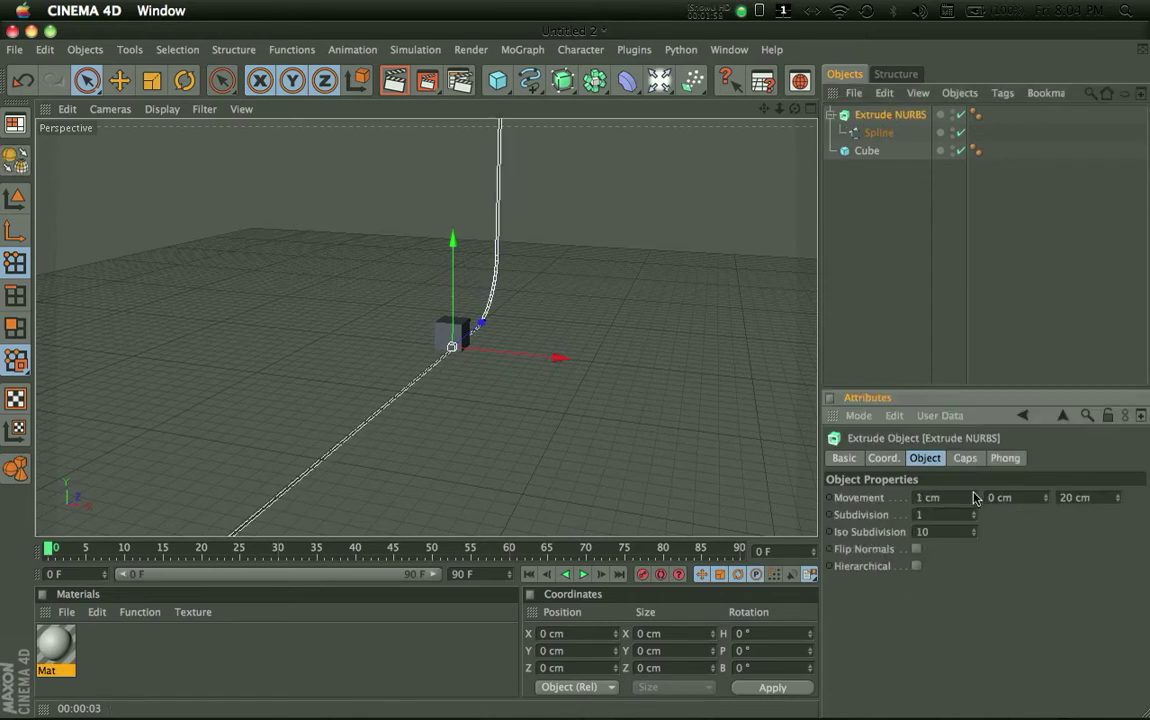
pyautogui.moveTo(973, 497); pyautogui.dragTo(975, 497)
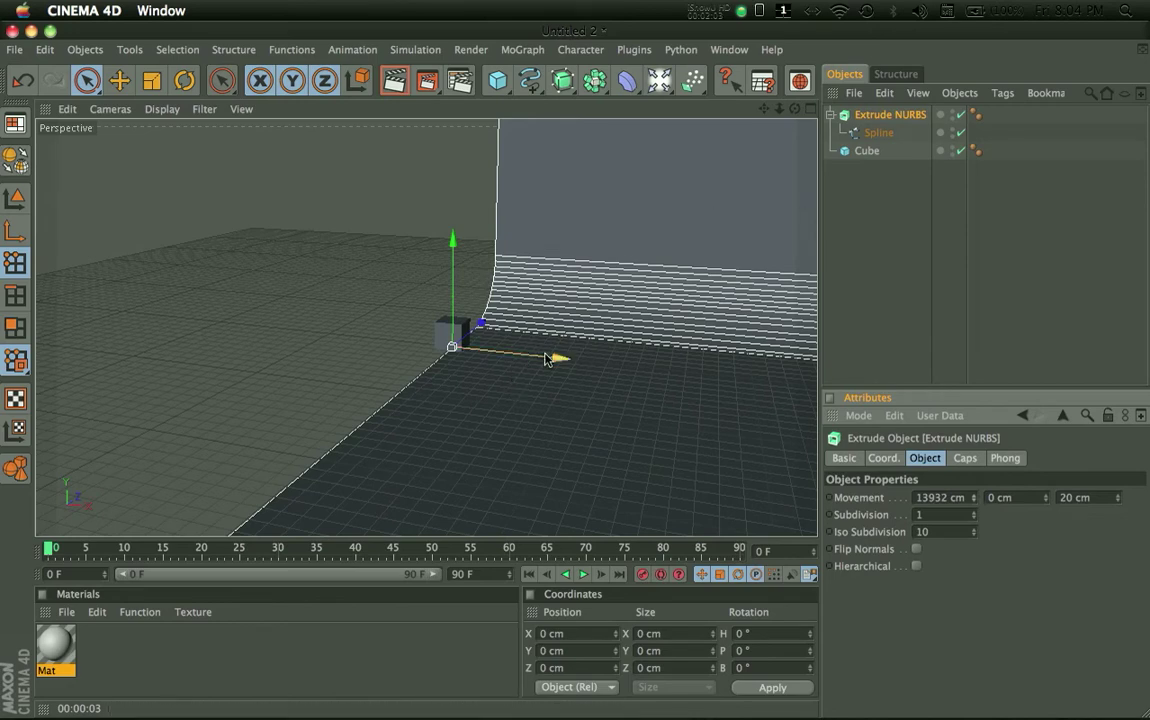
pyautogui.moveTo(549, 357); pyautogui.dragTo(367, 681)
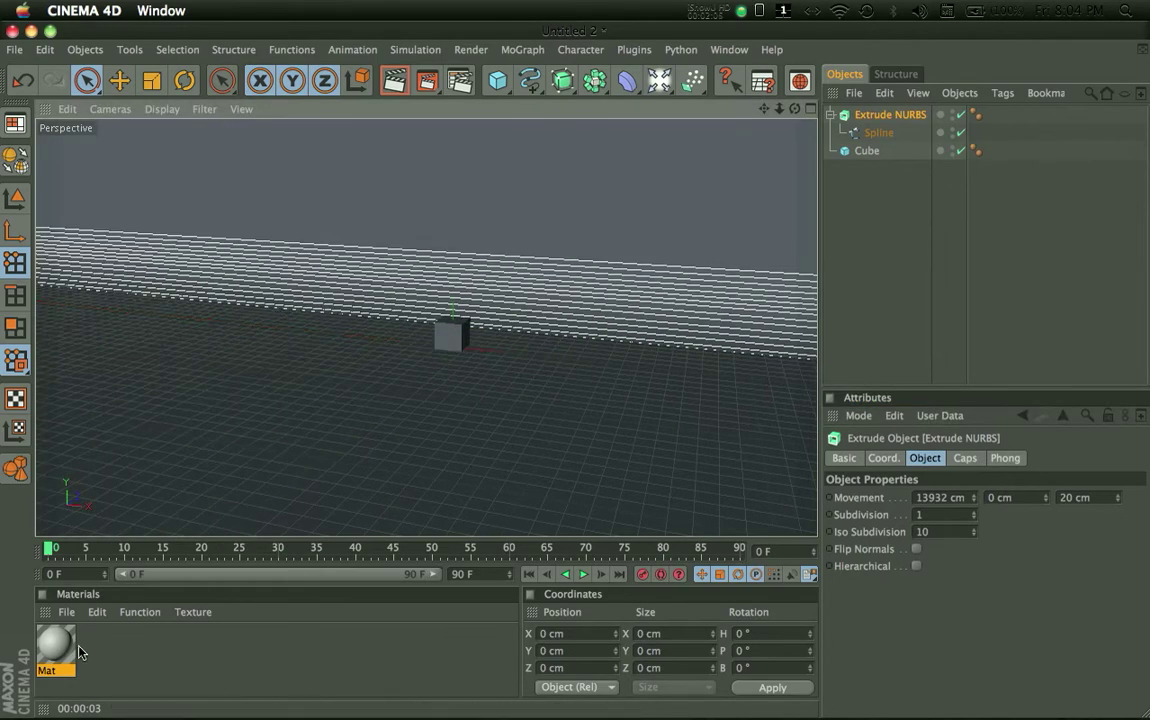
# - Apply the light grey material to the extruded backdrop and test-render the view with the cube
pyautogui.moveTo(80, 652); pyautogui.dragTo(531, 257)
pyautogui.click(508, 383)
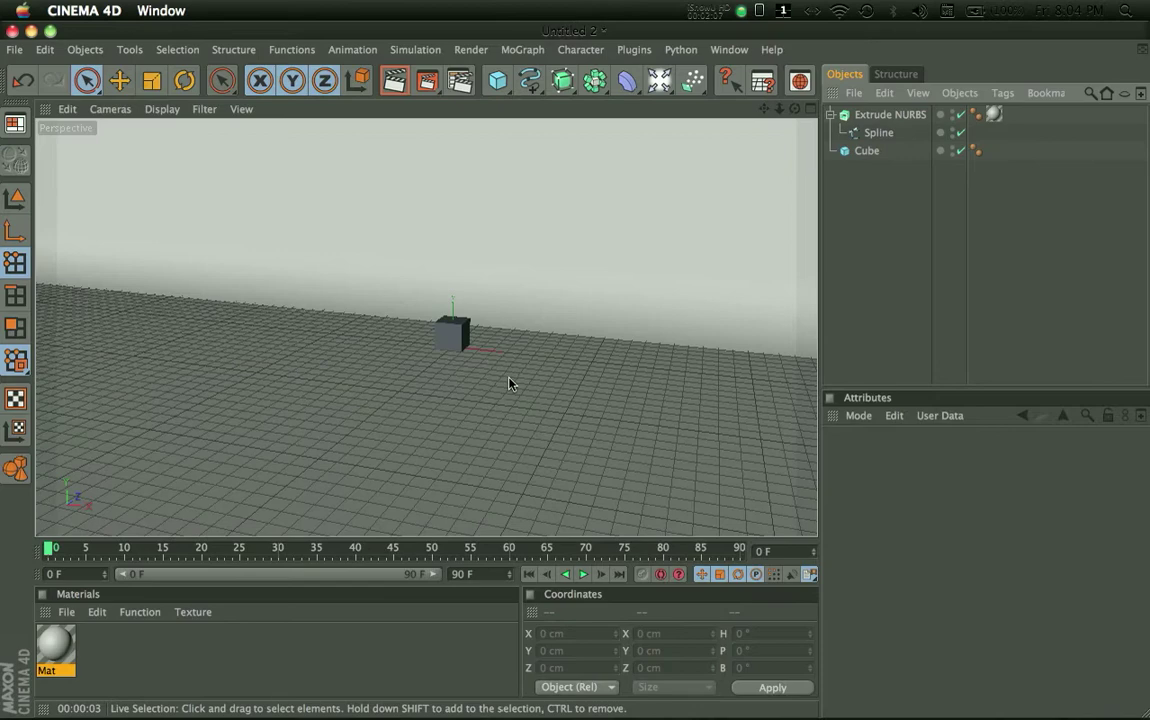
pyautogui.keyDown('alt'); pyautogui.moveTo(509, 384); pyautogui.dragTo(577, 372, button='right'); pyautogui.keyUp('alt')
pyautogui.keyDown('alt'); pyautogui.moveTo(519, 272); pyautogui.dragTo(575, 373, button='right'); pyautogui.keyUp('alt')
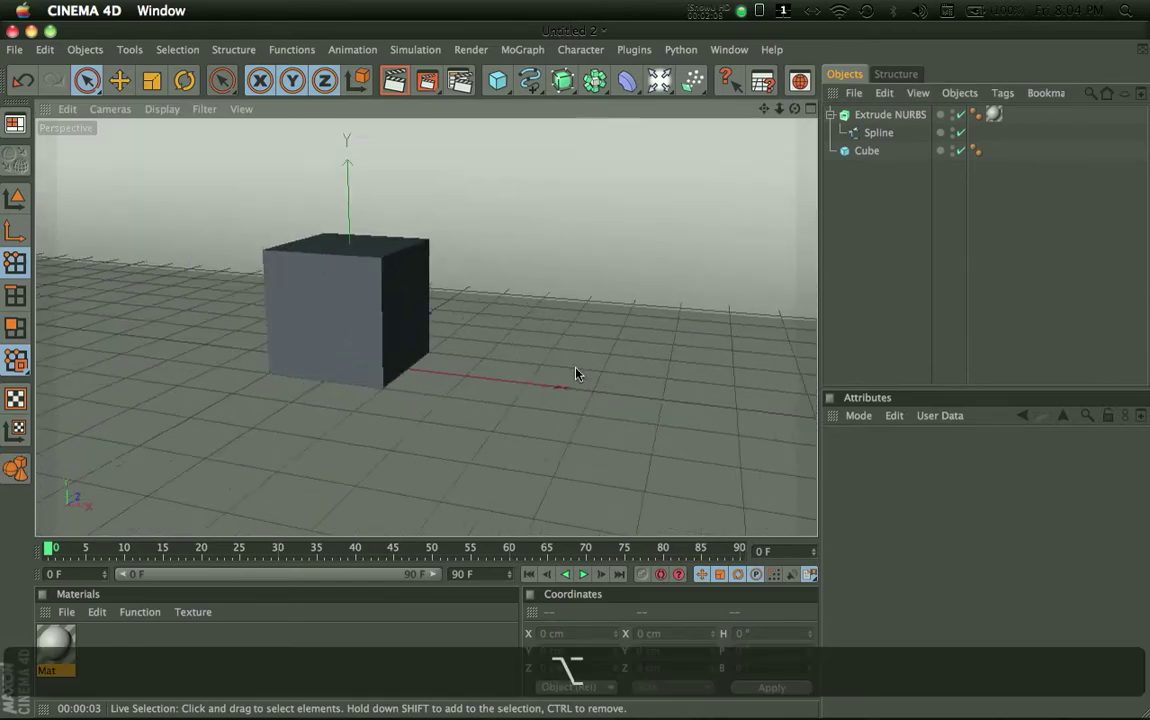
pyautogui.click(394, 80)
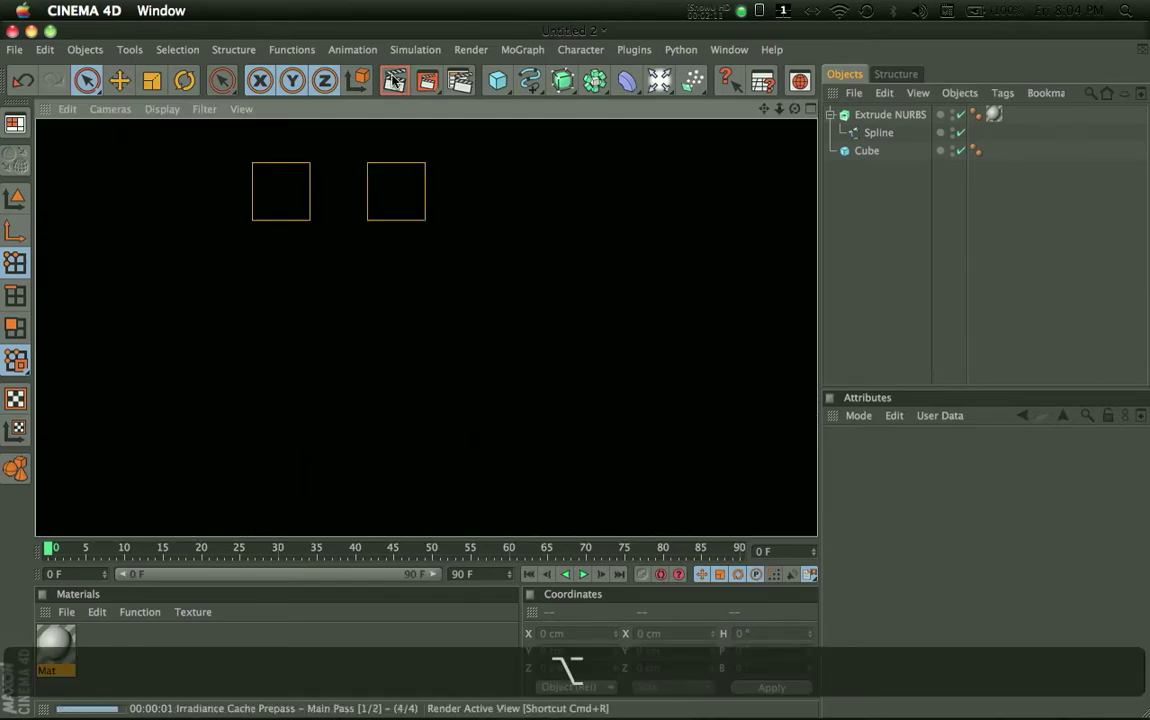
pyautogui.click(668, 308)
# - Add a plane at the cube and rotate it to a bank of -90° so it stands upright
pyautogui.keyDown('alt'); pyautogui.moveTo(540, 372); pyautogui.dragTo(576, 373); pyautogui.keyUp('alt')
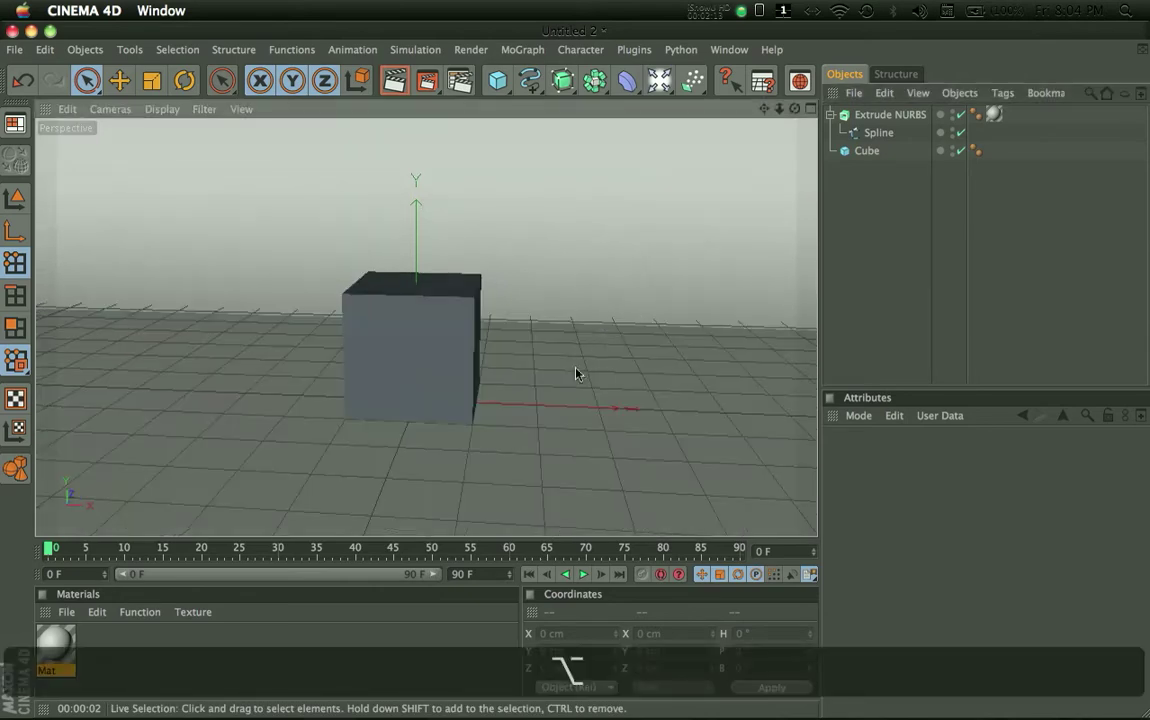
pyautogui.keyDown('alt'); pyautogui.moveTo(576, 368); pyautogui.dragTo(511, 334, button='right'); pyautogui.keyUp('alt')
pyautogui.keyDown('alt'); pyautogui.moveTo(511, 334); pyautogui.dragTo(449, 212); pyautogui.keyUp('alt')
pyautogui.moveTo(498, 80); pyautogui.dragTo(517, 174)
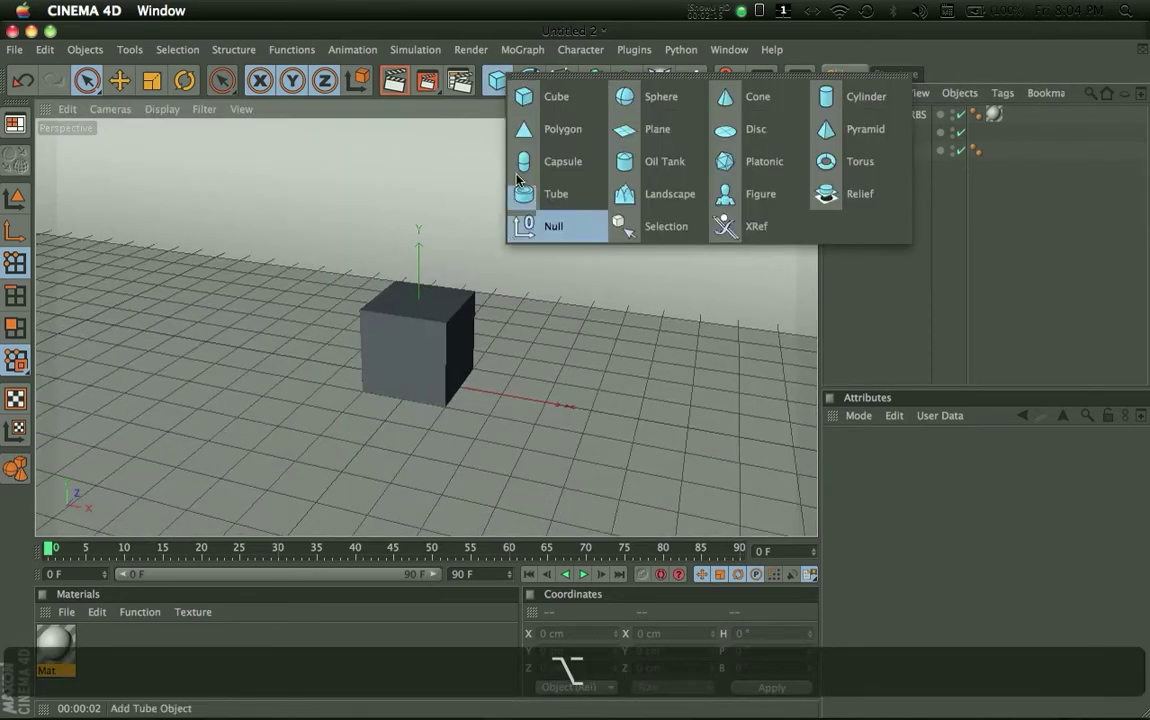
pyautogui.click(657, 129)
pyautogui.keyDown('alt'); pyautogui.moveTo(521, 295); pyautogui.dragTo(176, 144); pyautogui.keyUp('alt')
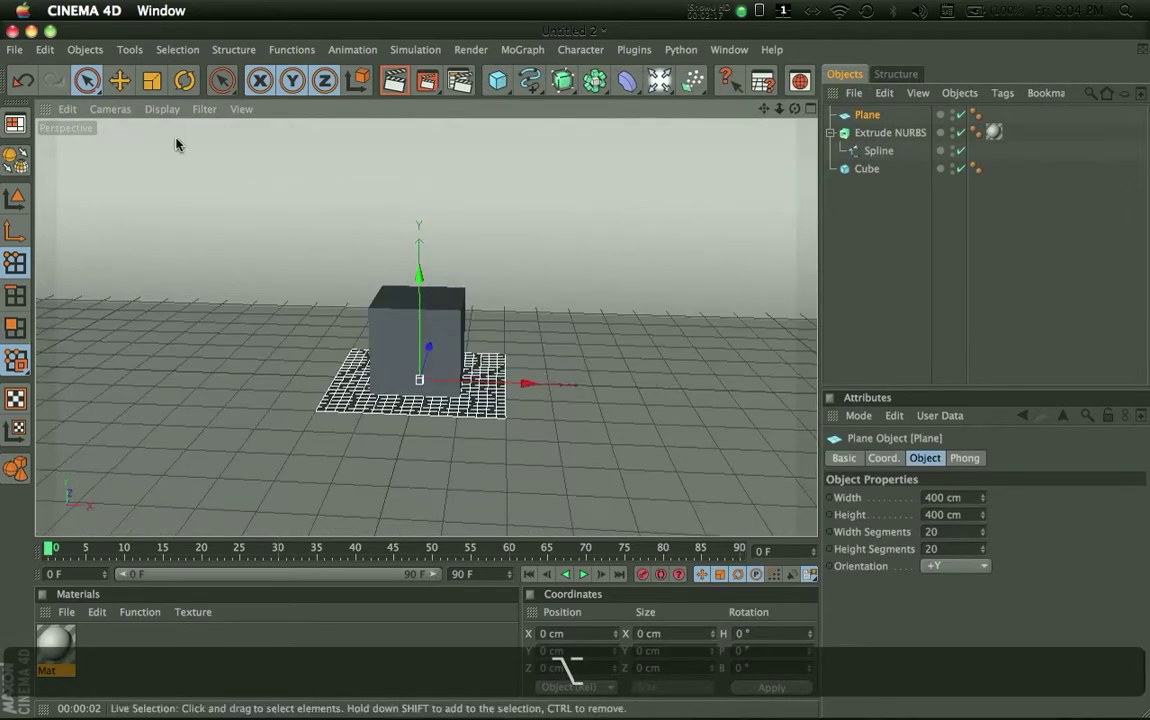
pyautogui.click(15, 198)
pyautogui.keyDown('alt'); pyautogui.moveTo(620, 290); pyautogui.dragTo(565, 421, button='right'); pyautogui.keyUp('alt')
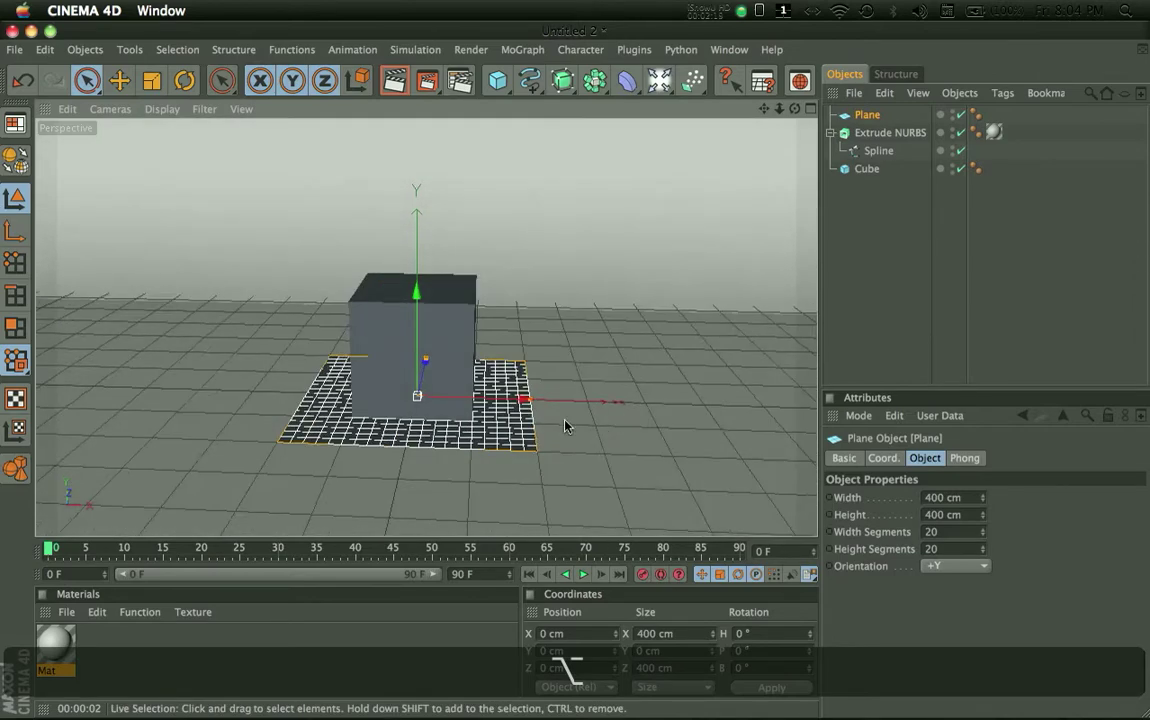
pyautogui.keyDown('alt'); pyautogui.moveTo(613, 428); pyautogui.dragTo(586, 416); pyautogui.keyUp('alt')
pyautogui.click(184, 81)
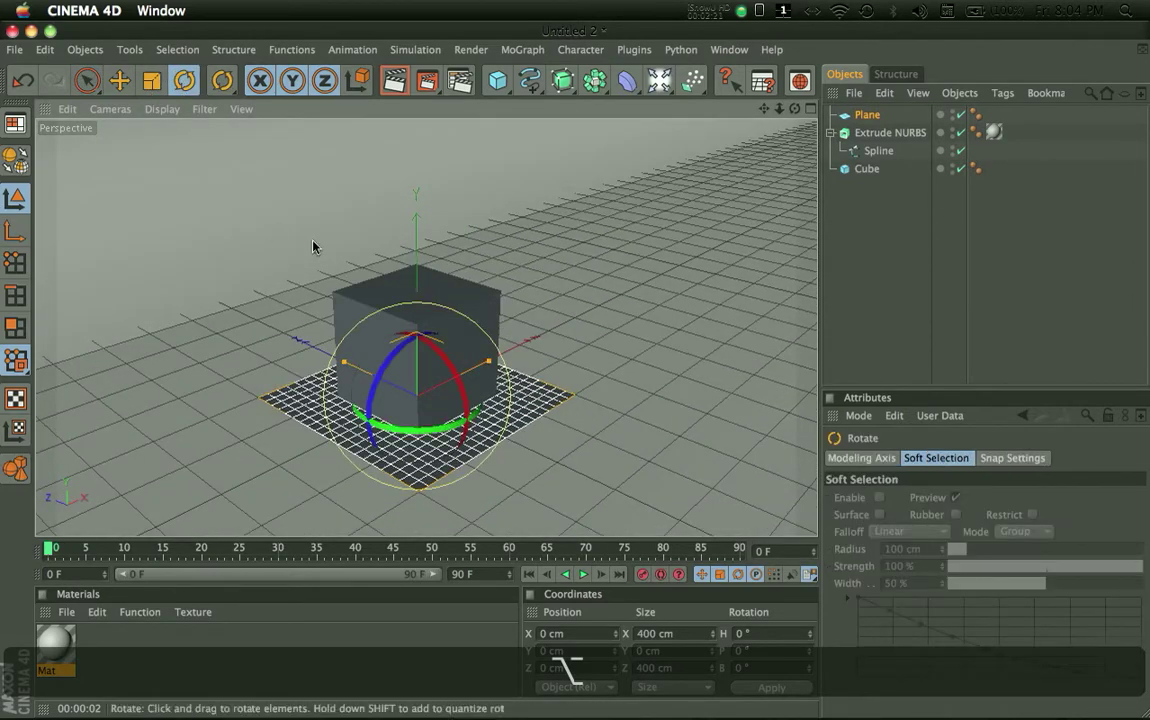
pyautogui.moveTo(355, 313); pyautogui.dragTo(334, 496)
pyautogui.click(85, 80)
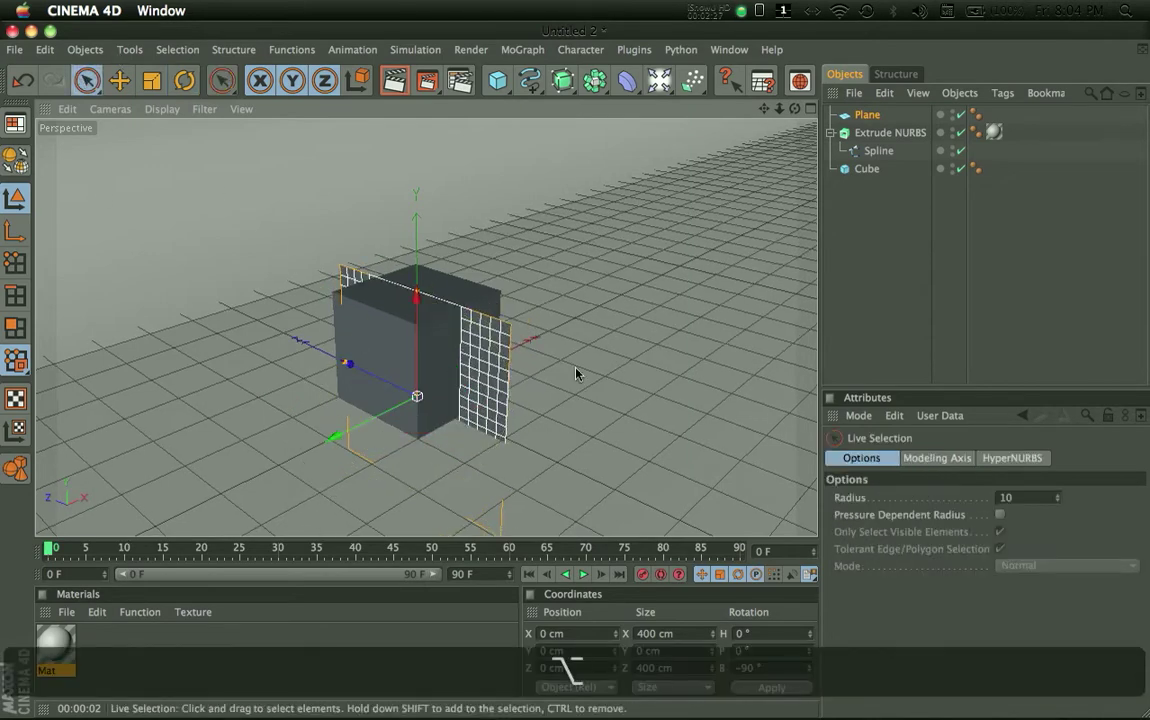
# - Raise the plane to Y 230 cm, widen it to about 1021 cm and move it beside the cube at about X 304 cm
pyautogui.keyDown('alt'); pyautogui.moveTo(578, 373); pyautogui.dragTo(421, 219); pyautogui.keyUp('alt')
pyautogui.keyDown('alt'); pyautogui.moveTo(547, 390); pyautogui.dragTo(564, 400); pyautogui.keyUp('alt')
pyautogui.keyDown('alt'); pyautogui.moveTo(393, 321); pyautogui.dragTo(205, 321); pyautogui.keyUp('alt')
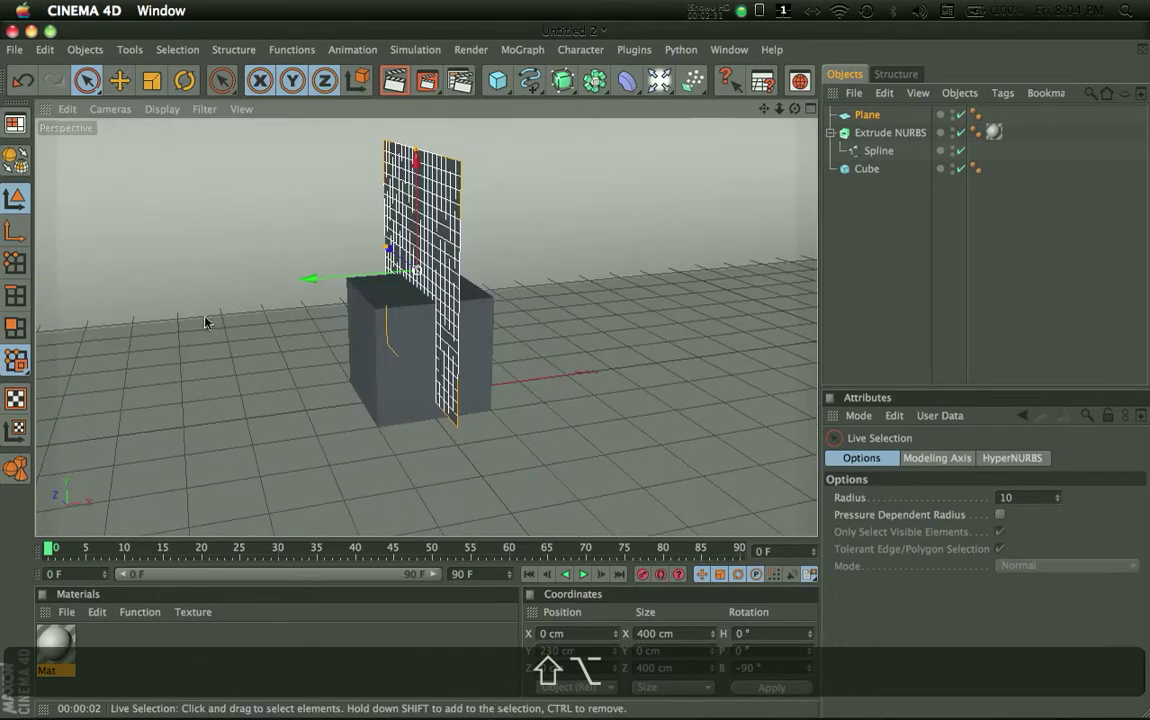
pyautogui.moveTo(313, 276); pyautogui.dragTo(447, 300)
pyautogui.moveTo(470, 248); pyautogui.dragTo(318, 236)
pyautogui.keyDown('alt'); pyautogui.moveTo(576, 374); pyautogui.dragTo(520, 372); pyautogui.keyUp('alt')
# - Create a second material with Color and Specular off and white Luminance on, and apply it to the plane
pyautogui.doubleClick(80, 666)
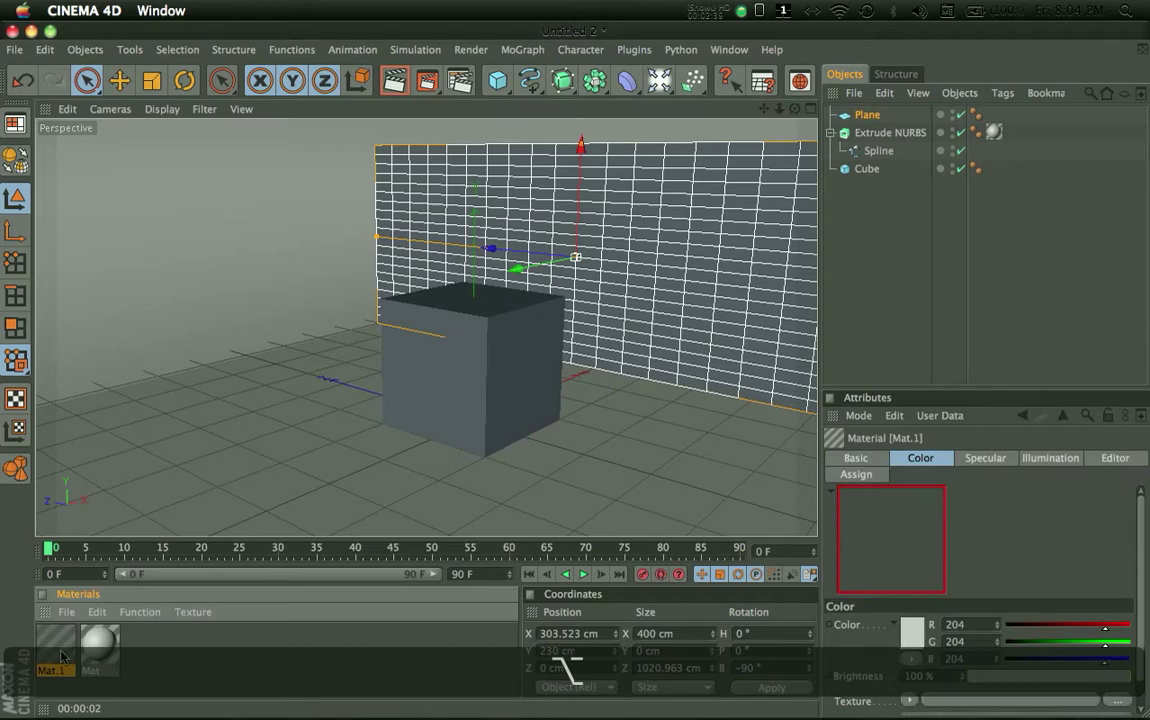
pyautogui.doubleClick(60, 653)
pyautogui.click(356, 312)
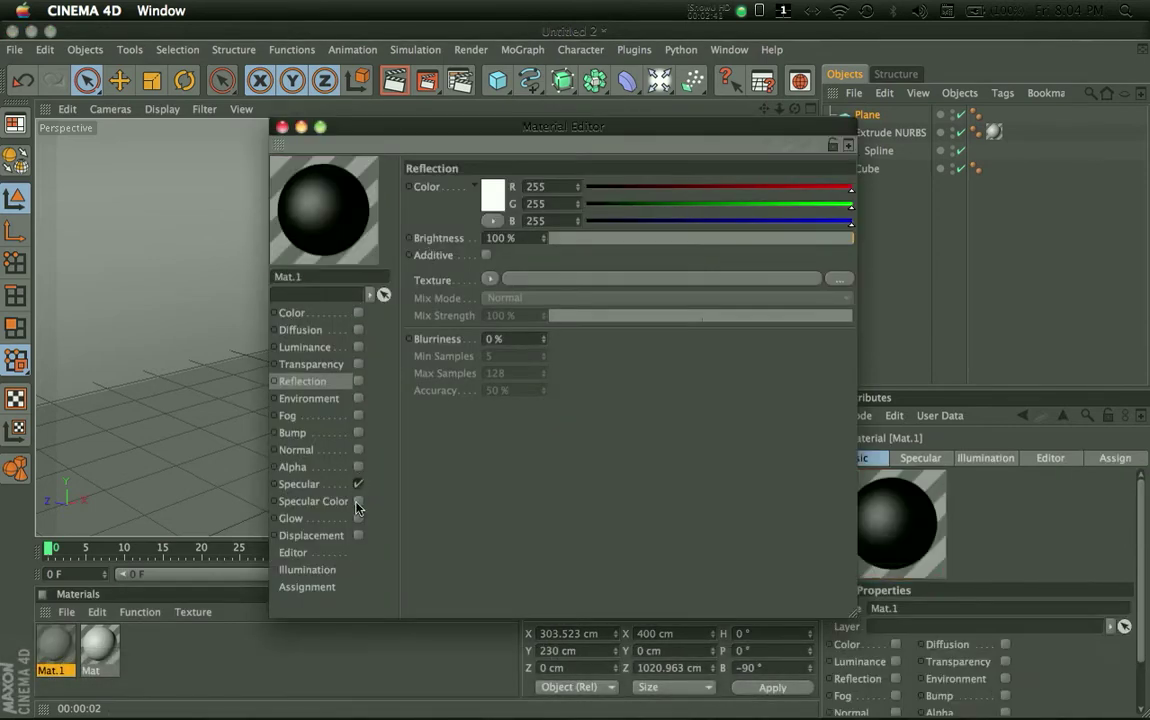
pyautogui.click(358, 484)
pyautogui.click(358, 347)
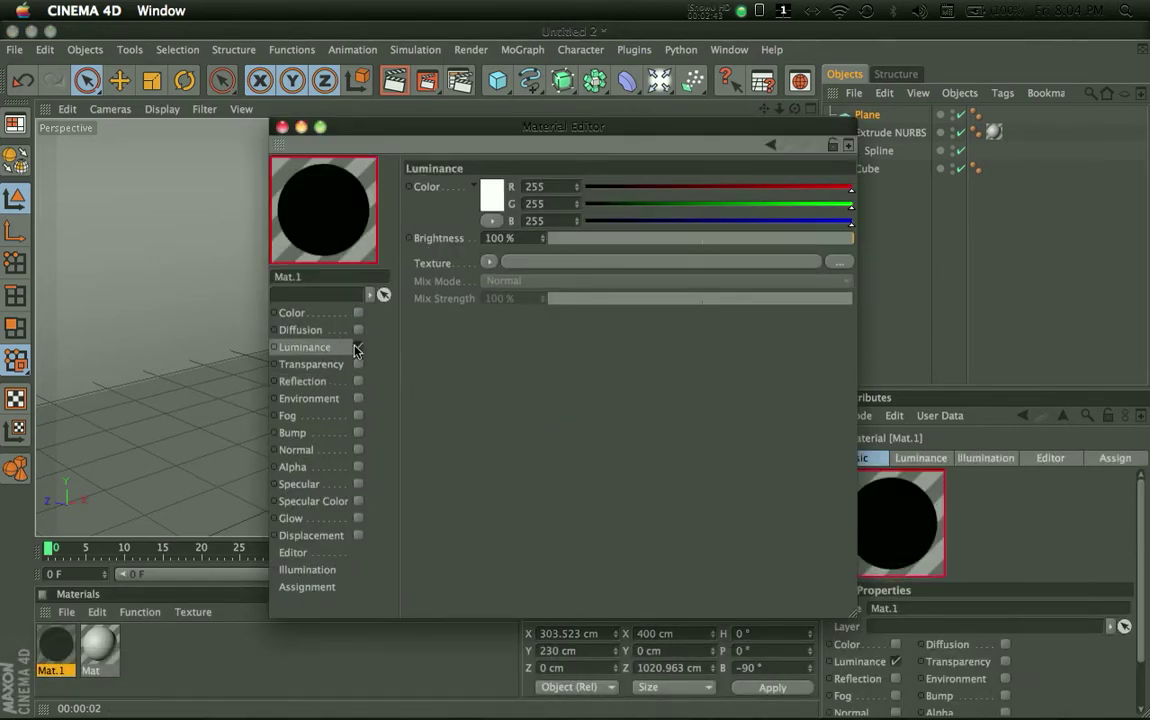
pyautogui.click(282, 126)
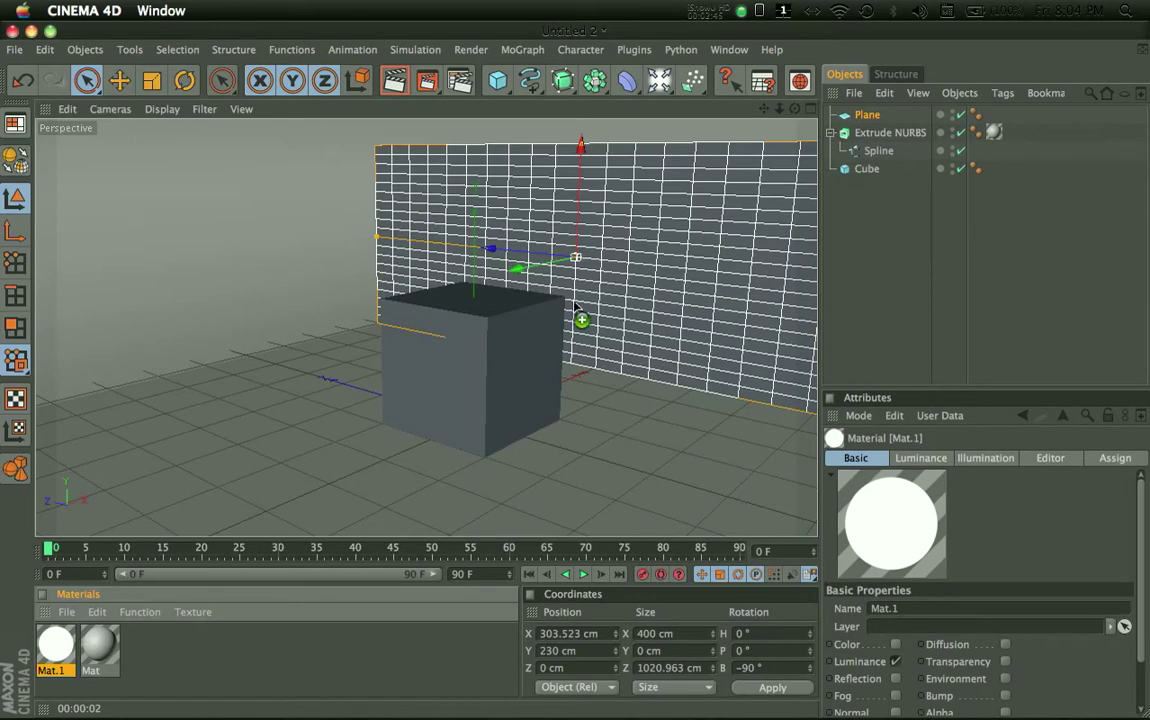
pyautogui.moveTo(574, 301); pyautogui.dragTo(575, 305)
pyautogui.keyDown('alt'); pyautogui.moveTo(529, 403); pyautogui.dragTo(385, 363); pyautogui.keyUp('alt')
pyautogui.click(880, 300)
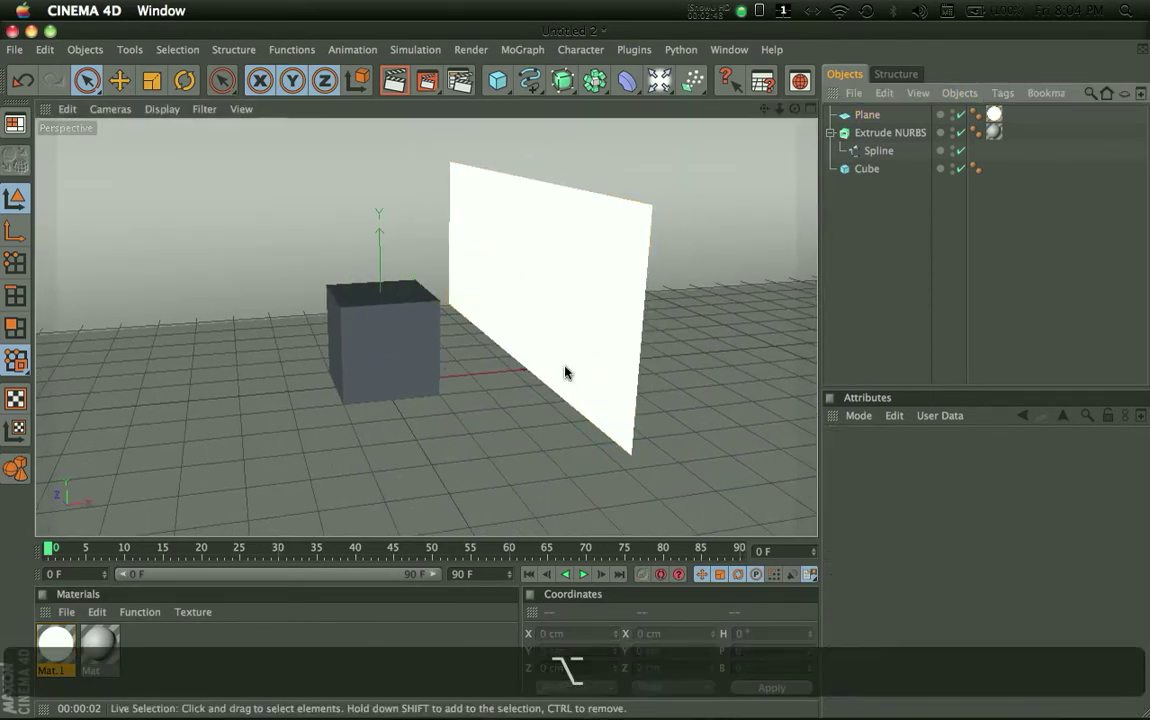
# - Add a Compositing tag to the plane with Seen by Camera disabled, and hide the plane in the editor view
pyautogui.click(866, 114)
pyautogui.rightClick(866, 114)
pyautogui.moveTo(927, 189)
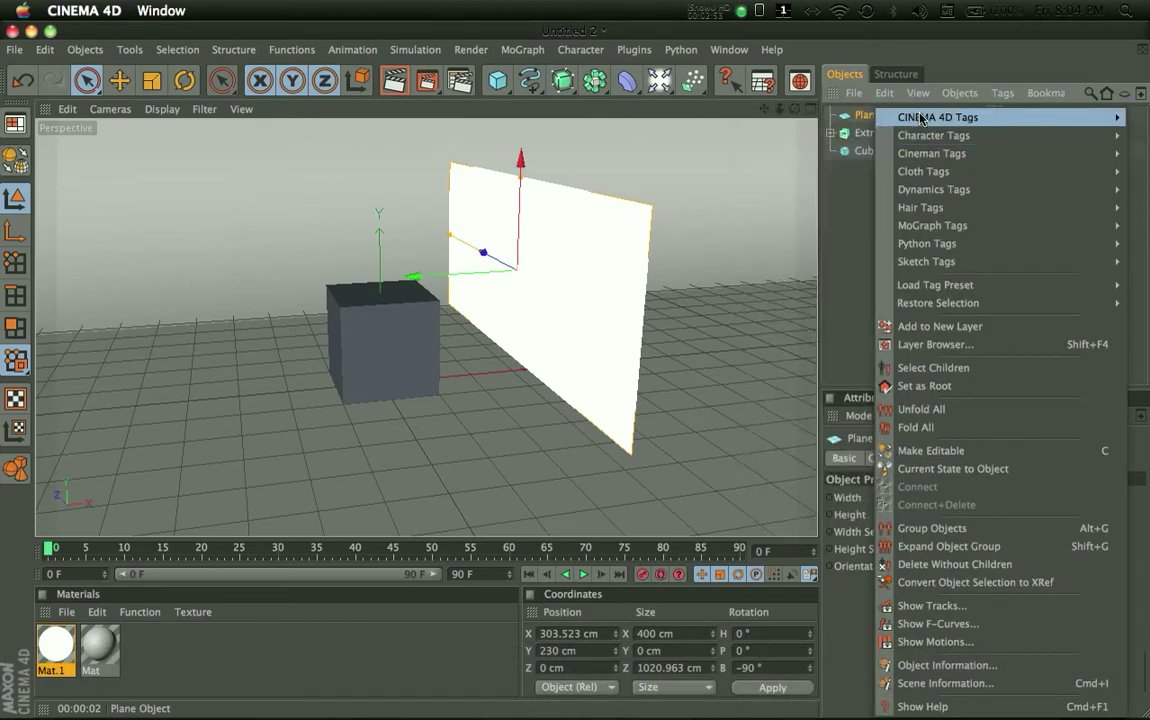
pyautogui.moveTo(921, 118)
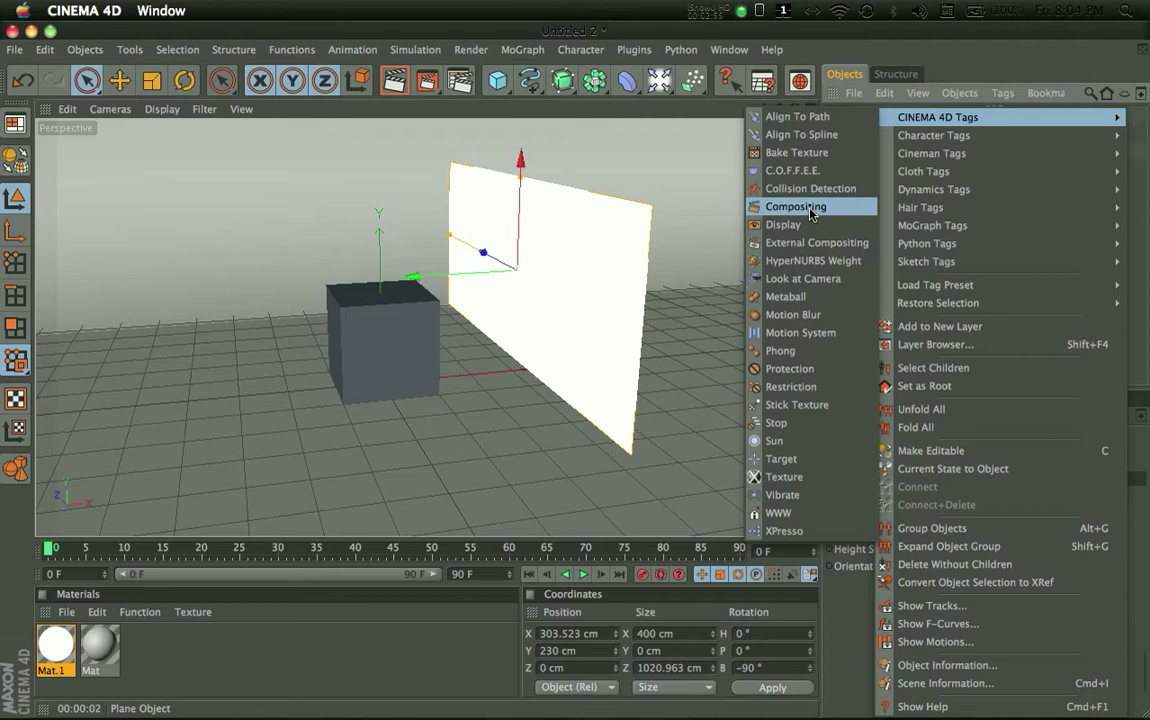
pyautogui.click(812, 210)
pyautogui.click(922, 555)
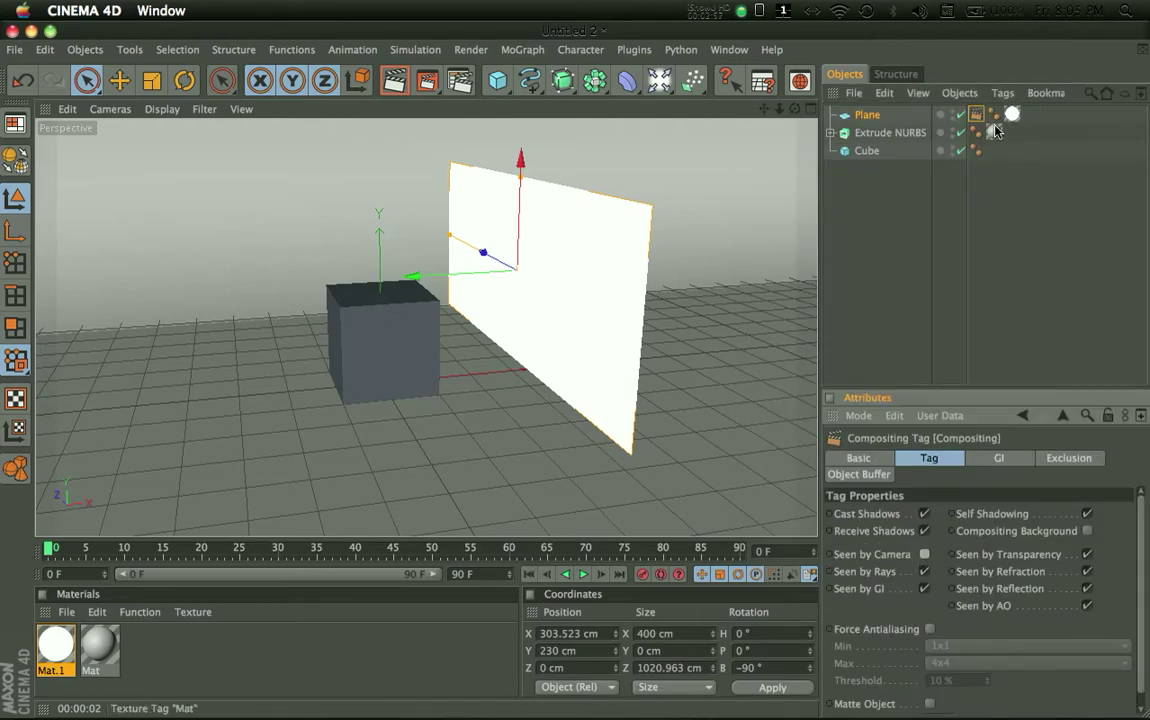
pyautogui.click(952, 111)
pyautogui.click(952, 111)
# - Frame the cube from a closer, higher angle and render a region around it to check the plane's lighting
pyautogui.click(563, 322)
pyautogui.keyDown('alt'); pyautogui.moveTo(563, 322); pyautogui.dragTo(488, 321); pyautogui.keyUp('alt')
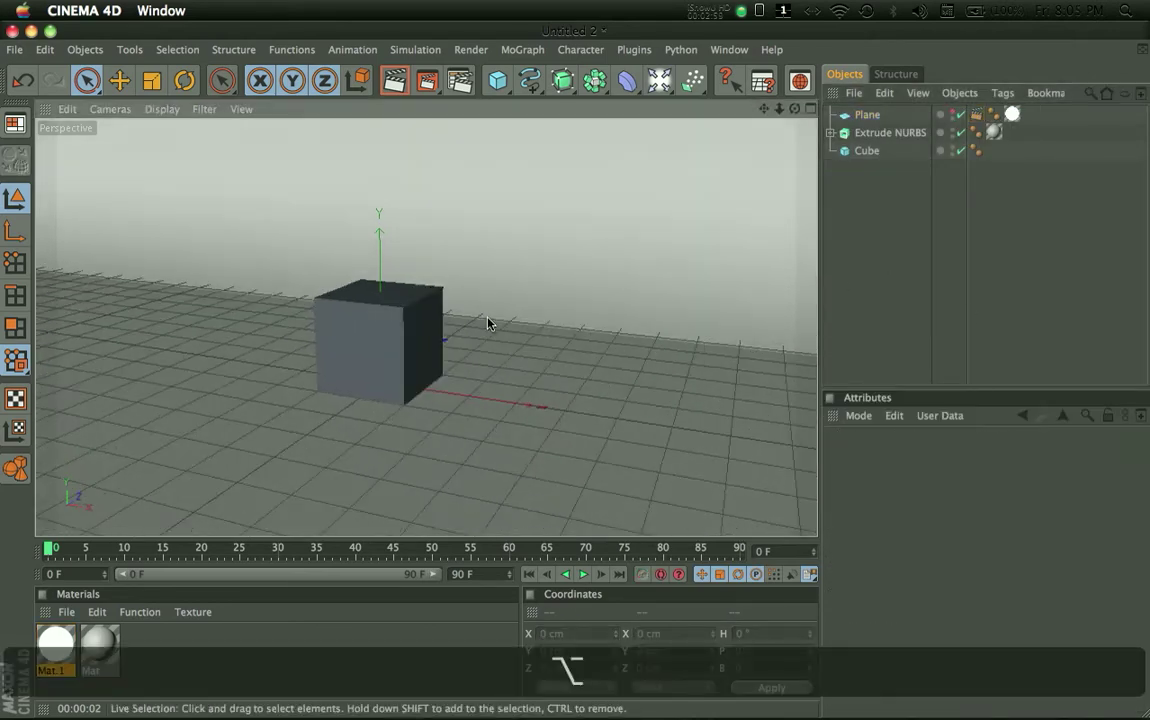
pyautogui.keyDown('alt'); pyautogui.moveTo(488, 321); pyautogui.dragTo(471, 322, button='right'); pyautogui.keyUp('alt')
pyautogui.keyDown('alt'); pyautogui.moveTo(473, 326); pyautogui.dragTo(411, 277); pyautogui.keyUp('alt')
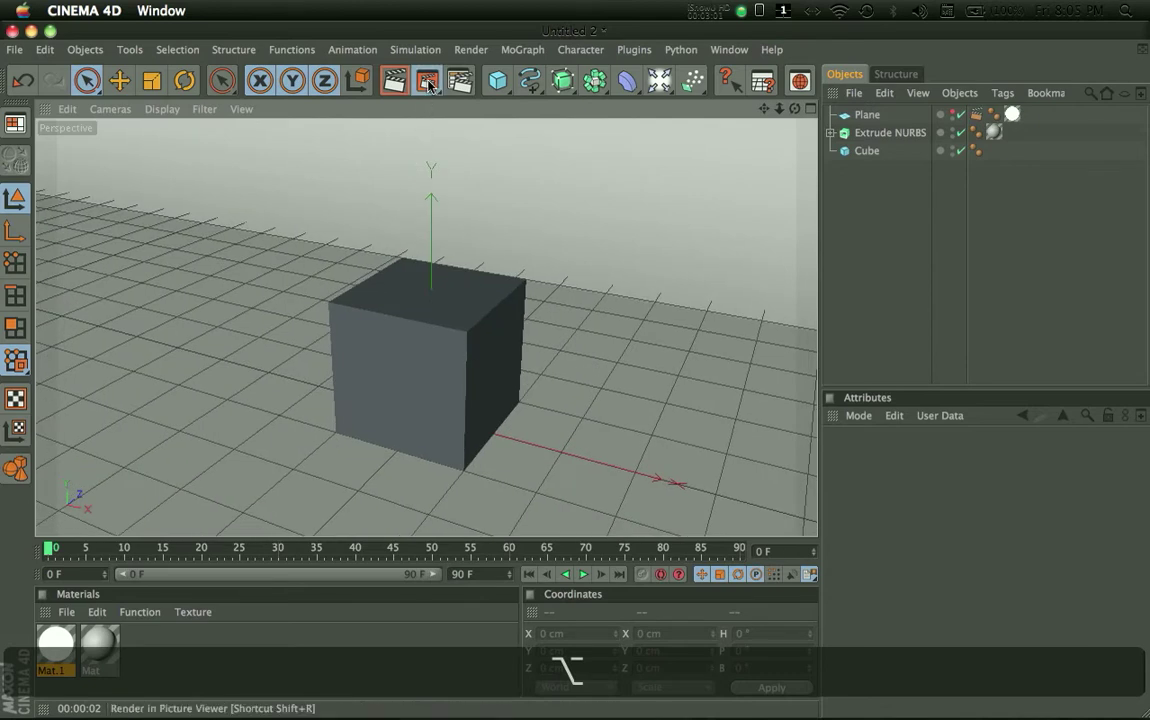
pyautogui.moveTo(427, 81); pyautogui.dragTo(463, 97)
pyautogui.moveTo(224, 173); pyautogui.dragTo(520, 452)
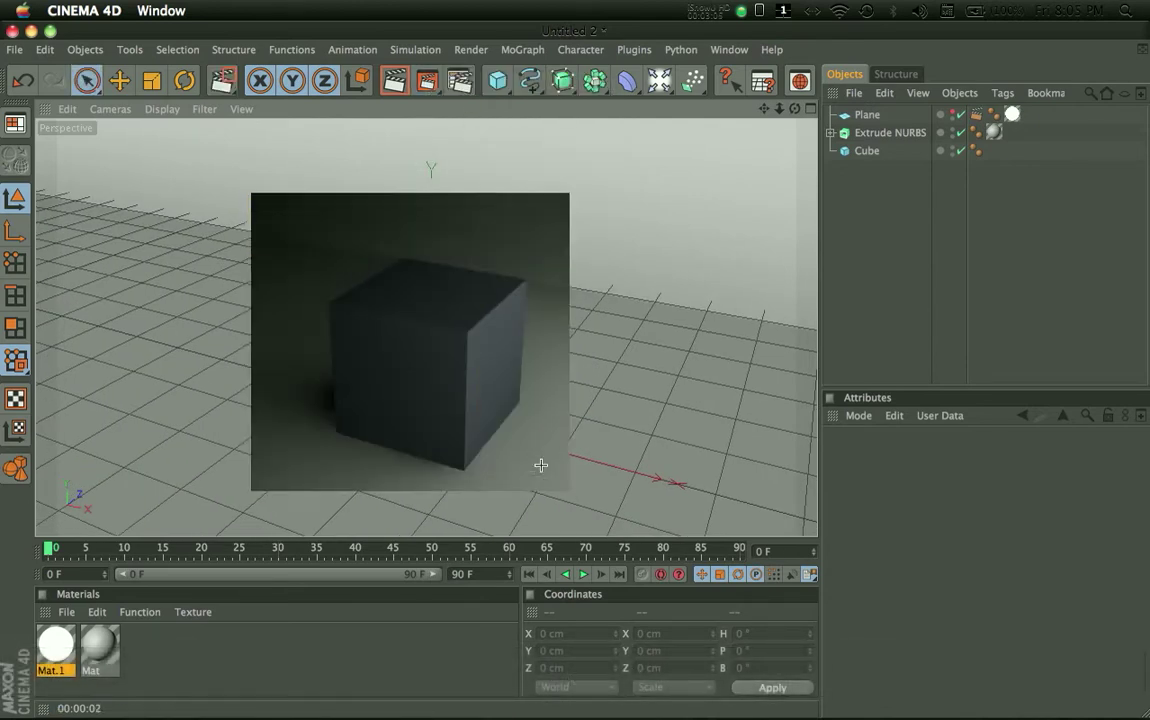
pyautogui.click(86, 80)
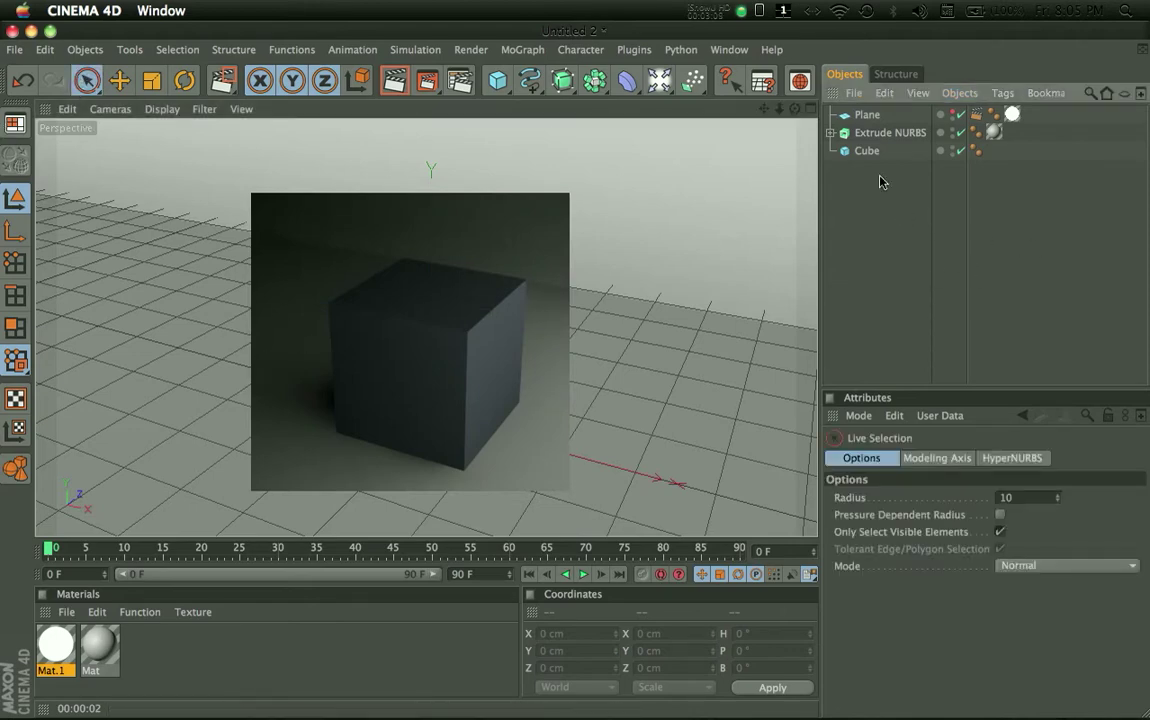
# - Delete the cube from the scene, keeping the light plane and backdrop
pyautogui.click(865, 153)
pyautogui.press('BackSpace')
pyautogui.keyDown('alt'); pyautogui.moveTo(534, 339); pyautogui.dragTo(570, 368); pyautogui.keyUp('alt')
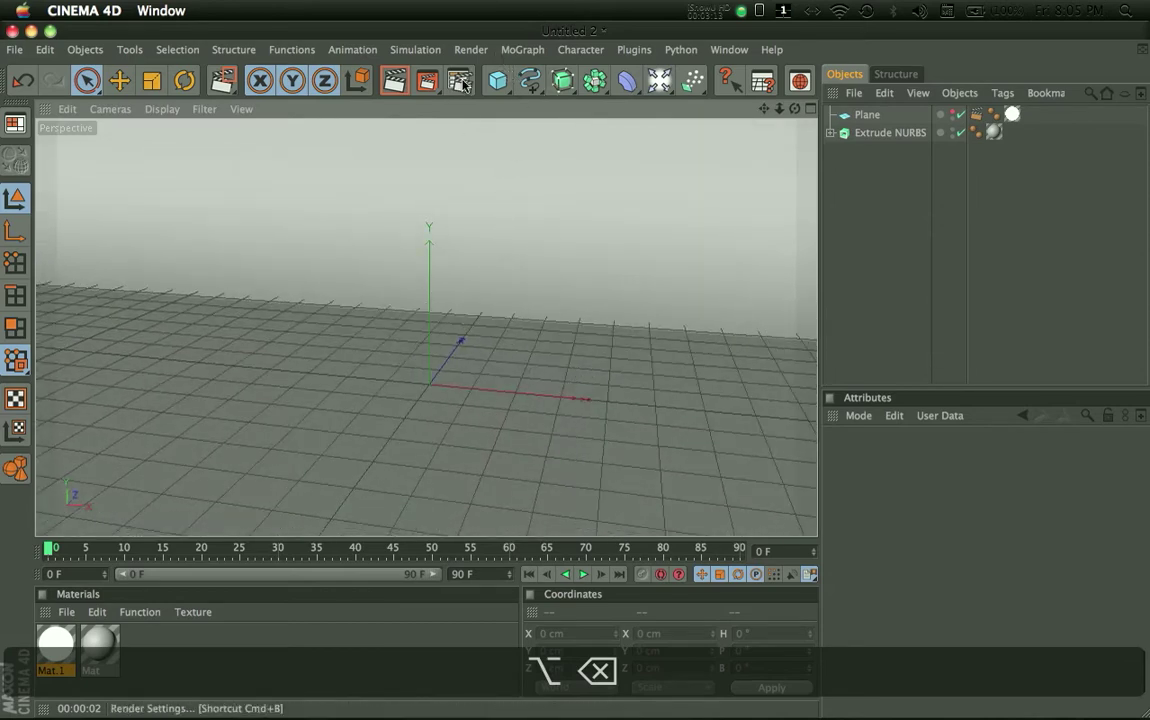
# - Add a tube with outer radius about 73 cm, inner radius about 25 cm and height about 29 cm, and raise it to about Y 62 cm
pyautogui.click(497, 80)
pyautogui.click(540, 191)
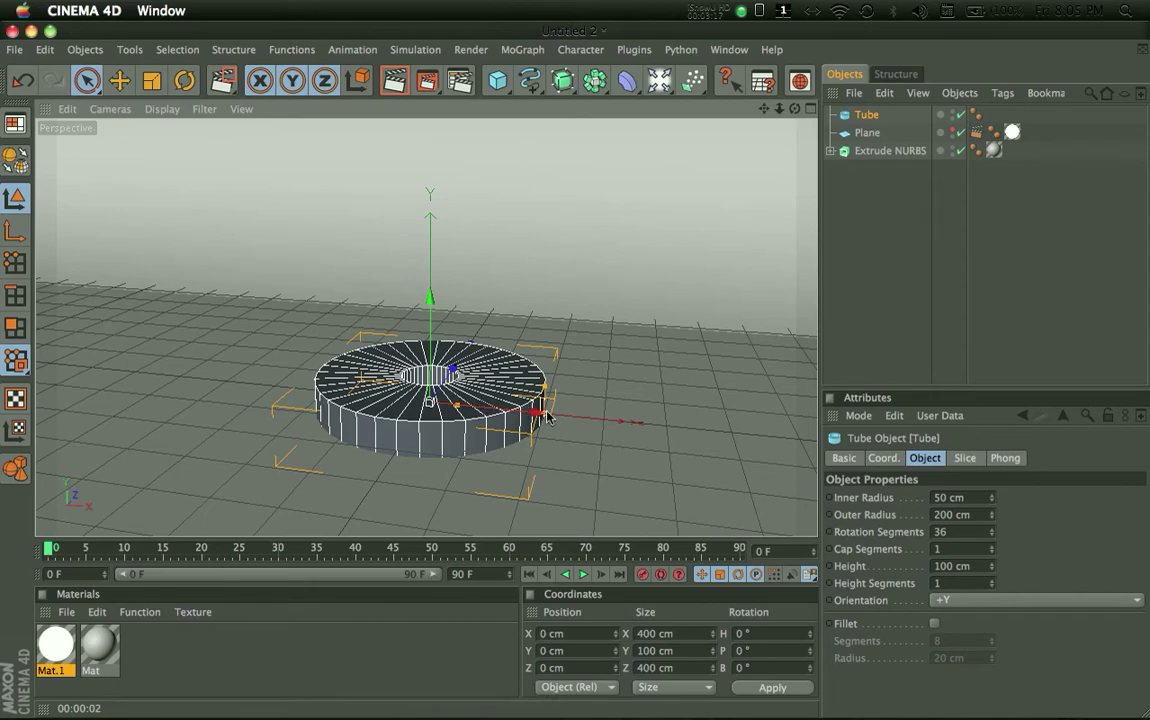
pyautogui.moveTo(546, 414); pyautogui.dragTo(472, 407)
pyautogui.scroll(5, 480, 443)
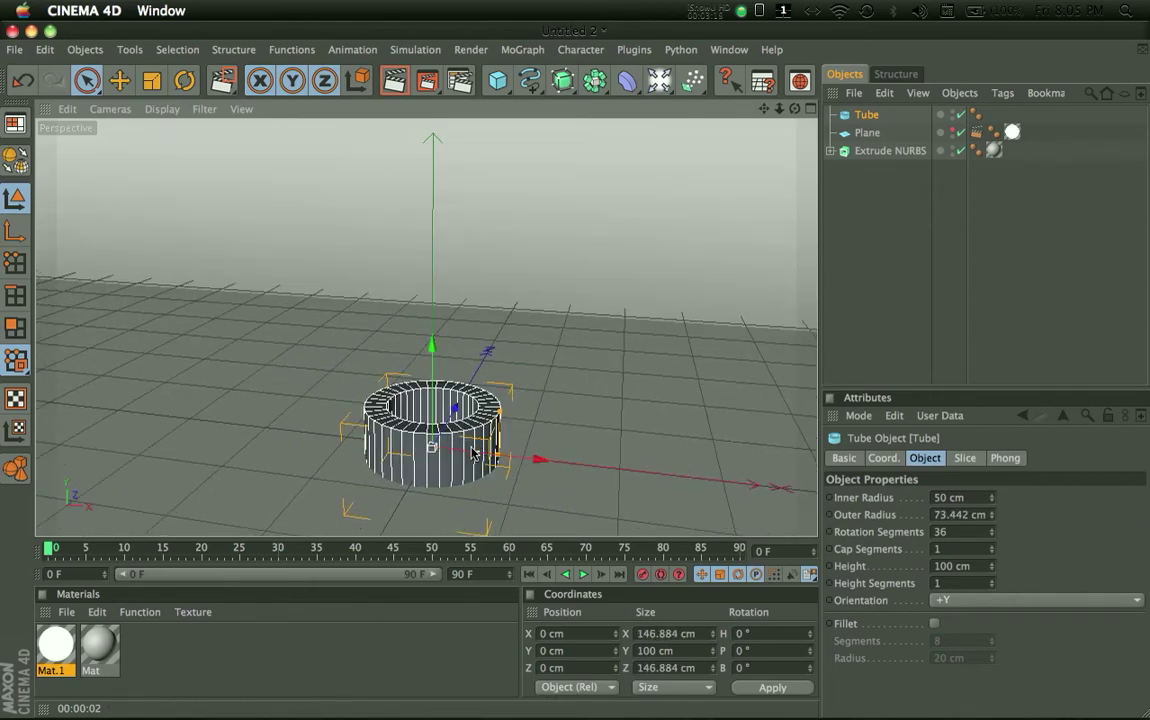
pyautogui.moveTo(473, 449); pyautogui.dragTo(455, 450)
pyautogui.moveTo(500, 413); pyautogui.dragTo(499, 443)
pyautogui.moveTo(433, 382); pyautogui.dragTo(431, 299)
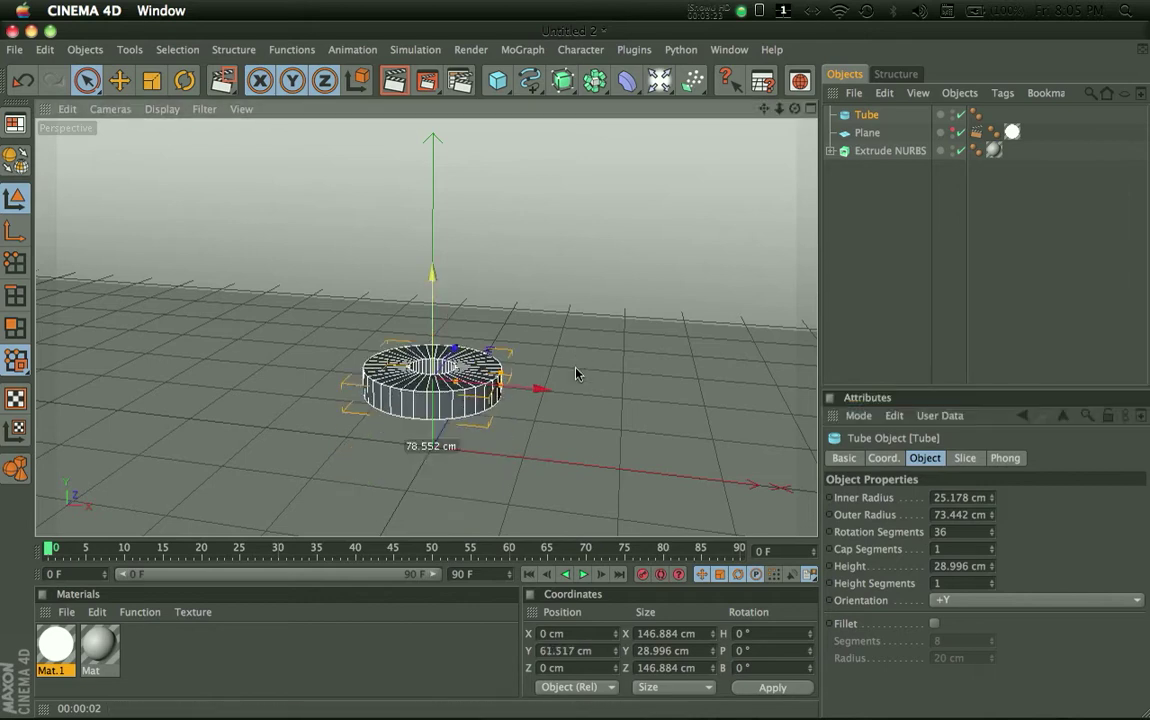
# - Raise the tube to about Y 114 cm and apply the luminous material Mat.1 to it
pyautogui.press('super+y')
pyautogui.moveTo(441, 352); pyautogui.dragTo(443, 355)
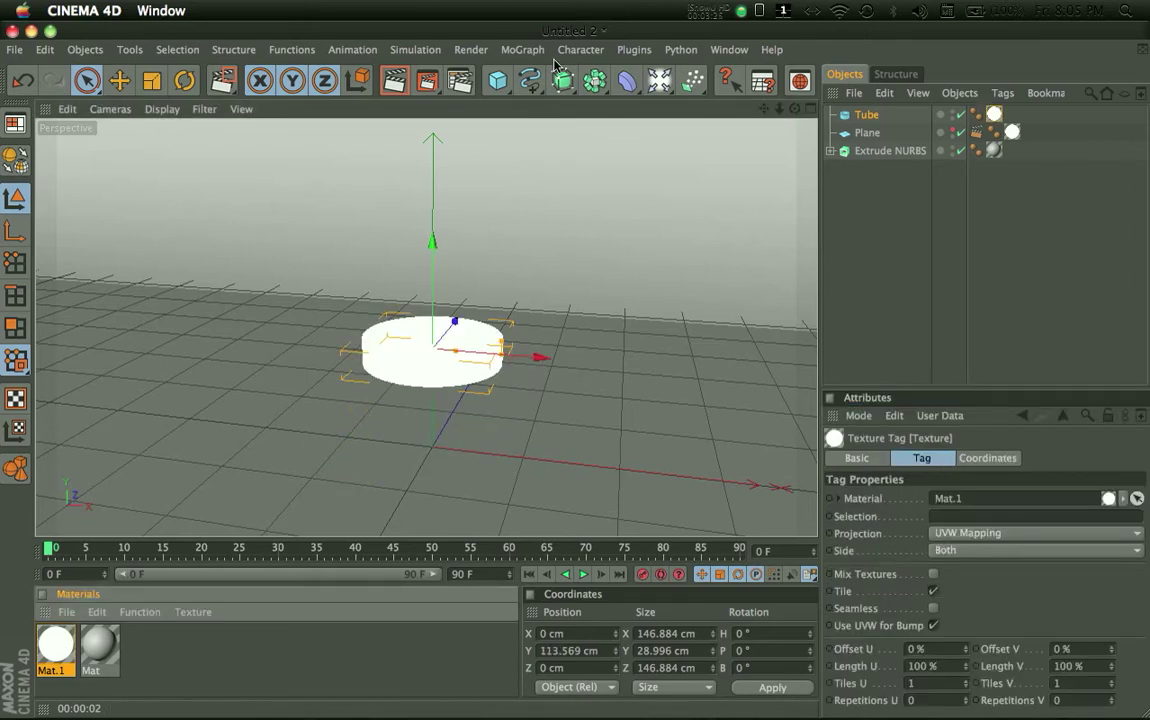
# - Add a MoGraph Cloner to the scene and make the tube its child
pyautogui.click(522, 49)
pyautogui.click(525, 180)
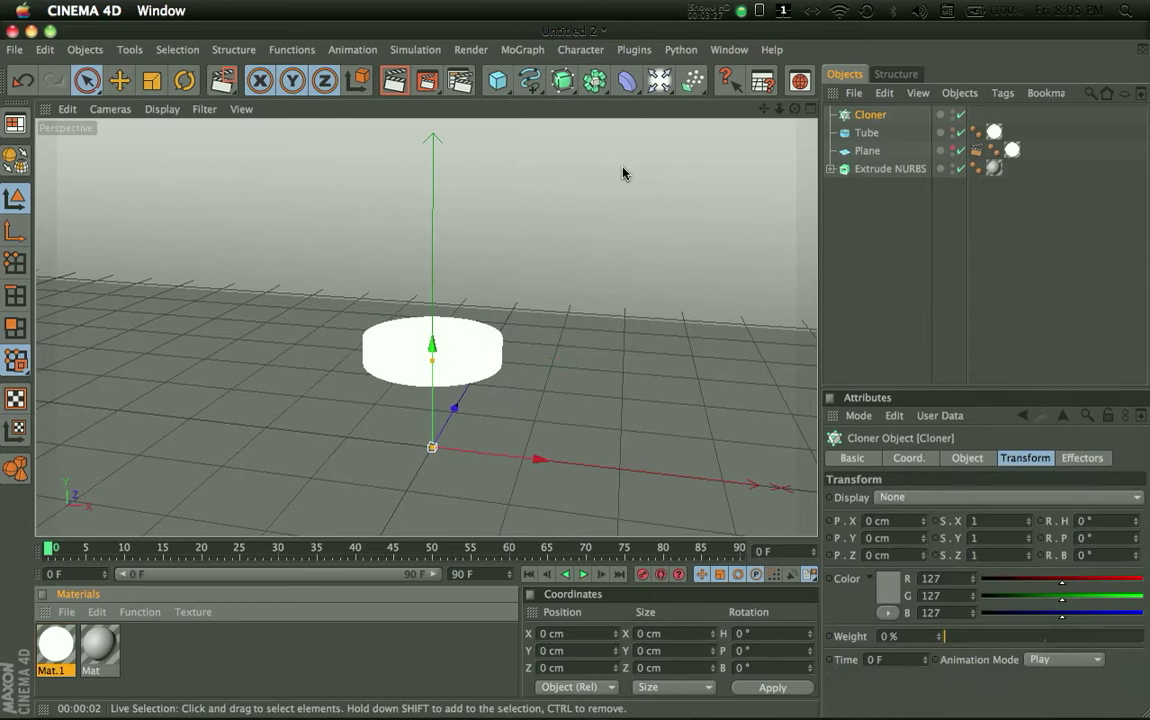
pyautogui.moveTo(882, 132); pyautogui.dragTo(876, 127)
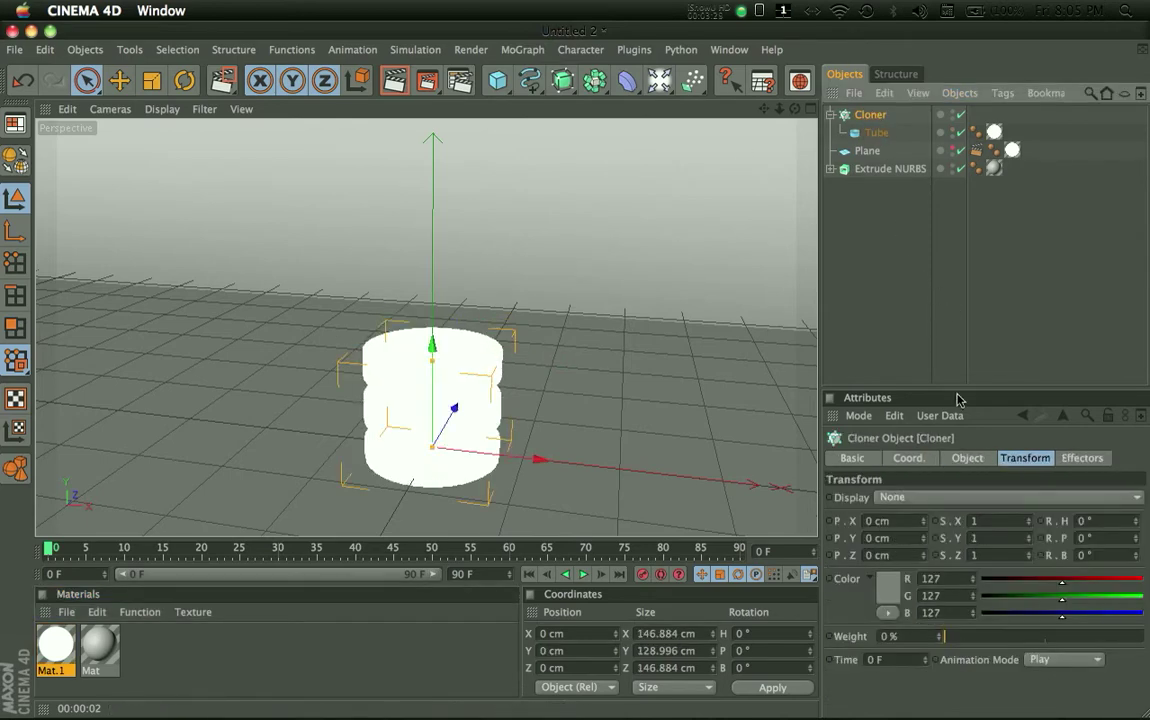
# - Set the Cloner to Radial mode in the XZ plane with a count of 7 and a radius of 192 cm
pyautogui.click(966, 457)
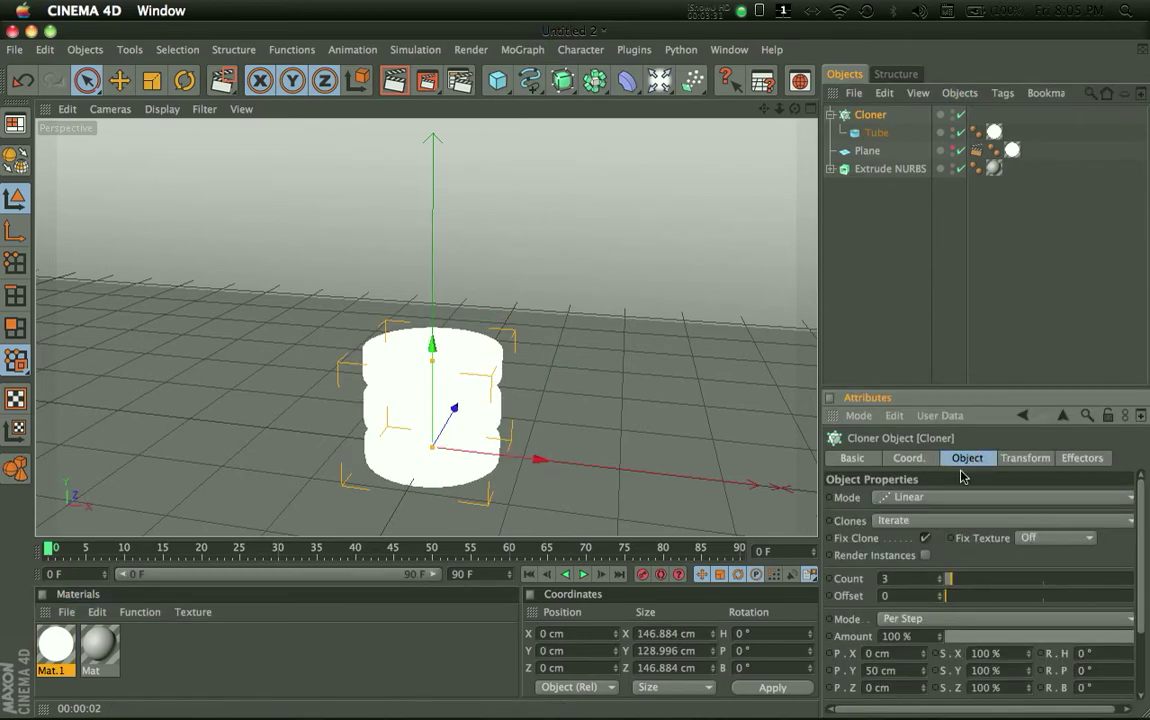
pyautogui.click(900, 497)
pyautogui.click(905, 570)
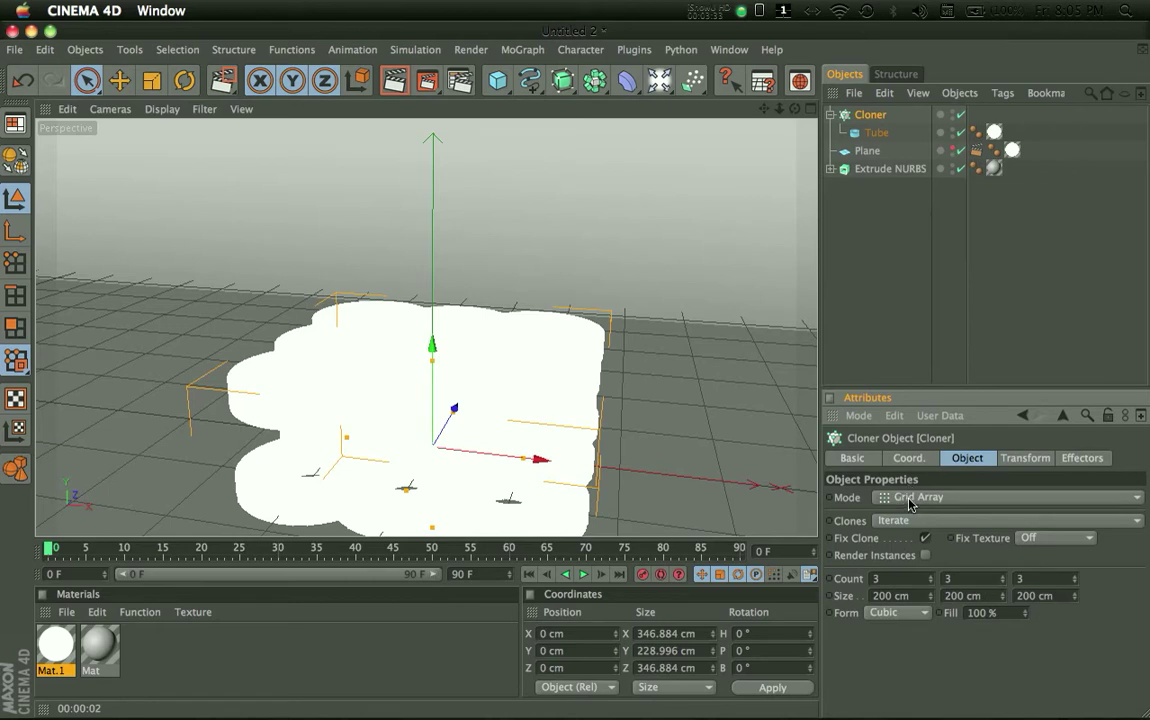
pyautogui.click(910, 498)
pyautogui.click(900, 552)
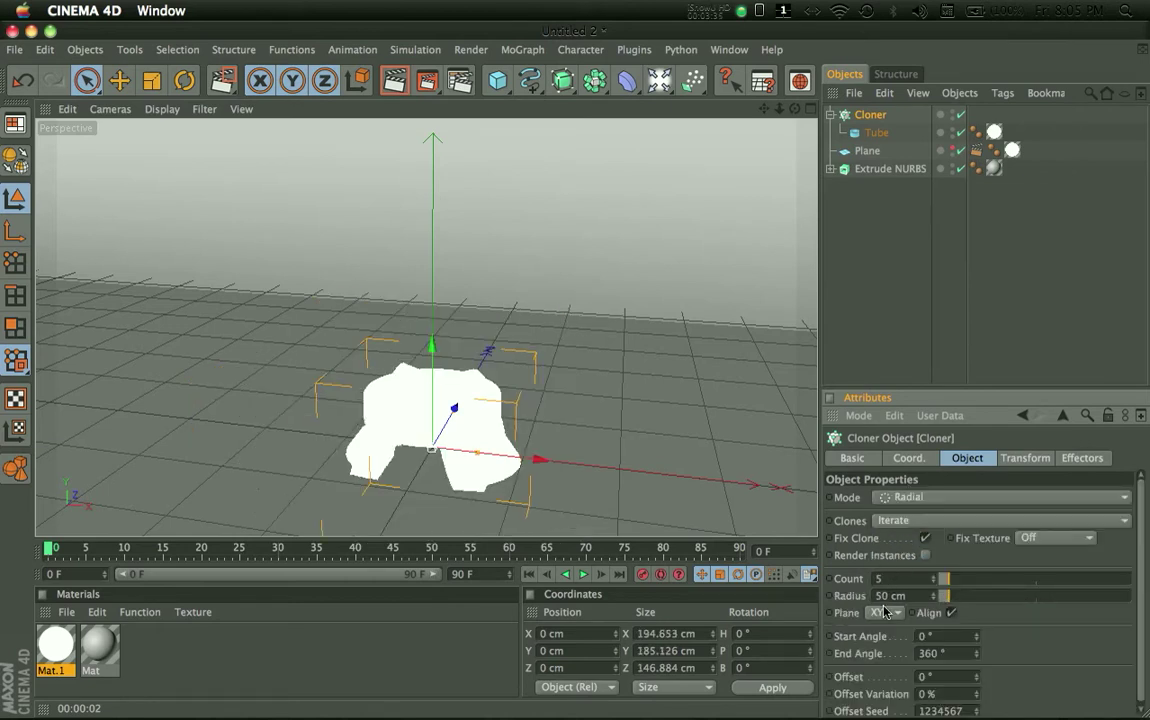
pyautogui.click(879, 665)
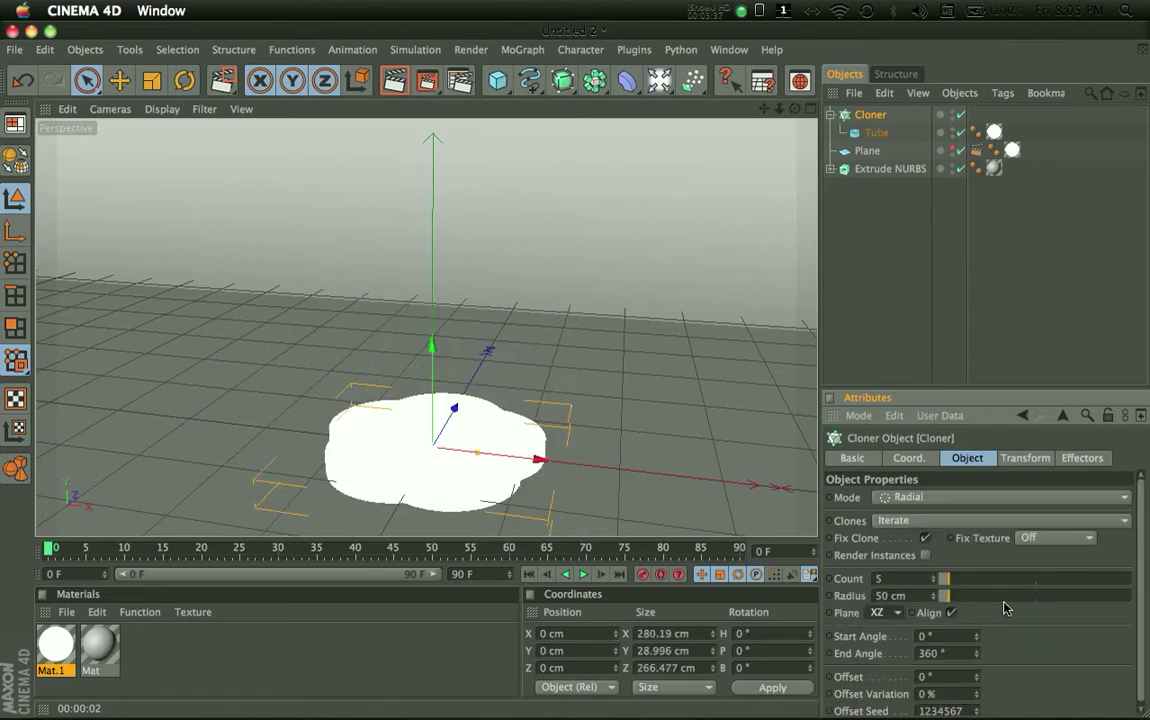
pyautogui.moveTo(959, 596)
pyautogui.mouseDown()
pyautogui.moveTo(977, 597)
pyautogui.moveTo(952, 585)
pyautogui.mouseUp()
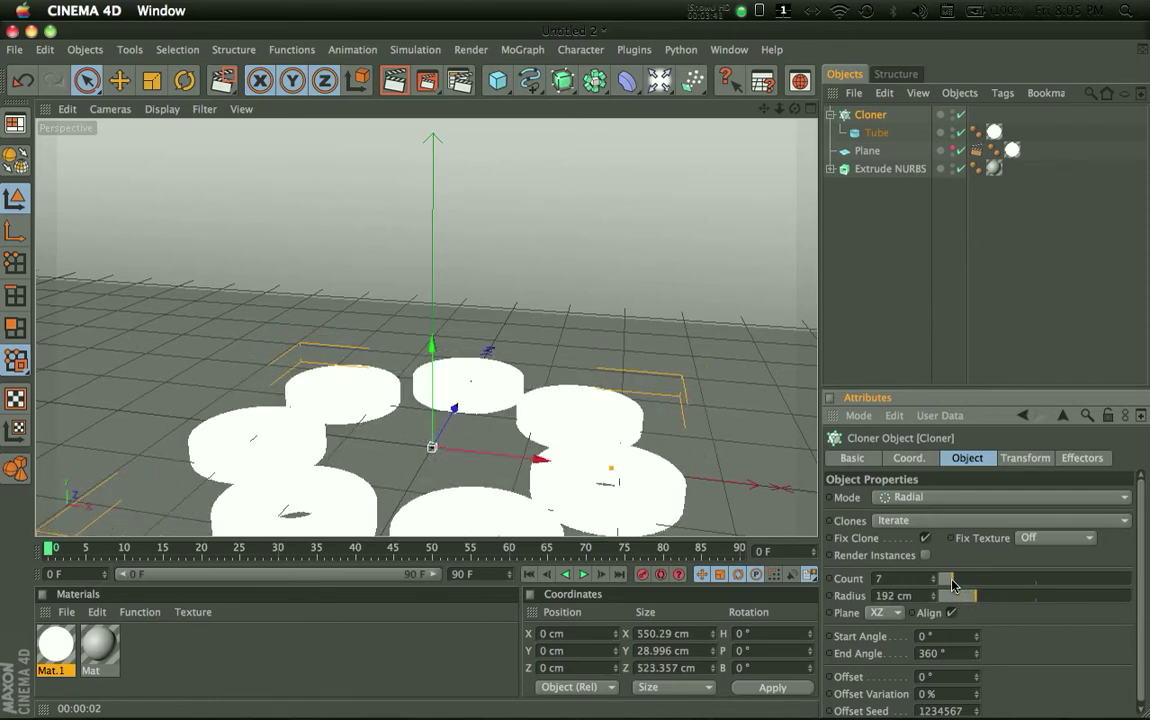
# - Tilt the clones to a pitch of -33° and raise the Cloner to about Y 333 cm
pyautogui.click(1013, 458)
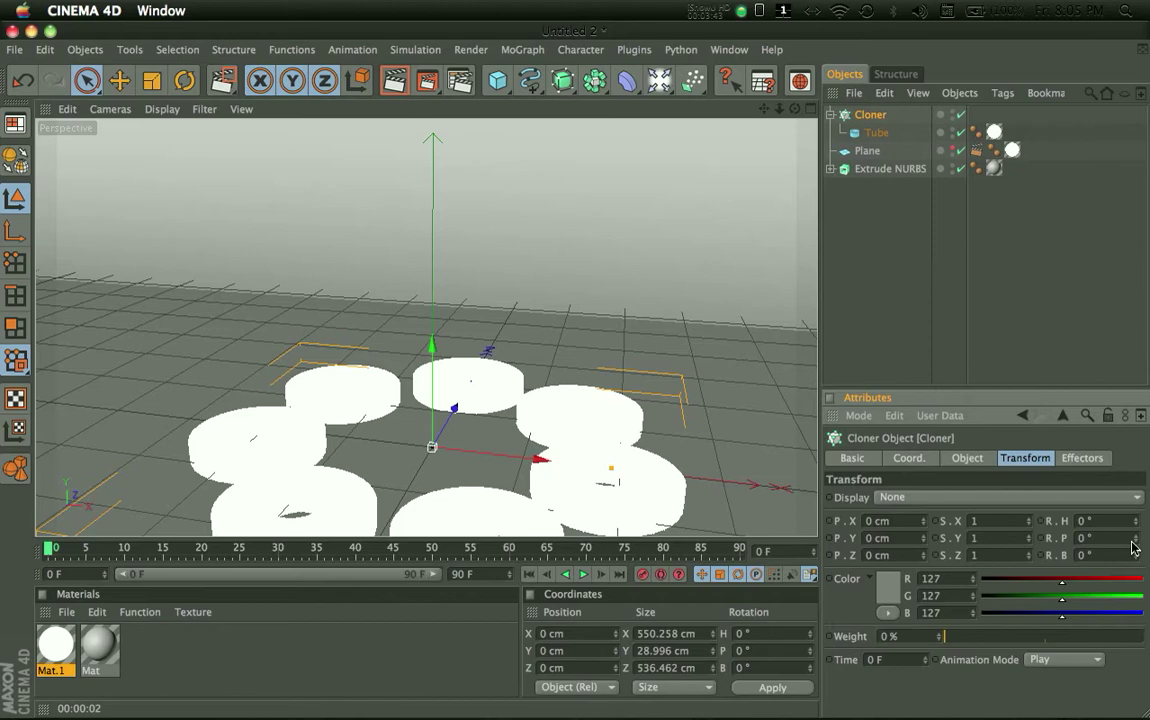
pyautogui.moveTo(1133, 541); pyautogui.dragTo(1134, 540)
pyautogui.keyDown('alt'); pyautogui.moveTo(602, 381); pyautogui.dragTo(390, 340); pyautogui.keyUp('alt')
pyautogui.moveTo(429, 385); pyautogui.dragTo(430, 205)
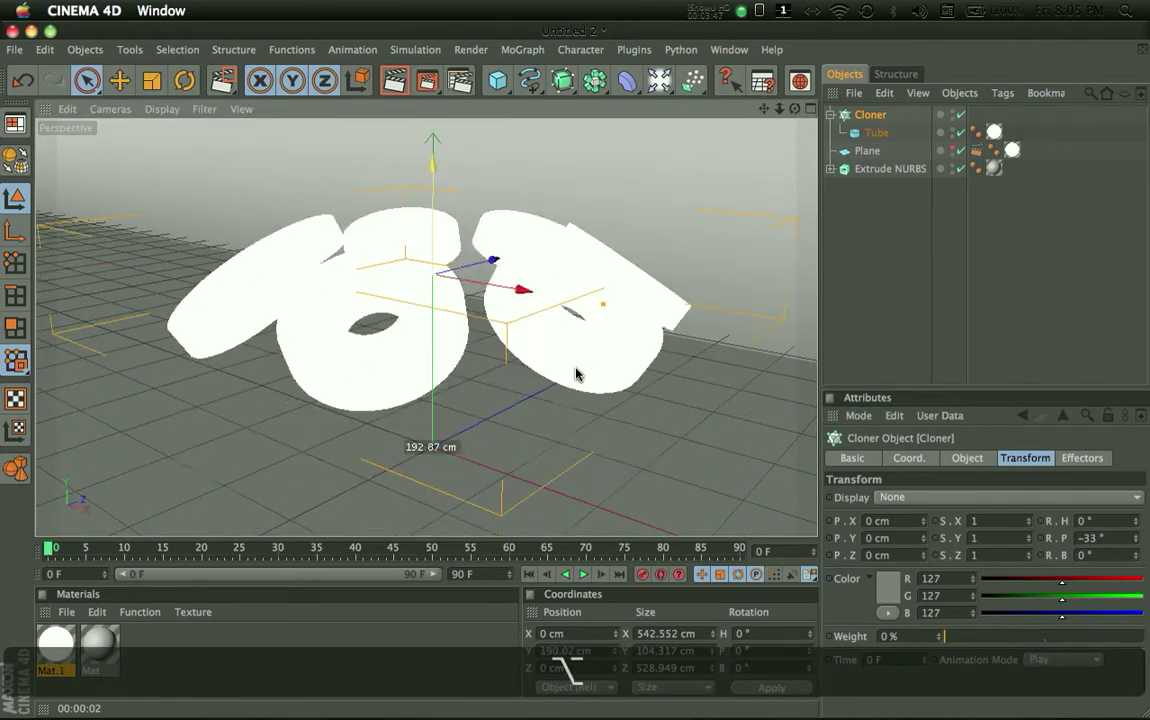
pyautogui.moveTo(575, 374)
pyautogui.keyDown('alt'); pyautogui.mouseDown()
pyautogui.moveTo(506, 375)
pyautogui.moveTo(562, 290)
pyautogui.mouseUp(); pyautogui.keyUp('alt')
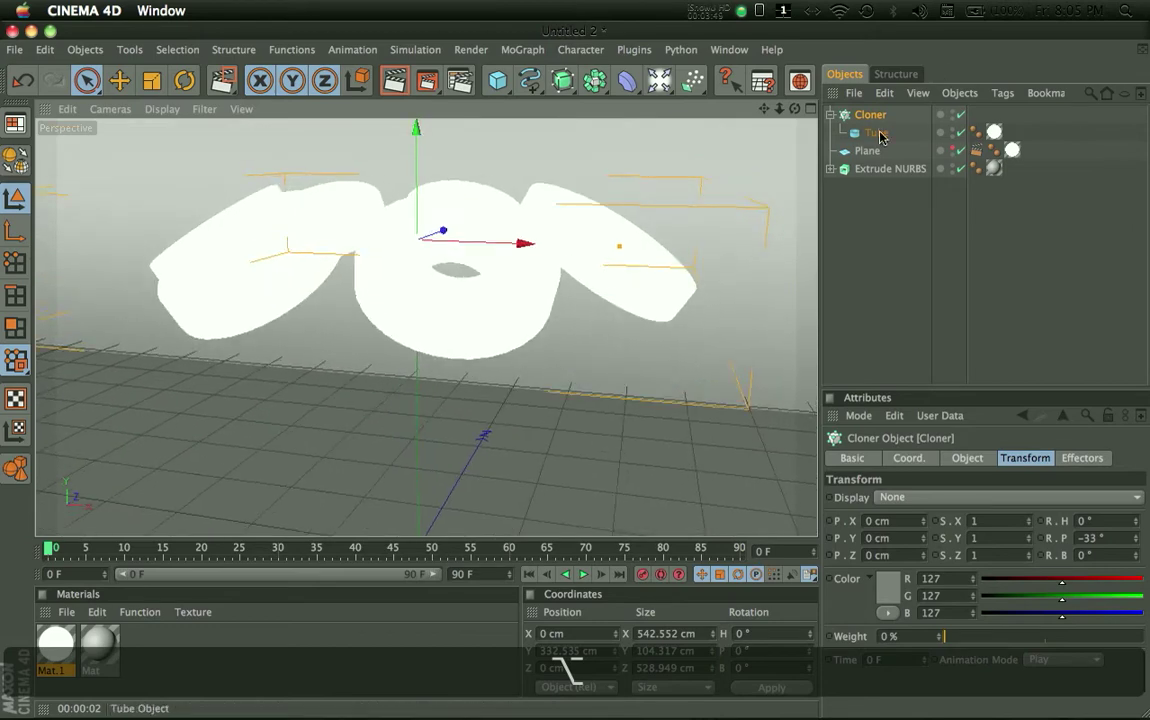
# - Add a Compositing tag to the Cloner with Seen by Camera disabled, and hide the Cloner in the editor view
pyautogui.click(836, 115)
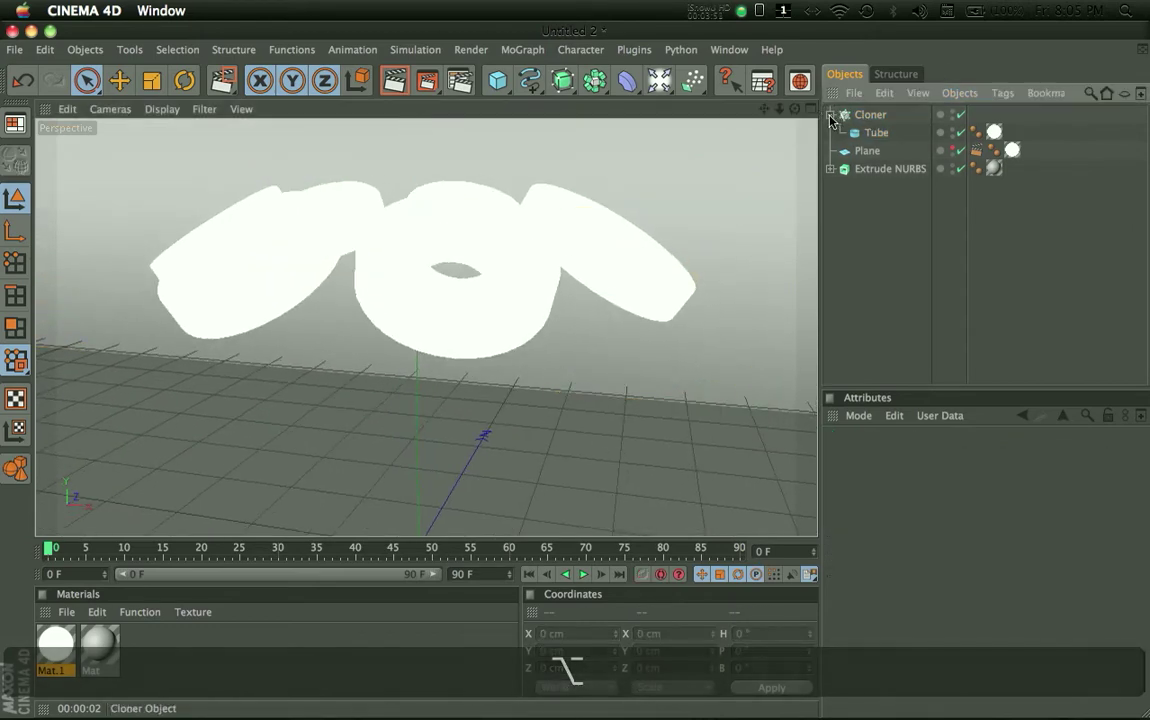
pyautogui.click(830, 114)
pyautogui.rightClick(873, 117)
pyautogui.moveTo(885, 118)
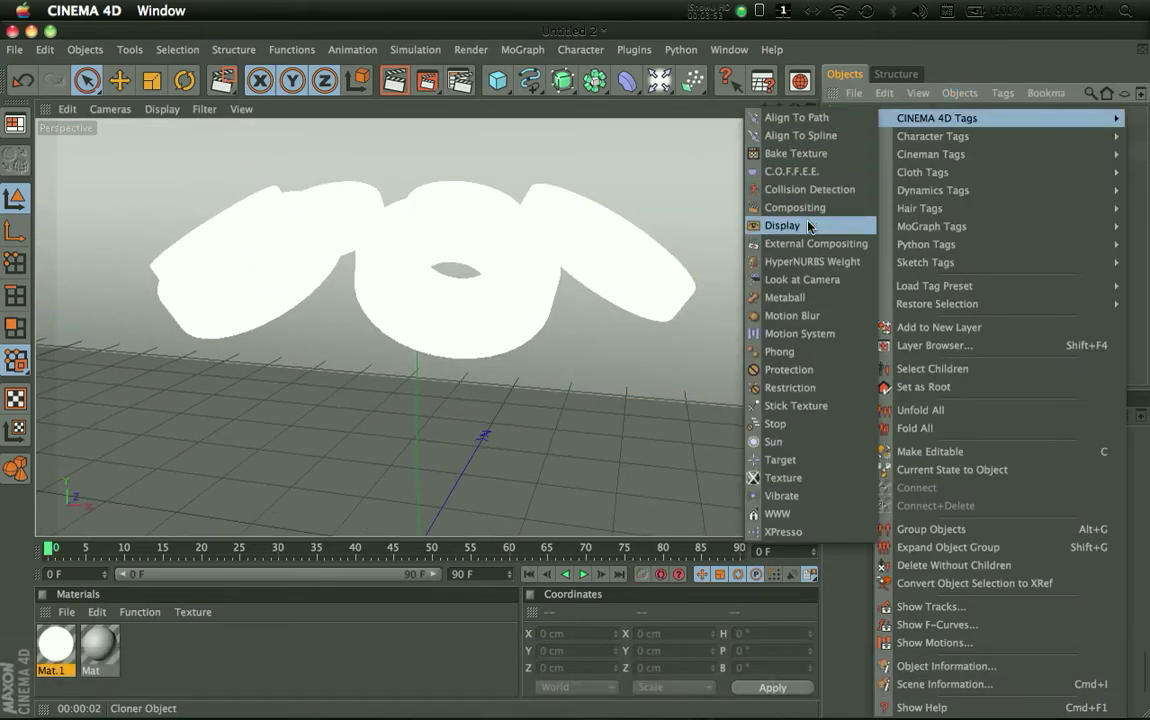
pyautogui.click(725, 202)
pyautogui.click(925, 555)
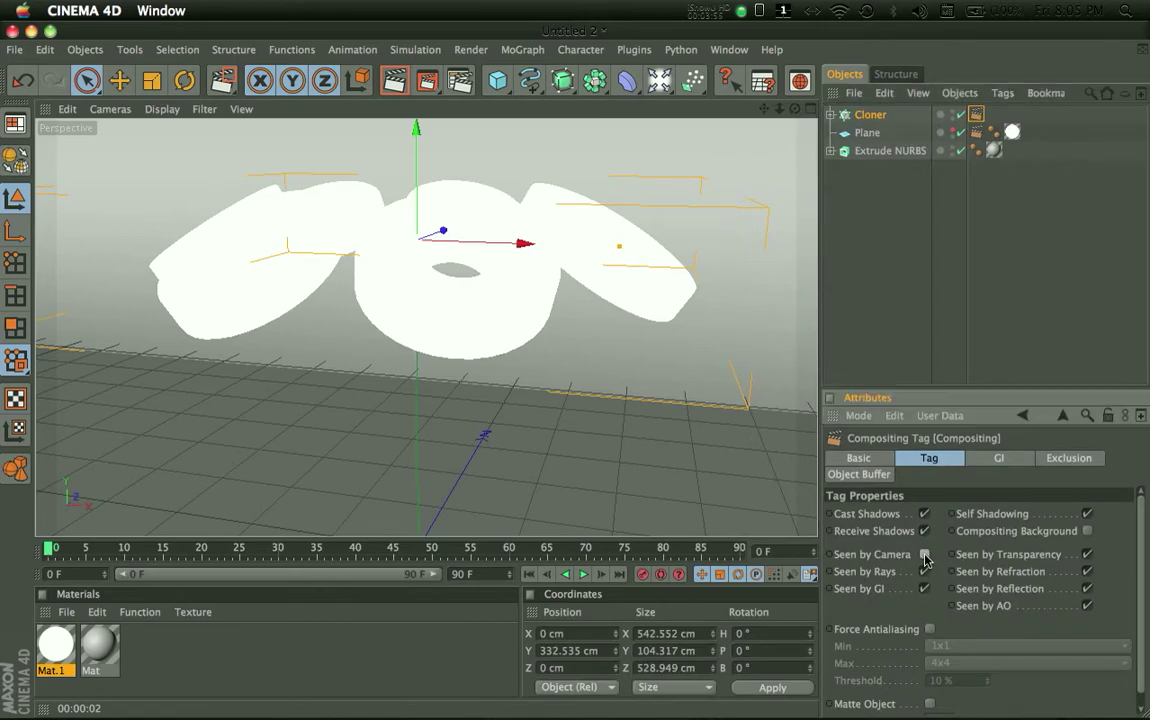
pyautogui.click(897, 242)
pyautogui.click(876, 118)
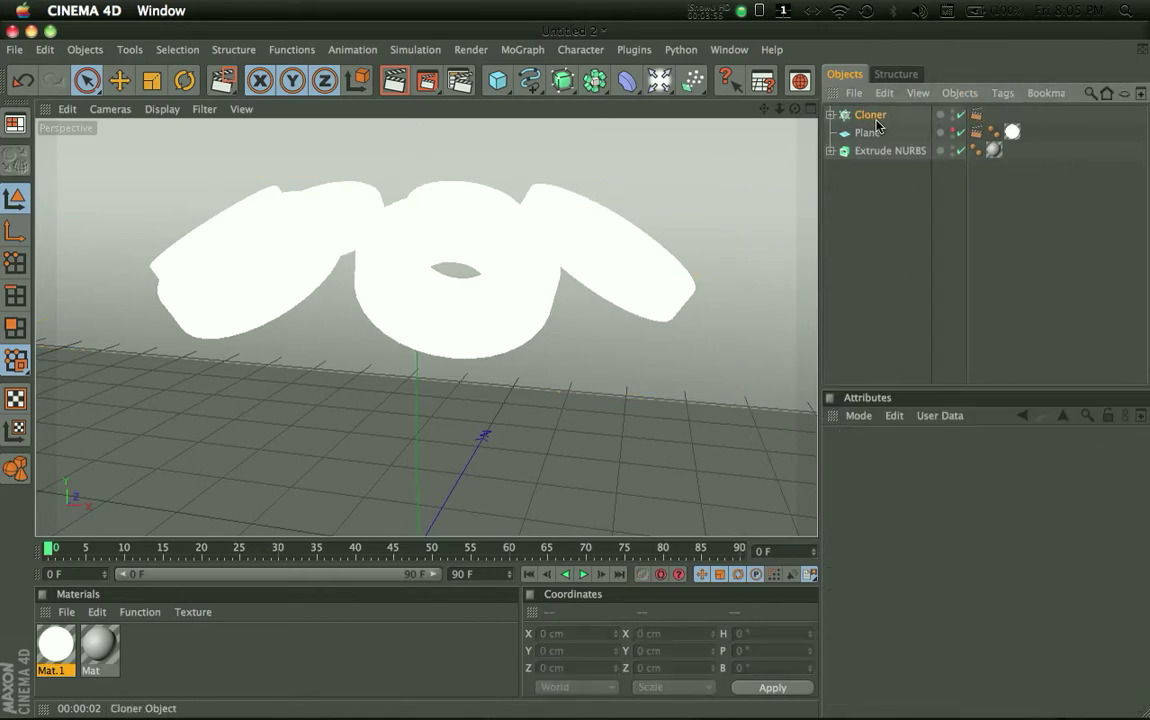
pyautogui.click(952, 112)
pyautogui.click(916, 185)
pyautogui.moveTo(575, 373)
pyautogui.keyDown('alt'); pyautogui.mouseDown()
pyautogui.moveTo(454, 300)
pyautogui.moveTo(575, 375)
pyautogui.moveTo(477, 341)
pyautogui.mouseUp(); pyautogui.keyUp('alt')
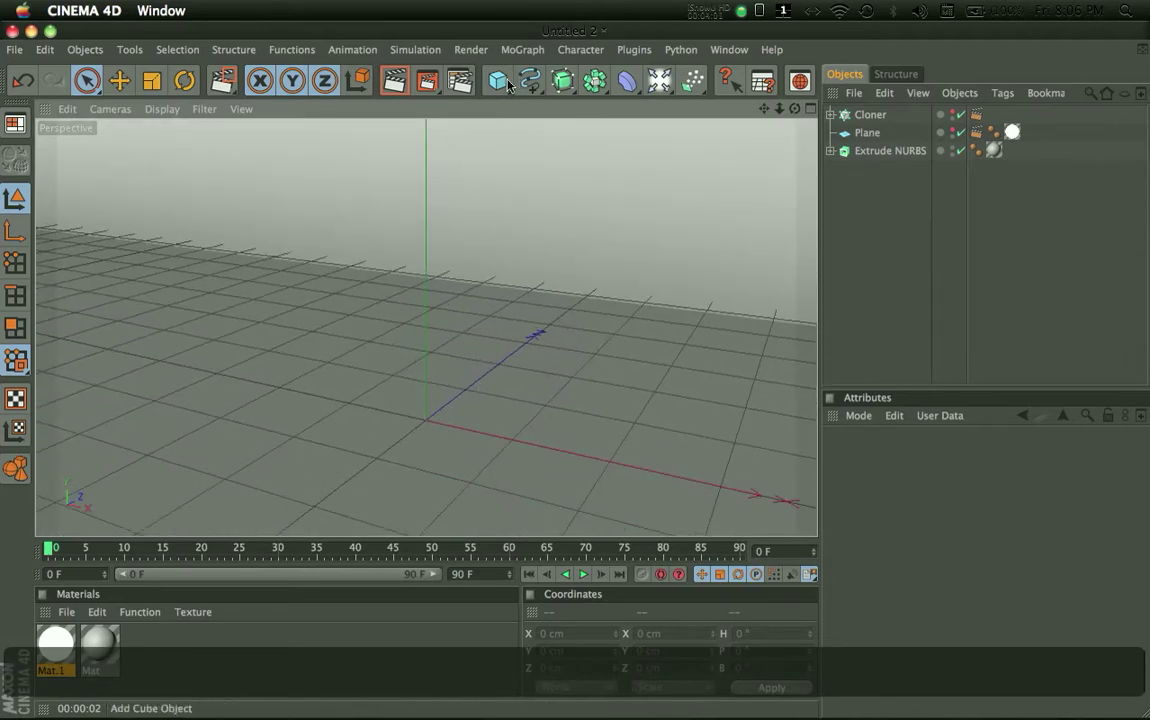
pyautogui.keyDown('alt'); pyautogui.moveTo(489, 147); pyautogui.dragTo(498, 259); pyautogui.keyUp('alt')
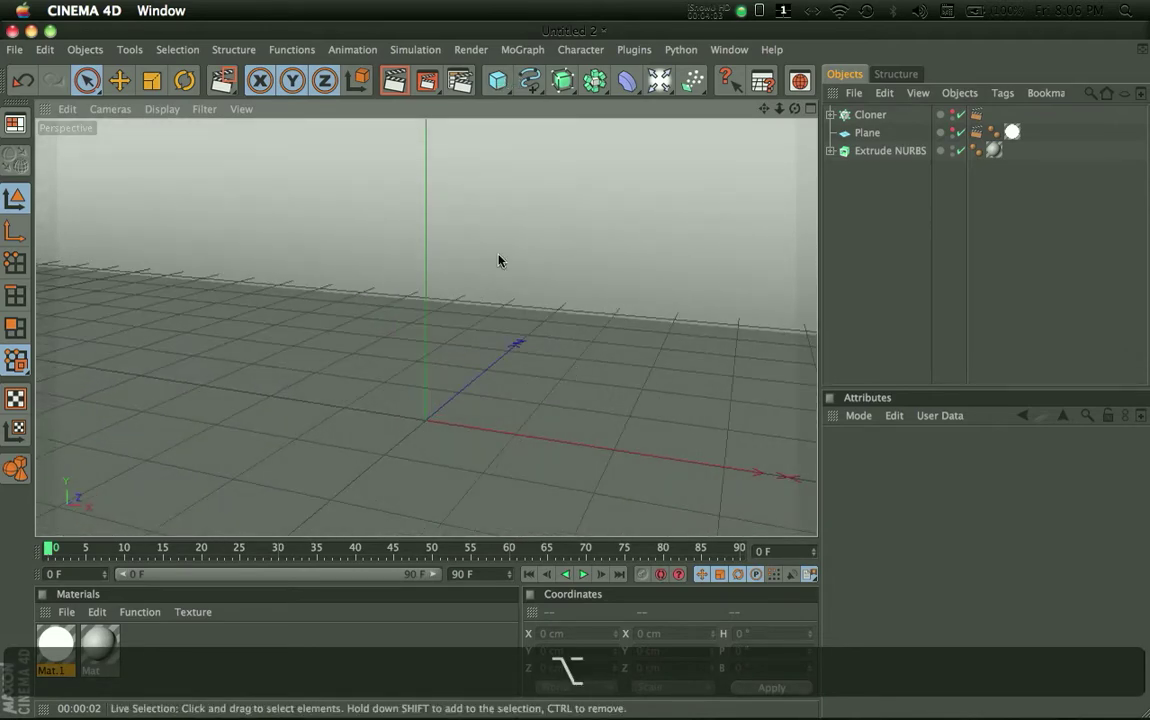
pyautogui.click(498, 82)
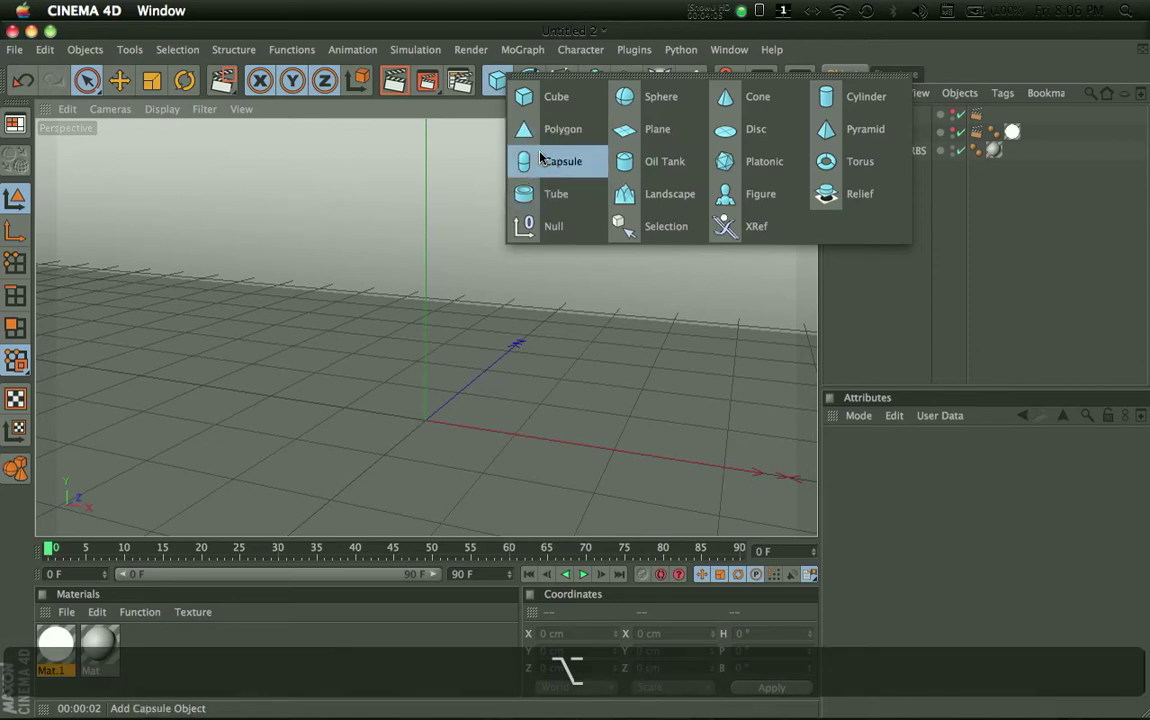
pyautogui.click(657, 150)
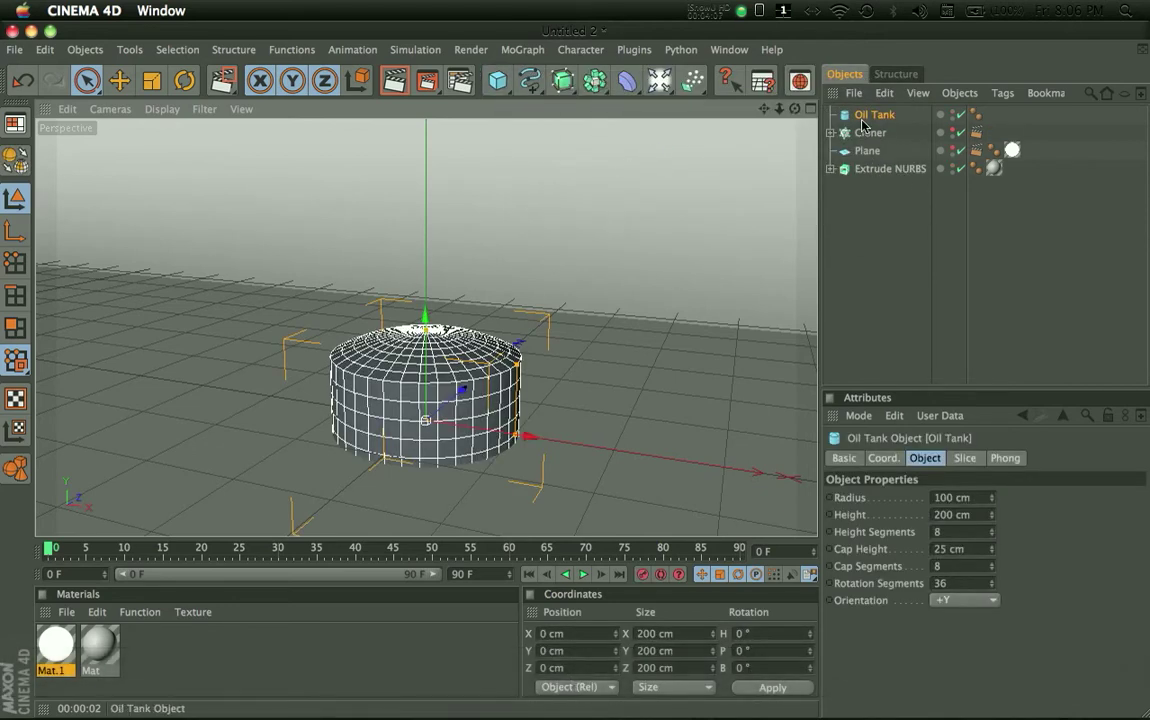
pyautogui.press('BackSpace')
# - Add a sphere at the scene's centre and raise it to Y 160 cm
pyautogui.click(496, 81)
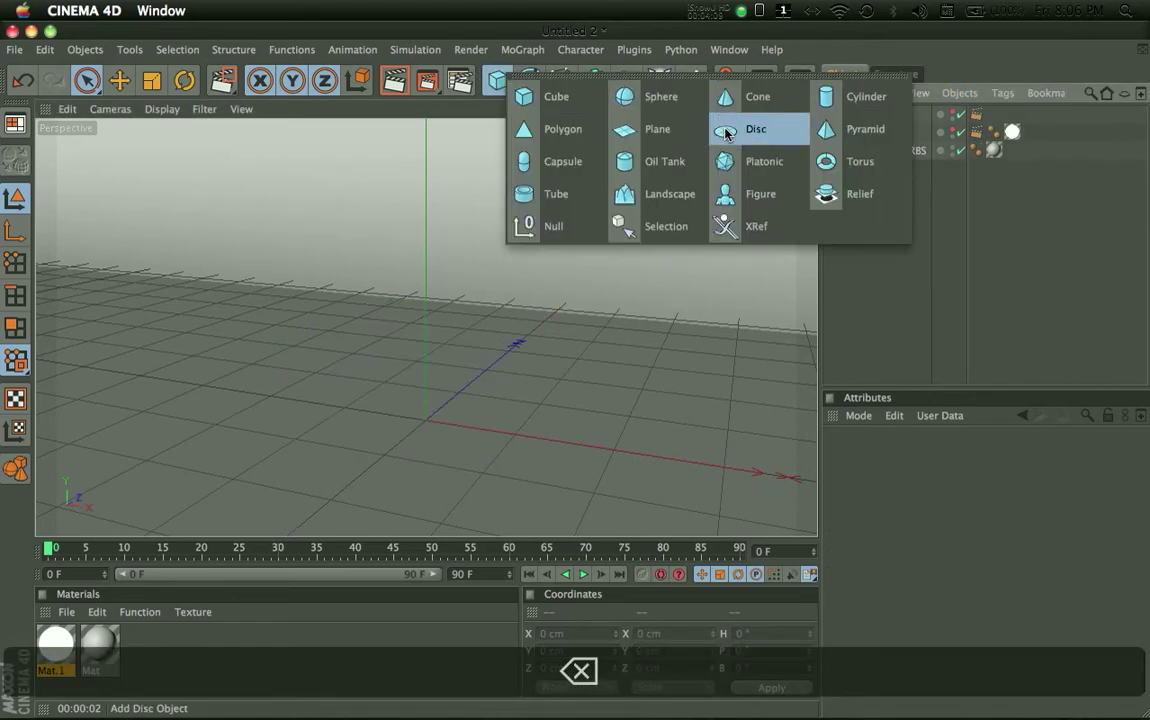
pyautogui.click(637, 103)
pyautogui.keyDown('shift'); pyautogui.moveTo(426, 325); pyautogui.dragTo(426, 164); pyautogui.keyUp('shift')
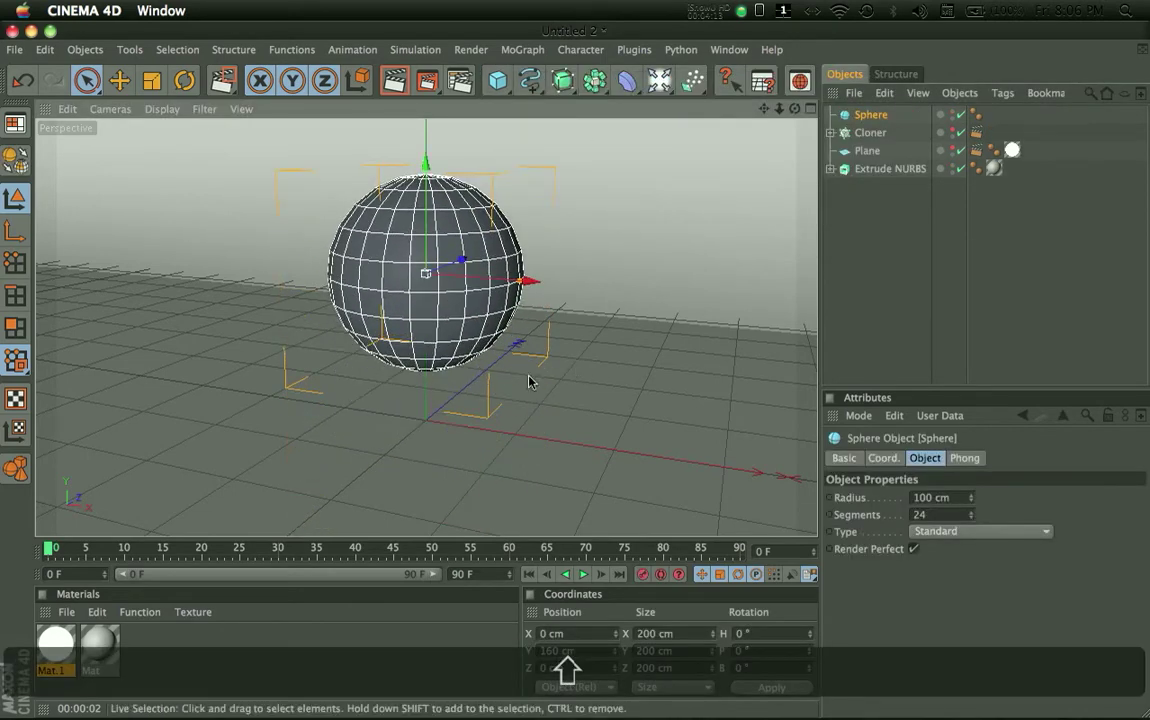
# - Render a region around the sphere to check how the scene lights it
pyautogui.keyDown('alt'); pyautogui.moveTo(576, 368); pyautogui.dragTo(594, 412, button='middle'); pyautogui.keyUp('alt')
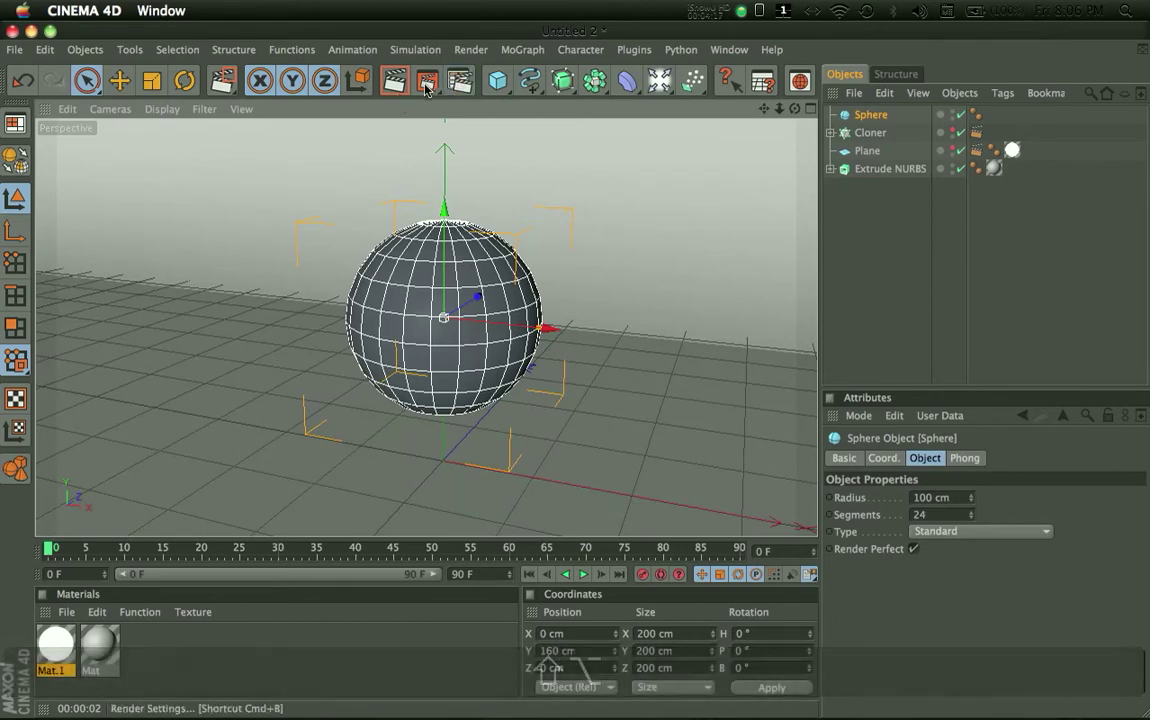
pyautogui.moveTo(436, 85); pyautogui.dragTo(460, 97)
pyautogui.moveTo(303, 188); pyautogui.dragTo(592, 445)
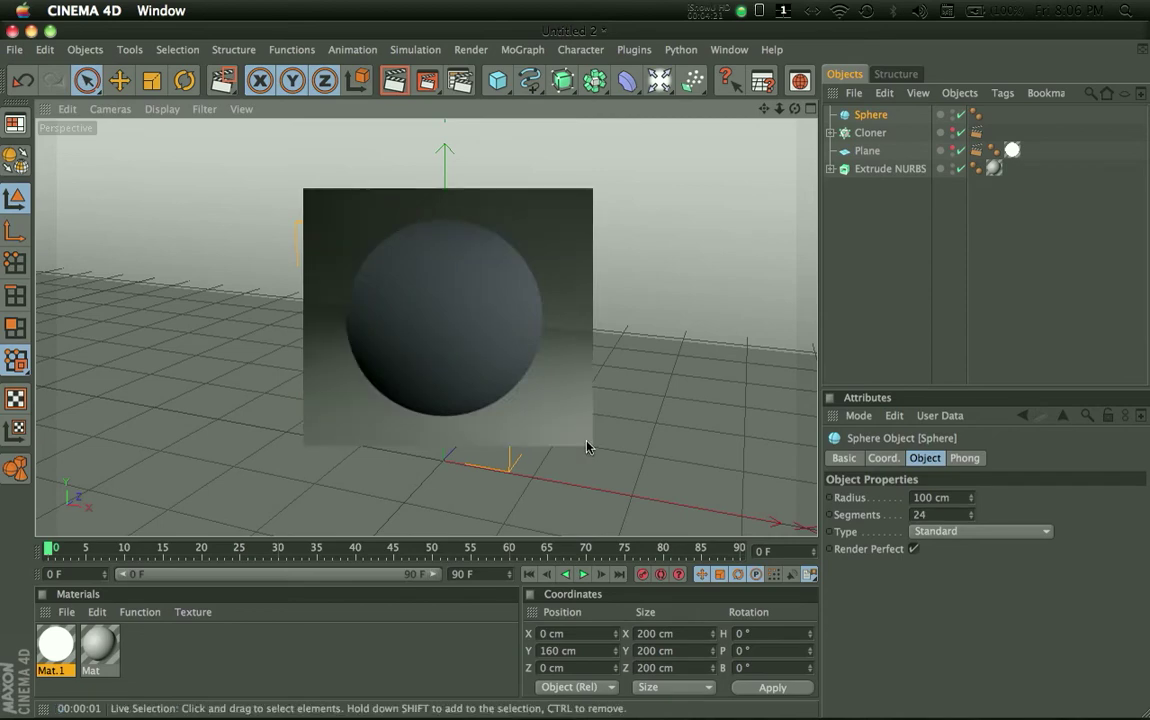
# - Create a new material with Reflection enabled at 49% brightness
pyautogui.doubleClick(216, 648)
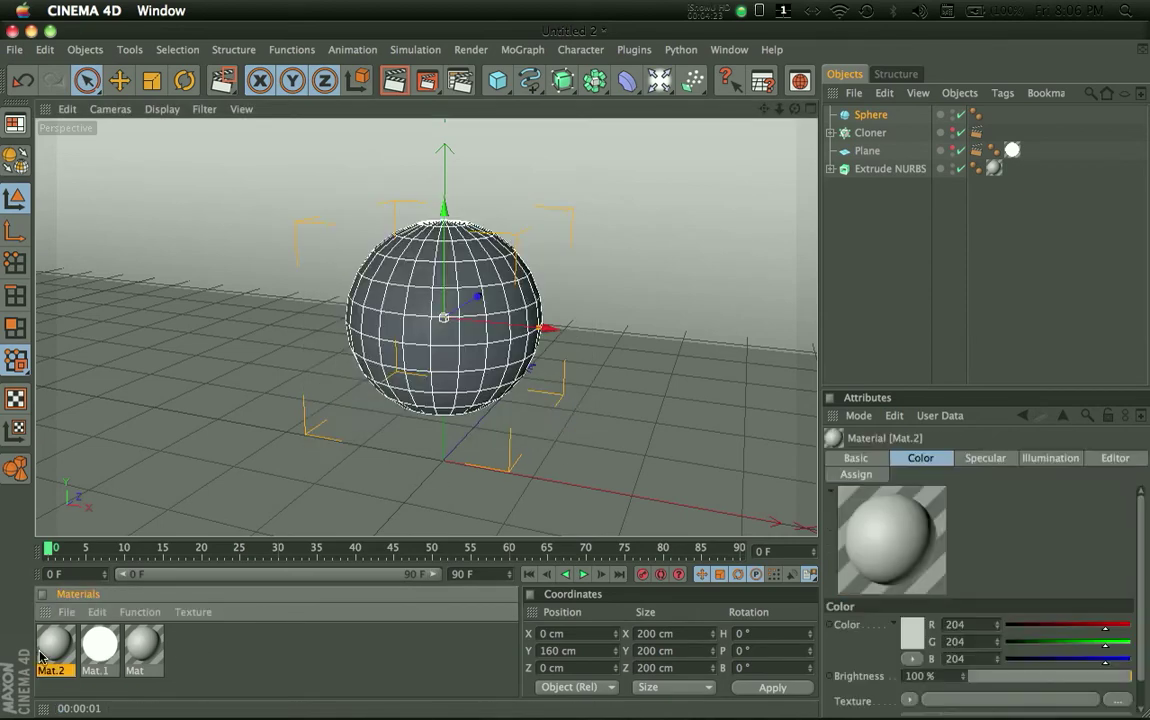
pyautogui.doubleClick(60, 645)
pyautogui.click(357, 382)
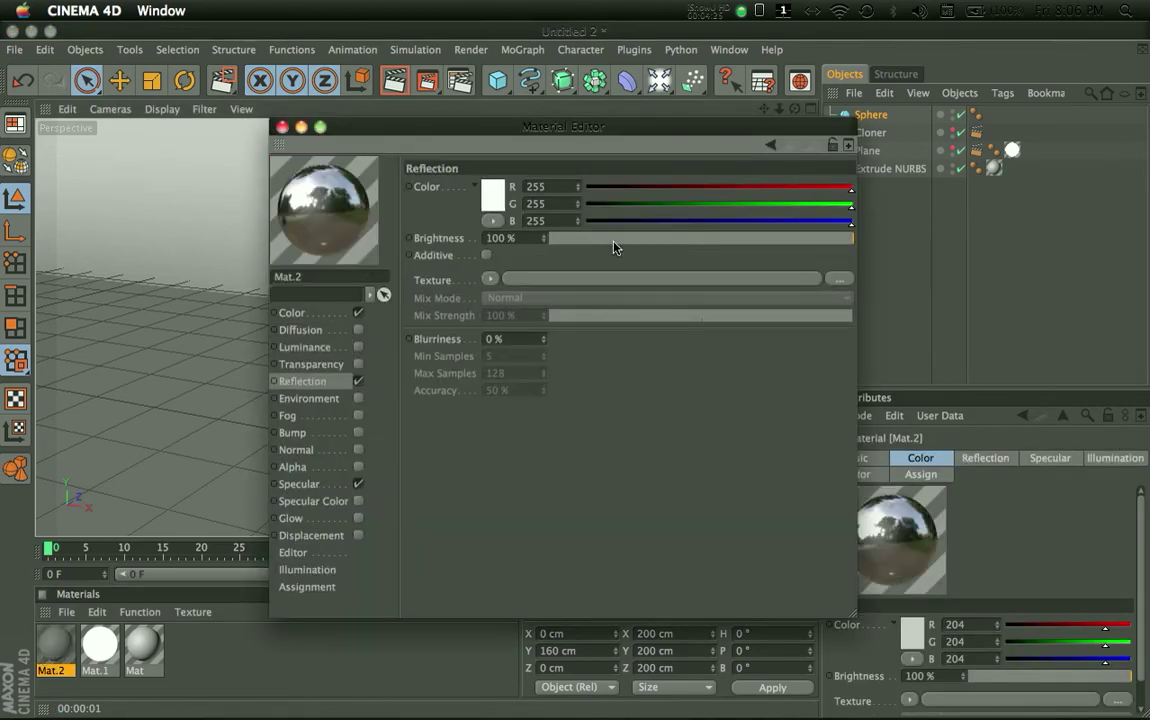
pyautogui.moveTo(613, 238); pyautogui.dragTo(699, 238)
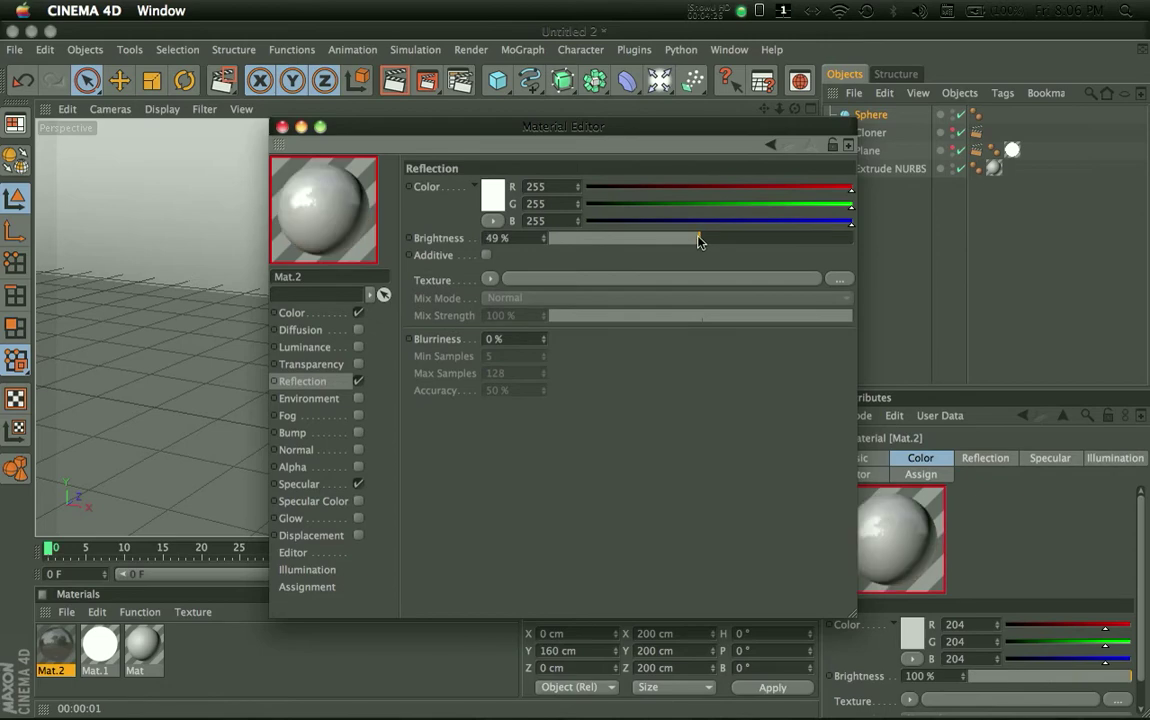
pyautogui.click(282, 126)
# - Apply the reflective material to the sphere and render the view to check its reflections
pyautogui.moveTo(413, 354); pyautogui.dragTo(415, 358)
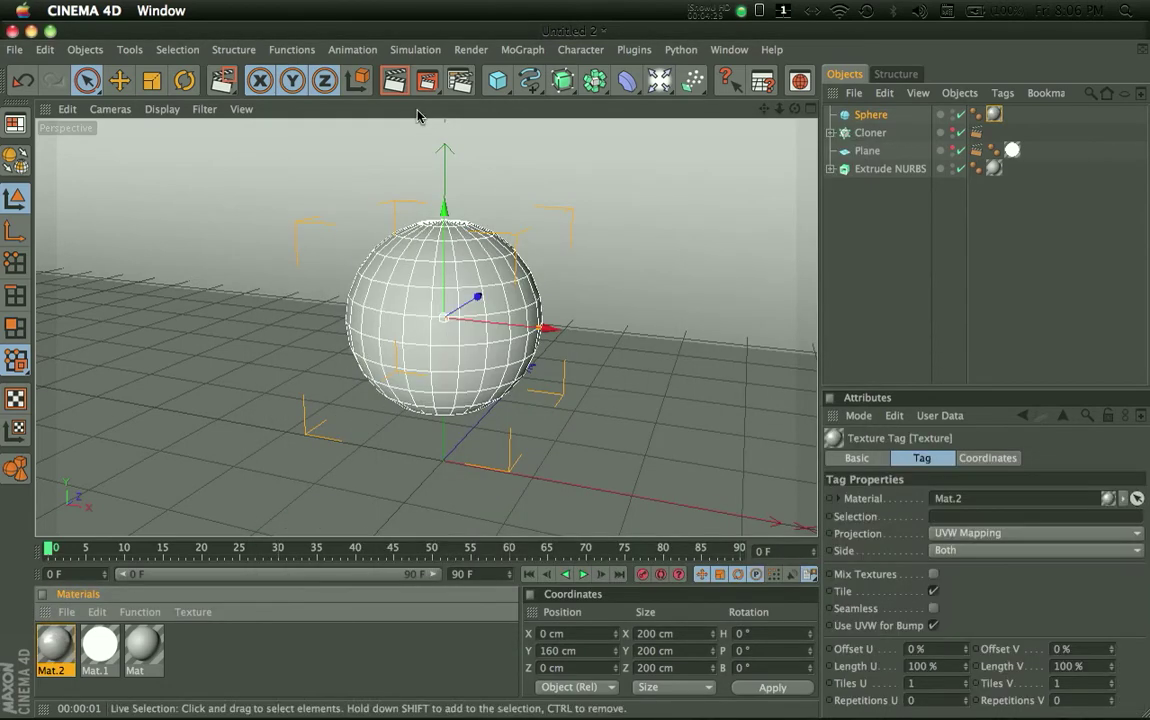
pyautogui.click(396, 80)
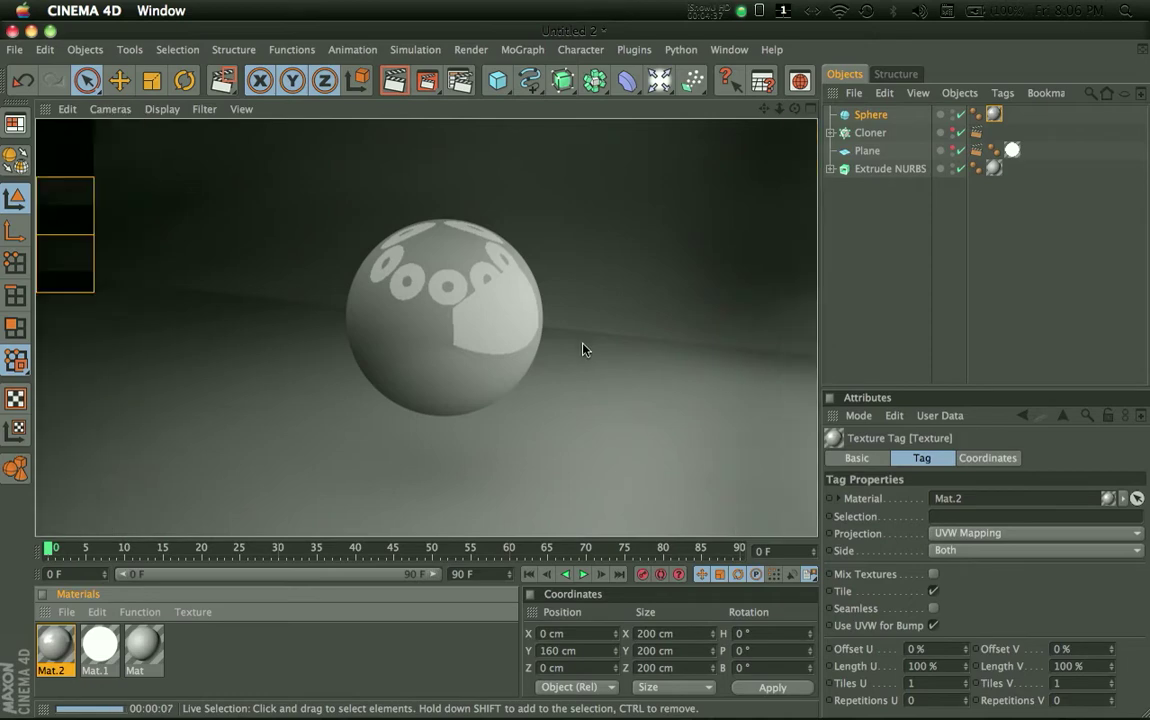
pyautogui.keyDown('alt'); pyautogui.moveTo(601, 365); pyautogui.dragTo(570, 371); pyautogui.keyUp('alt')
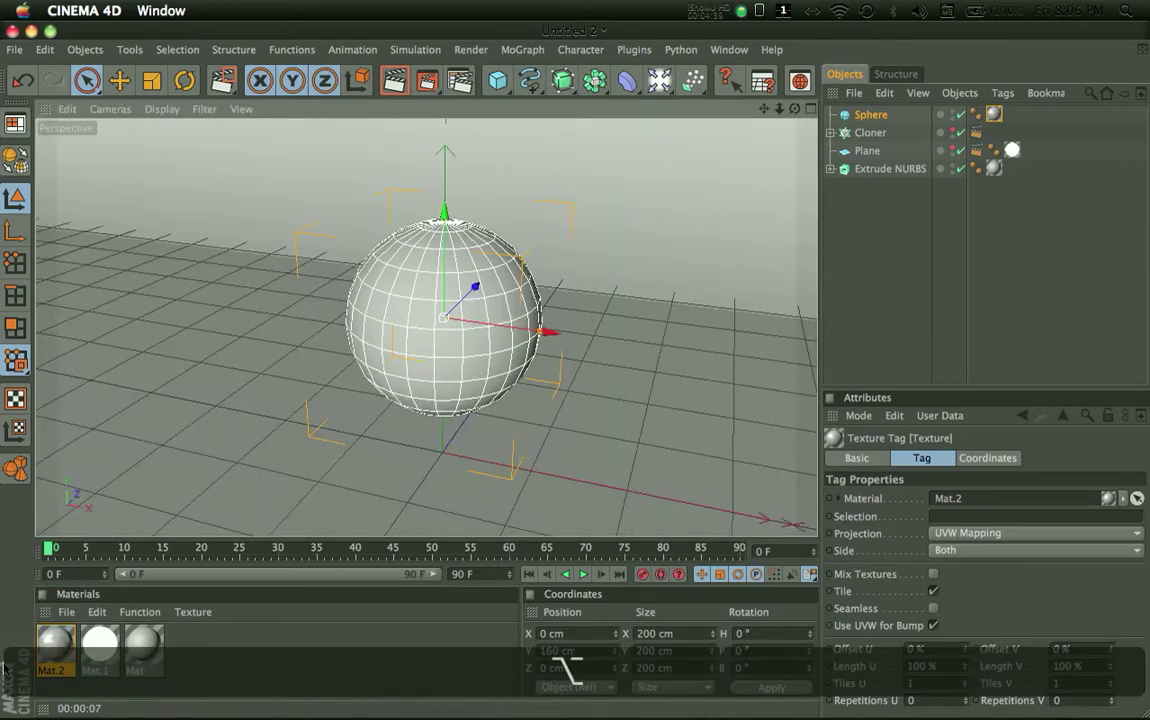
# - Disable Reflection in the sphere's material Mat.2 and set its colour to dark brown, RGB 93, 65, 55
pyautogui.doubleClick(55, 645)
pyautogui.click(358, 382)
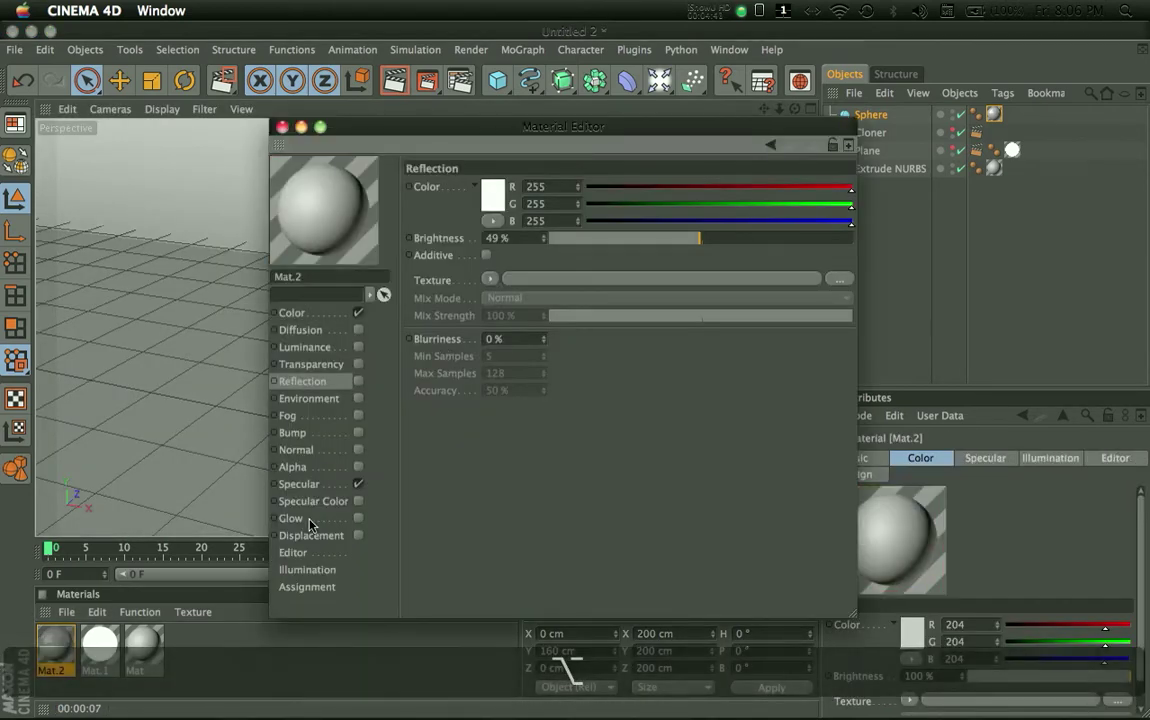
pyautogui.click(292, 312)
pyautogui.click(492, 193)
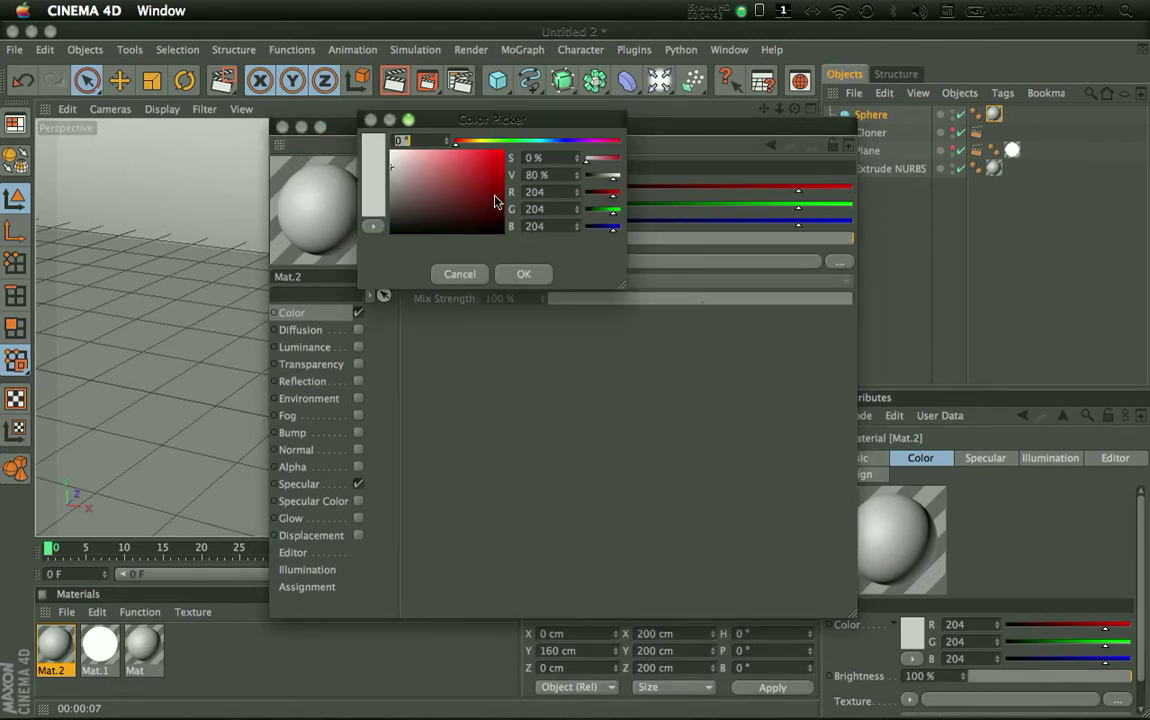
pyautogui.click(485, 141)
pyautogui.click(418, 193)
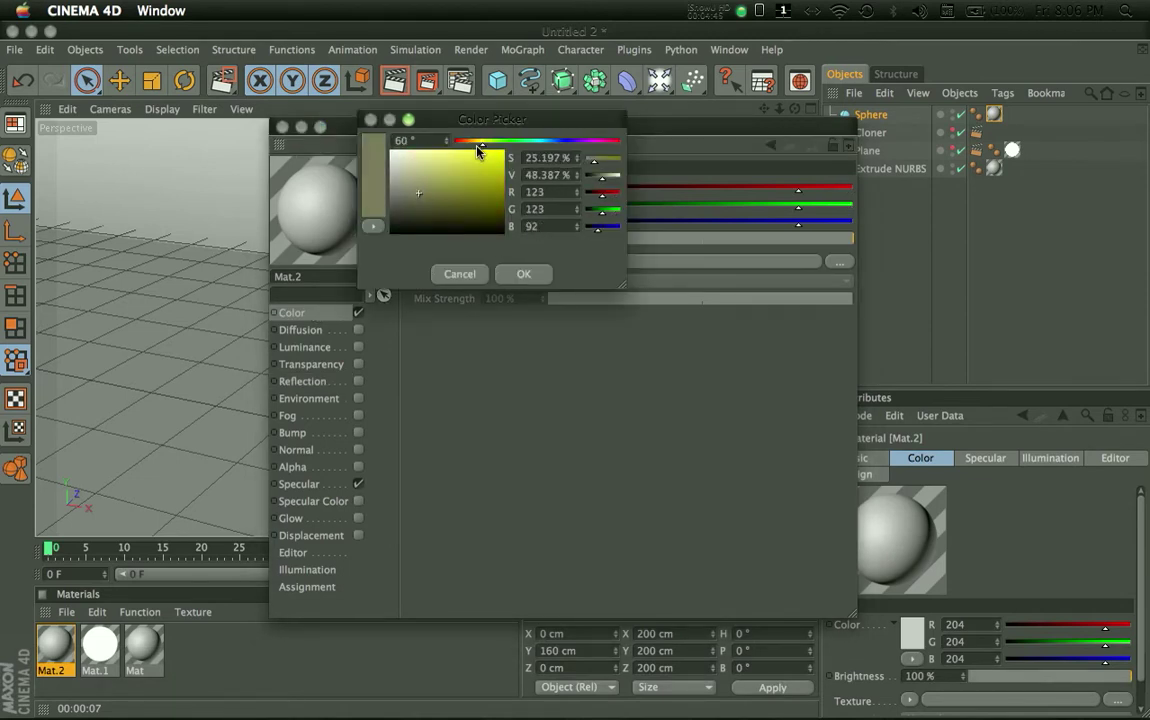
pyautogui.moveTo(459, 148); pyautogui.dragTo(463, 142)
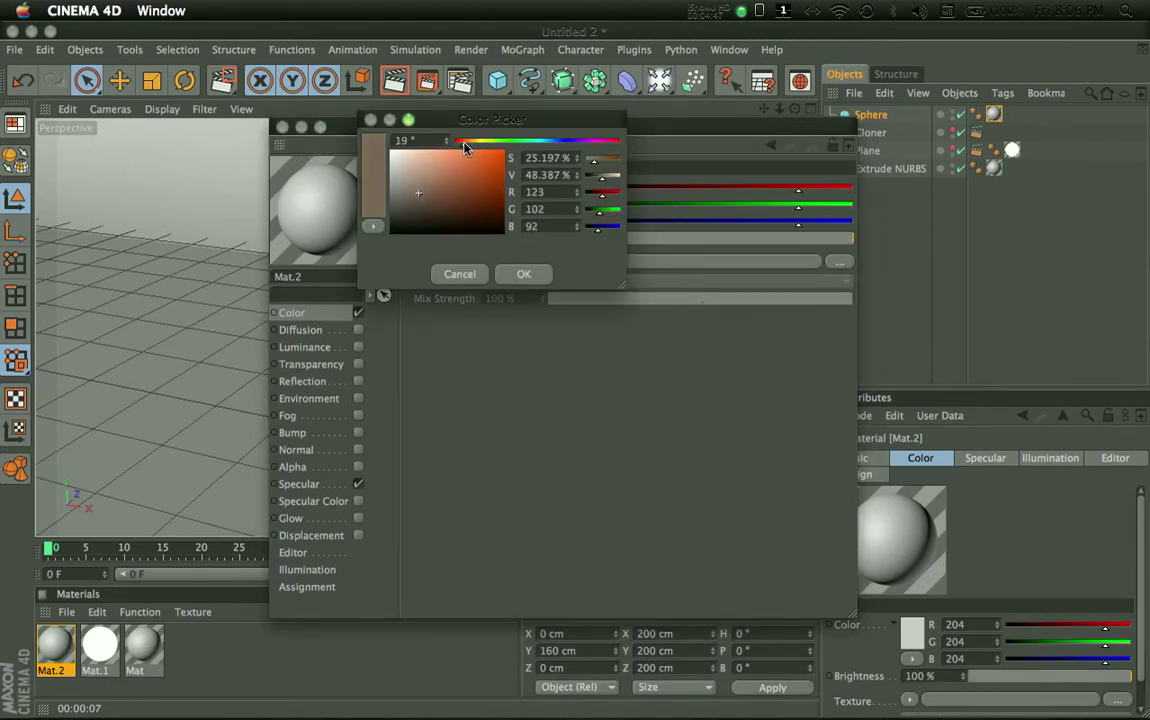
pyautogui.click(424, 203)
pyautogui.moveTo(424, 203); pyautogui.dragTo(438, 207)
pyautogui.click(523, 273)
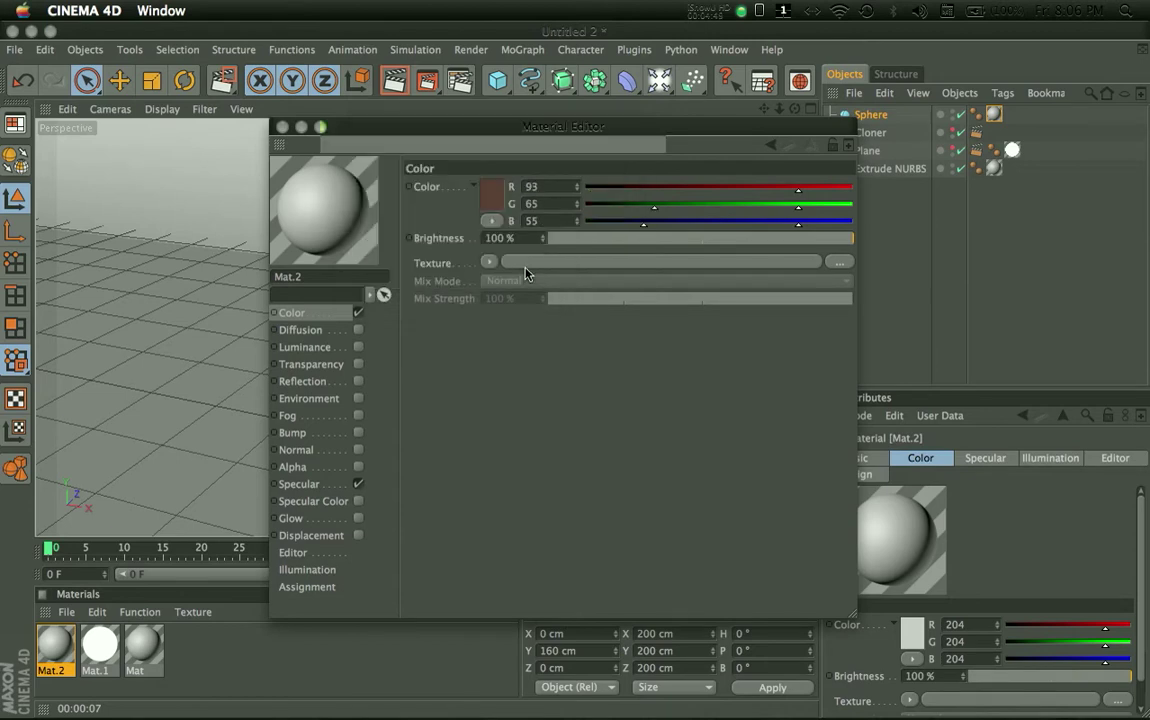
# - Set Mat.2's colour to a lighter brown, RGB 117, 72, 54, and its specular mode to Colored
pyautogui.click(494, 195)
pyautogui.click(452, 188)
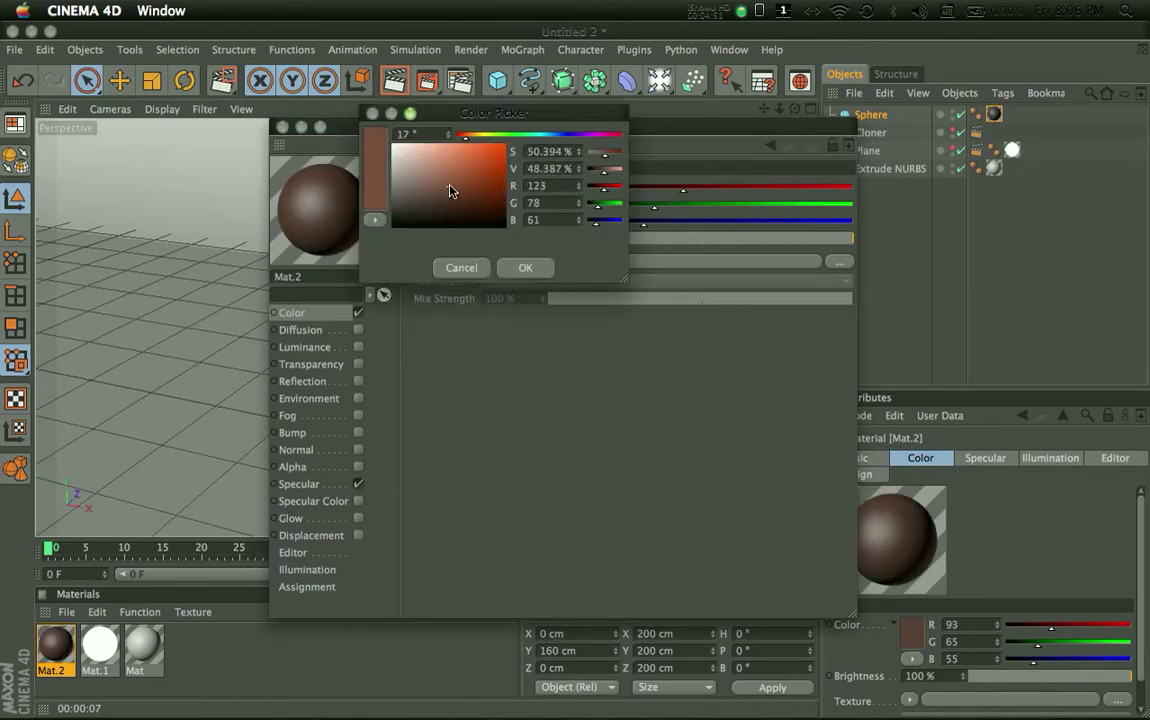
pyautogui.click(522, 270)
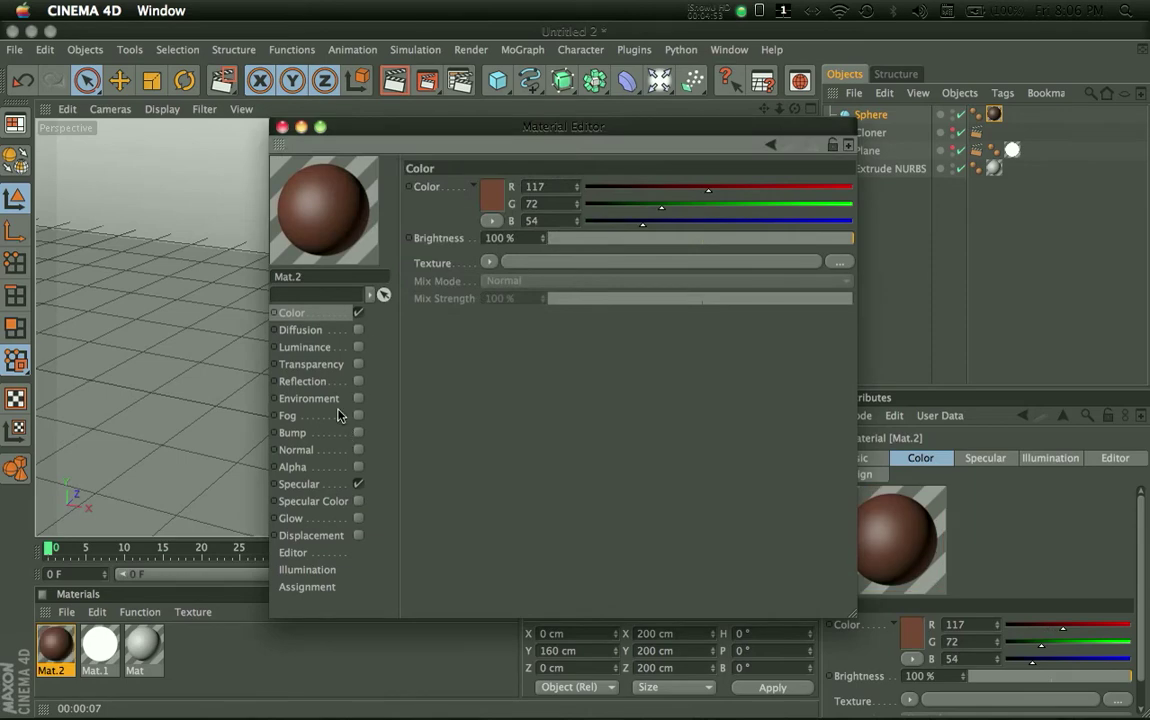
pyautogui.click(300, 484)
pyautogui.click(517, 246)
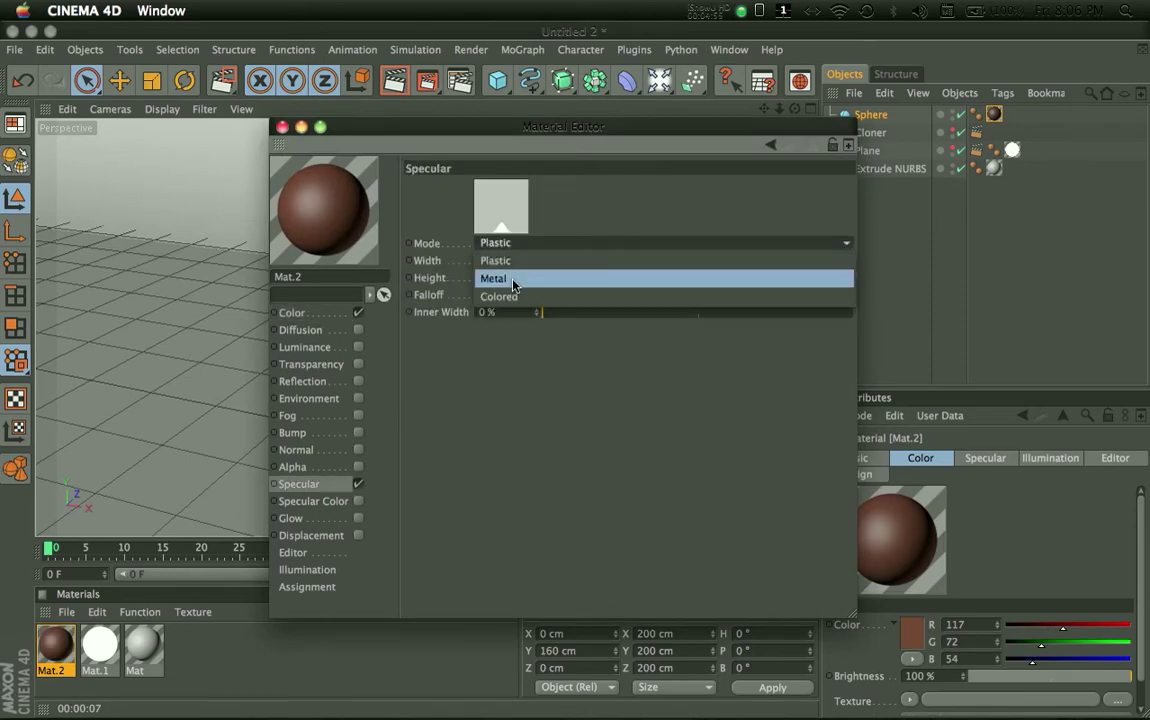
pyautogui.click(513, 295)
pyautogui.click(282, 127)
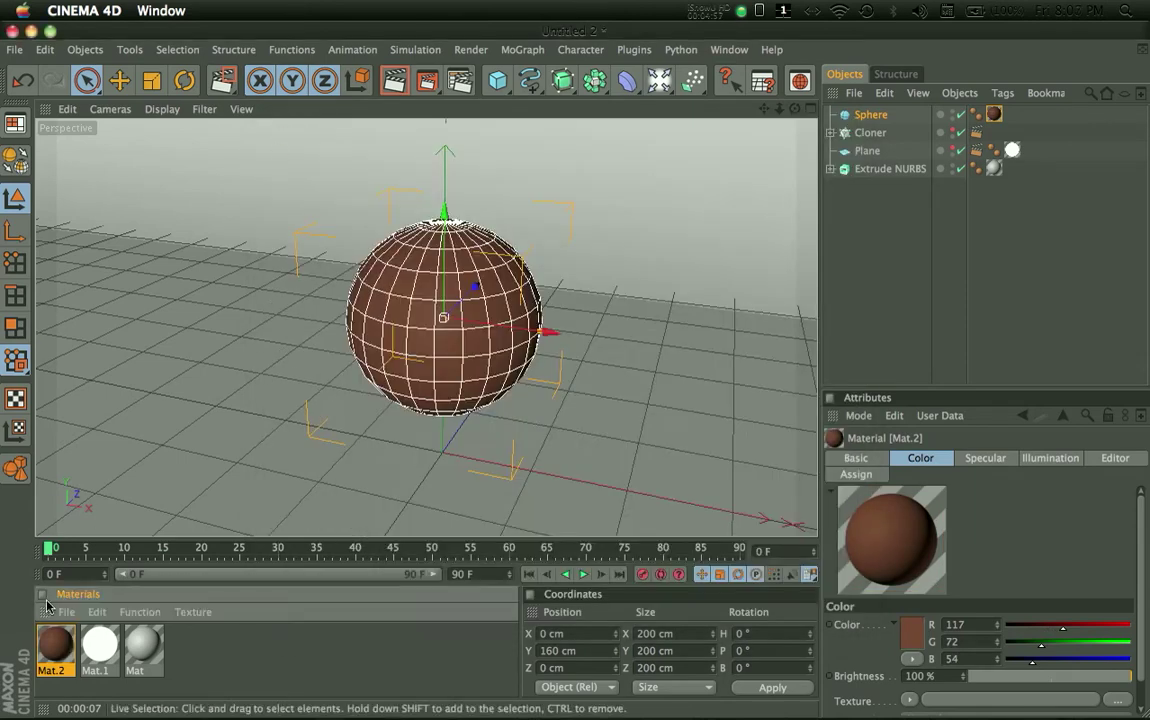
# - Render the view and a region around the sphere to check the brown material
pyautogui.click(387, 85)
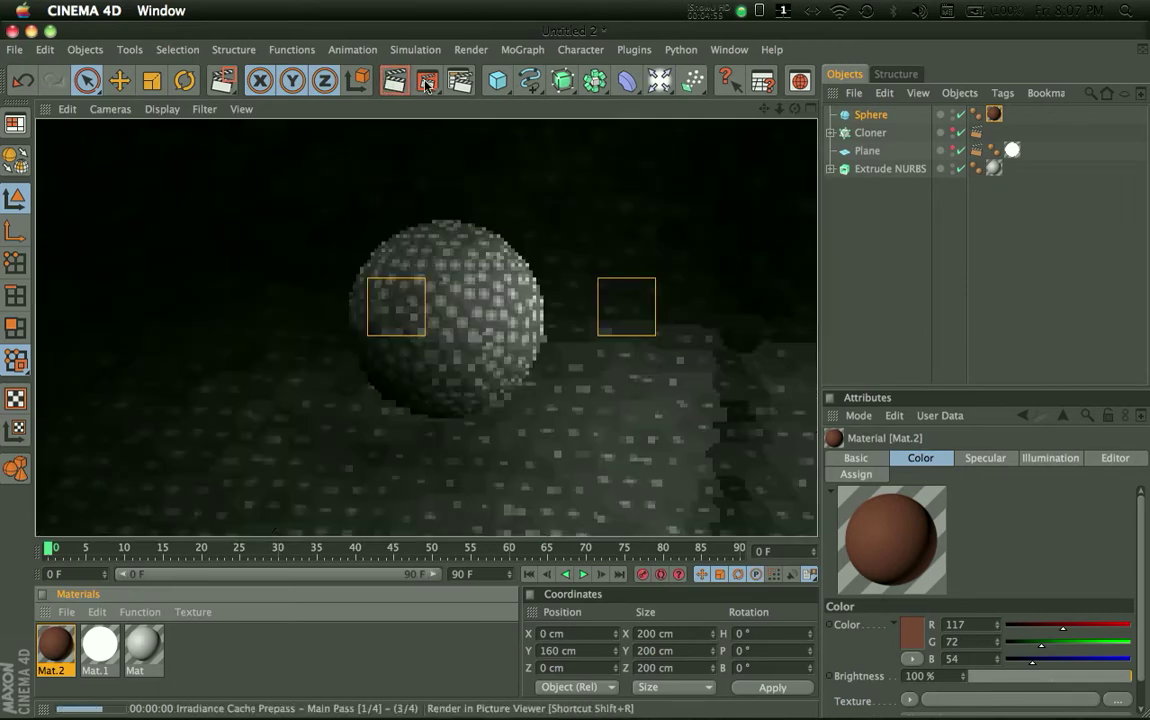
pyautogui.moveTo(387, 85); pyautogui.dragTo(495, 95)
pyautogui.moveTo(307, 179); pyautogui.dragTo(628, 443)
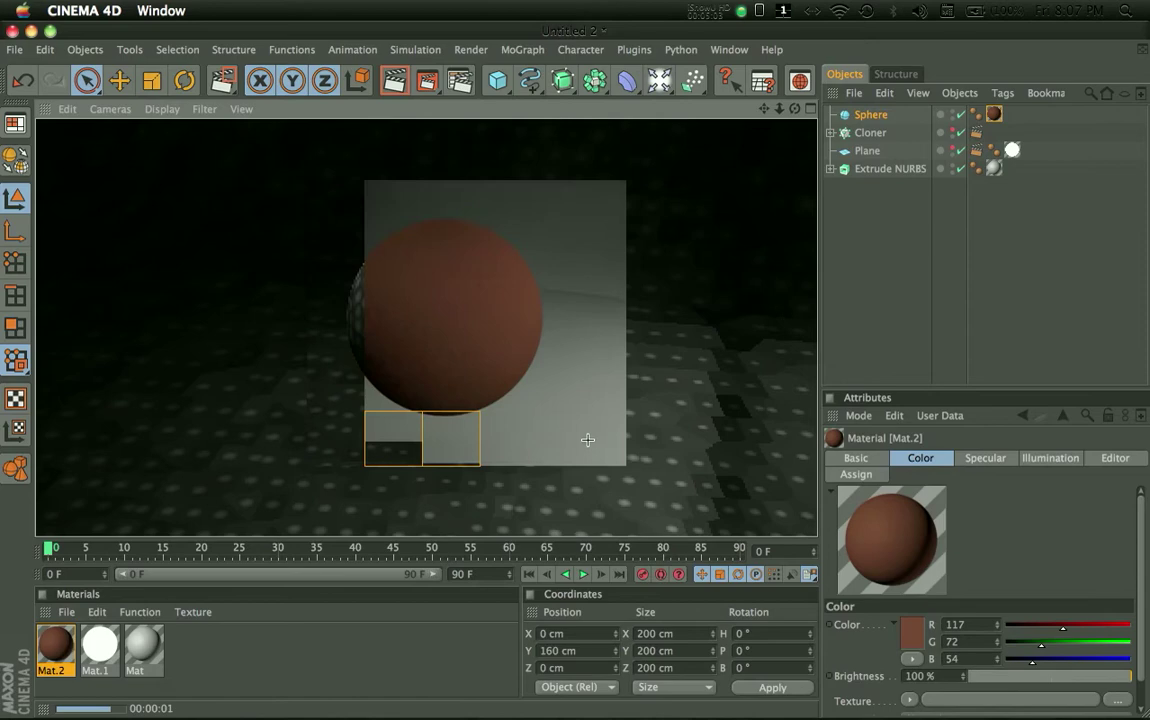
# - Enable Displacement on Mat.2 with the image 2.gif from the Desktop as its texture, at 42% strength
pyautogui.doubleClick(56, 645)
pyautogui.click(300, 466)
pyautogui.click(307, 451)
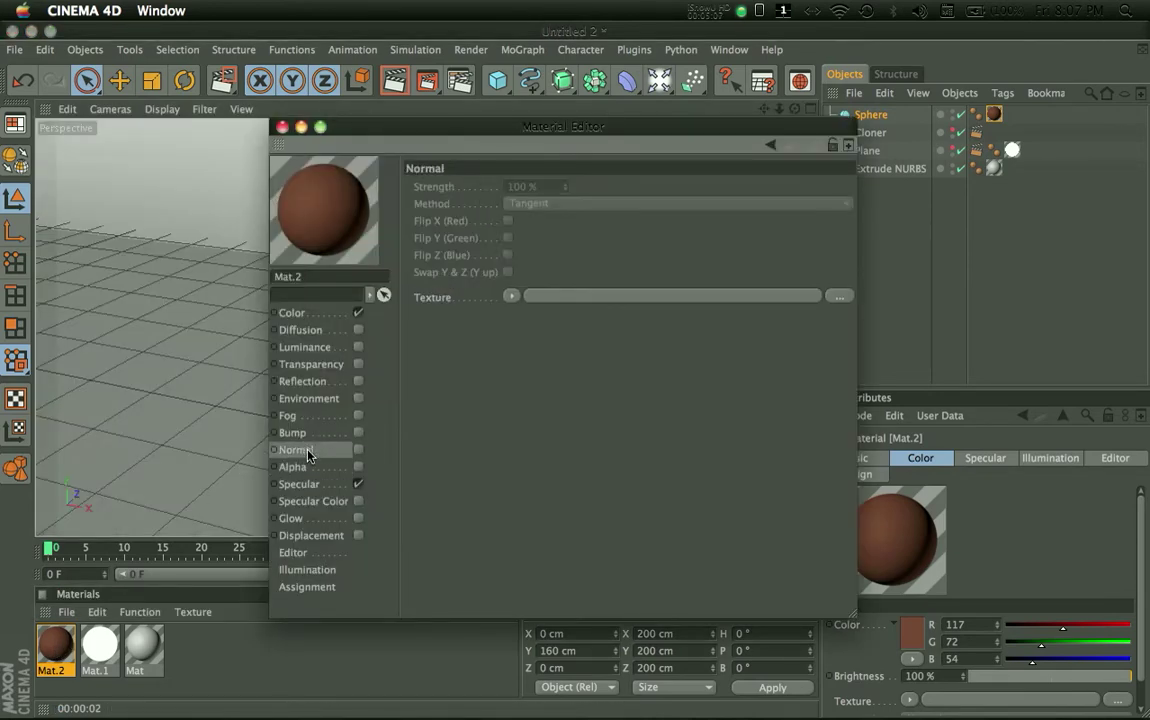
pyautogui.click(300, 433)
pyautogui.click(295, 415)
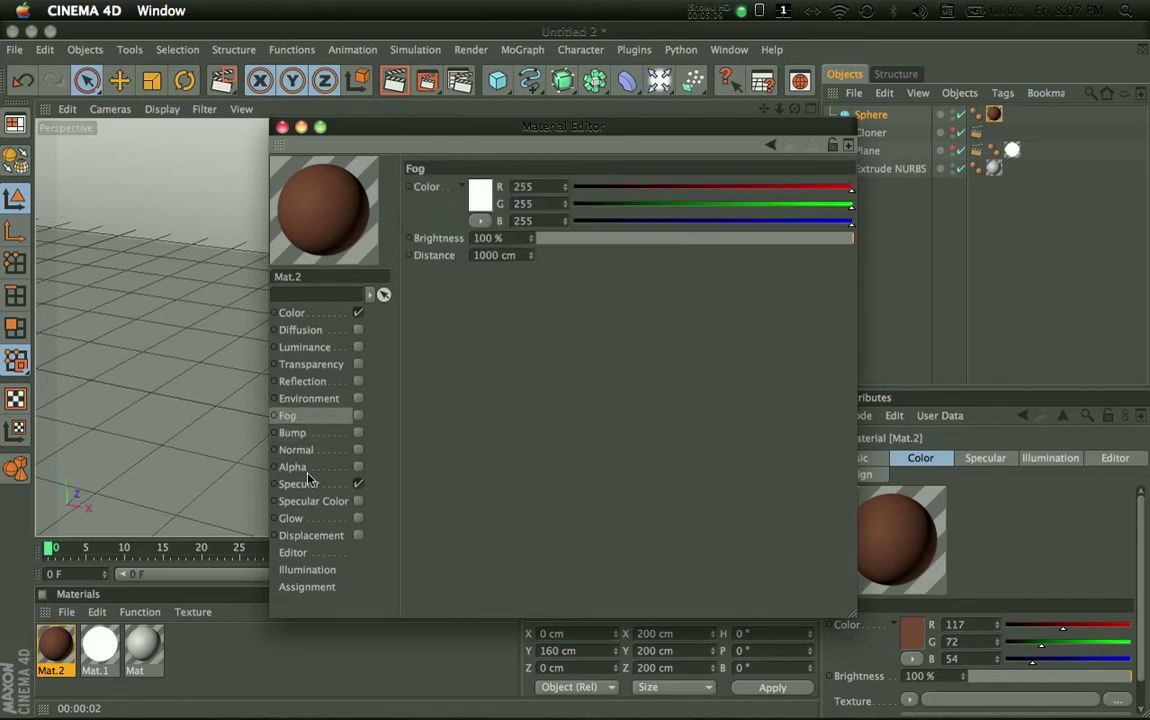
pyautogui.click(291, 535)
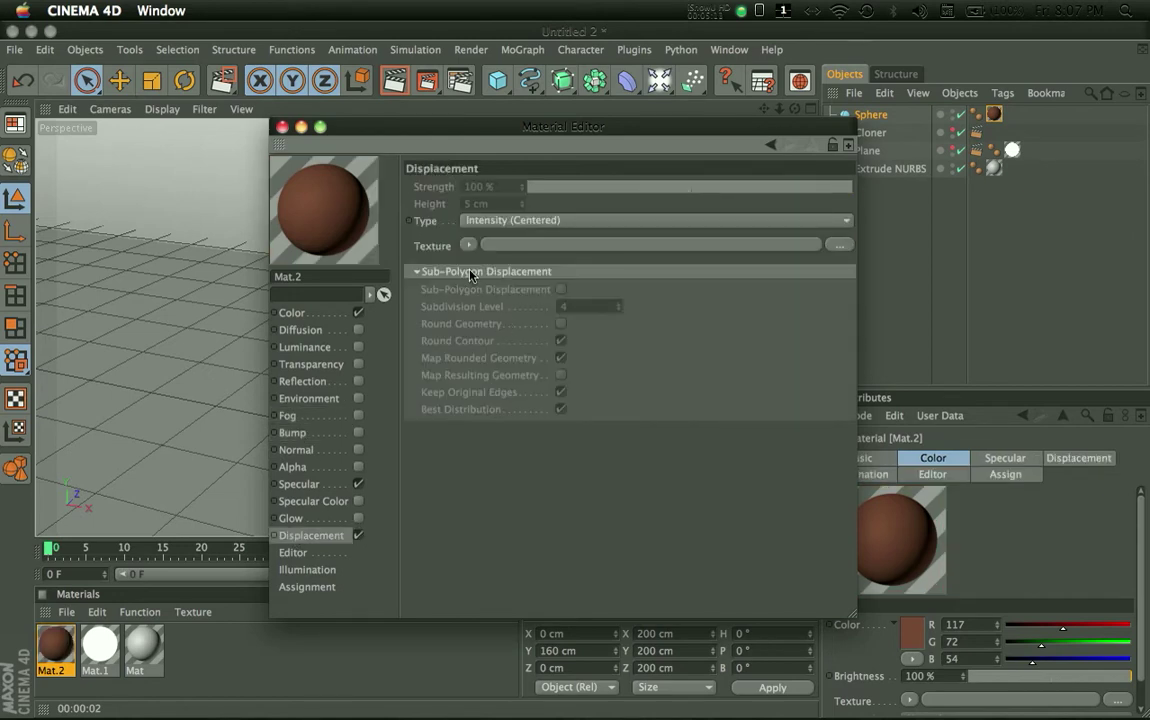
pyautogui.click(838, 248)
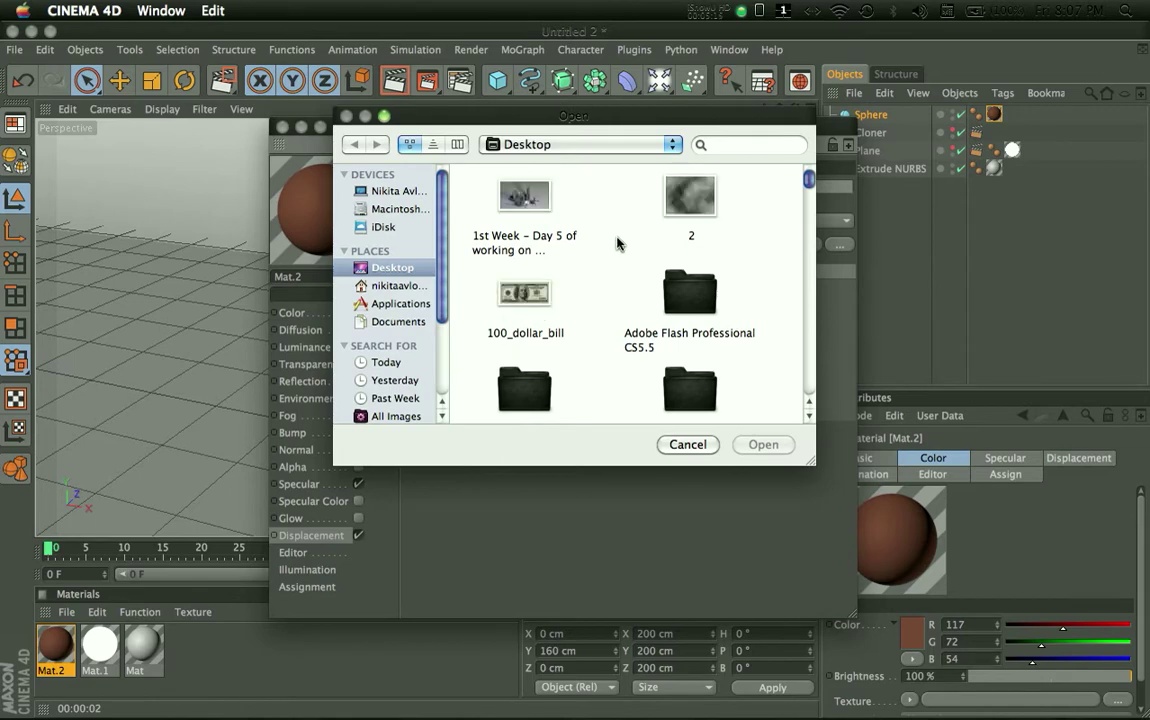
pyautogui.click(690, 200)
pyautogui.click(758, 442)
pyautogui.click(678, 278)
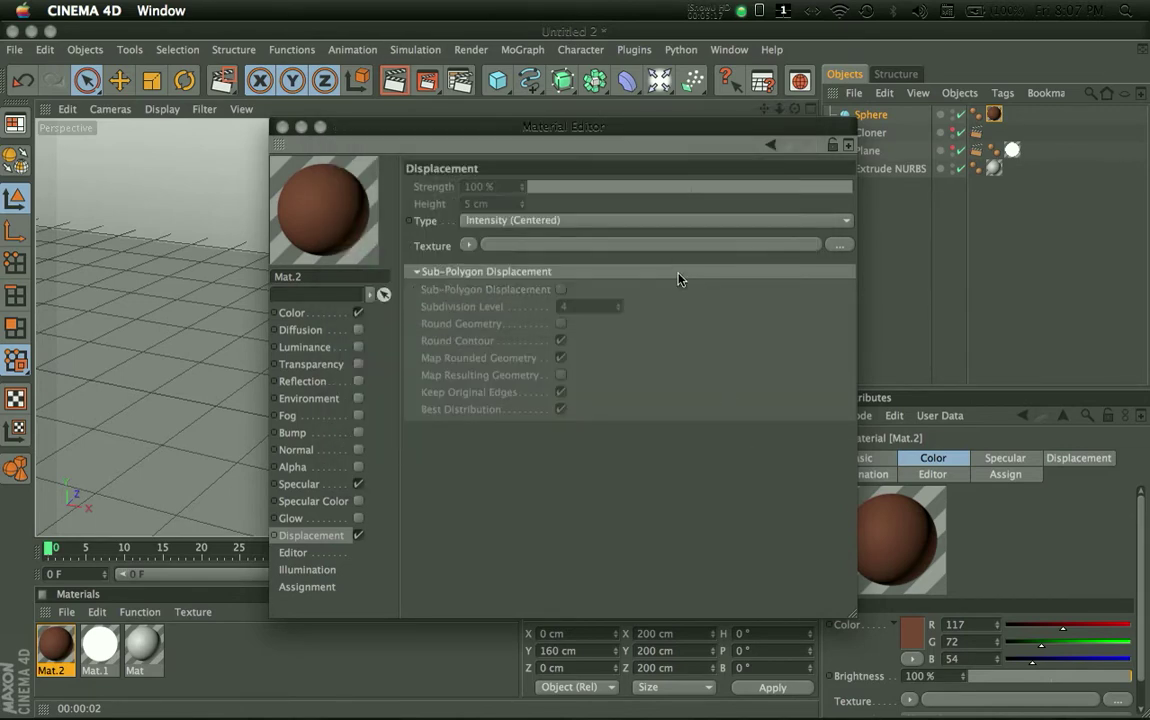
pyautogui.moveTo(673, 187); pyautogui.dragTo(757, 188)
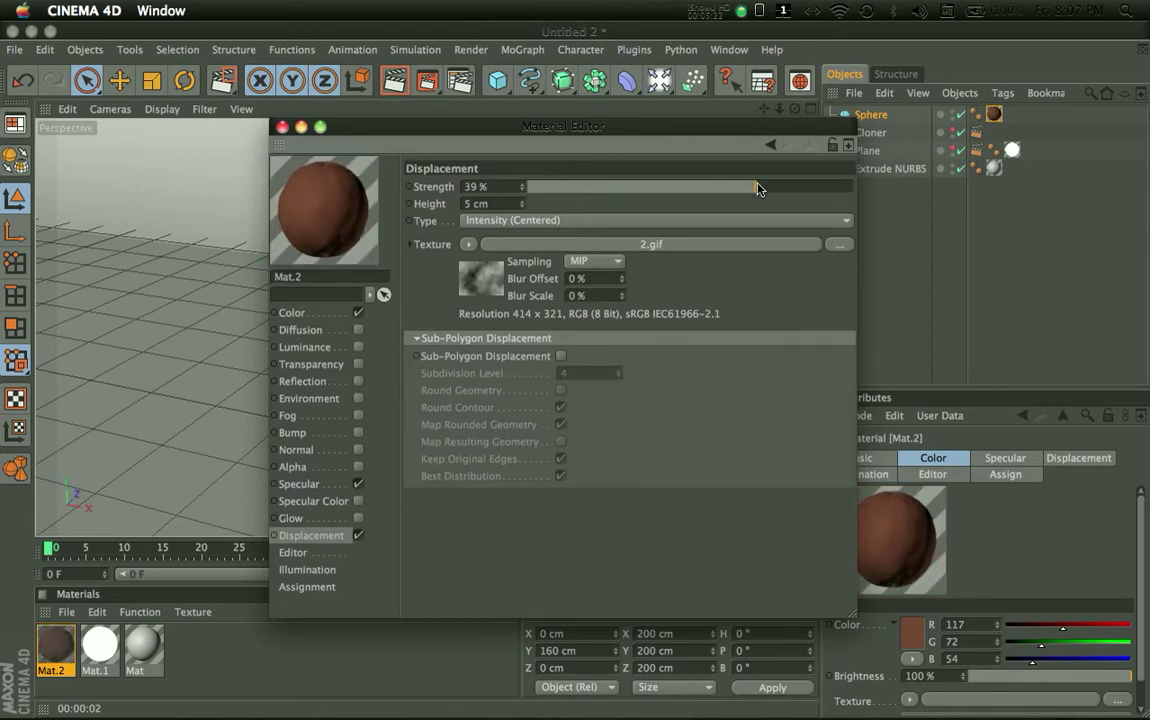
# - Enable Bump on Mat.2 with the texture 2.gif at 74% strength, copying the image to the document location, and render the view
pyautogui.click(313, 436)
pyautogui.click(359, 433)
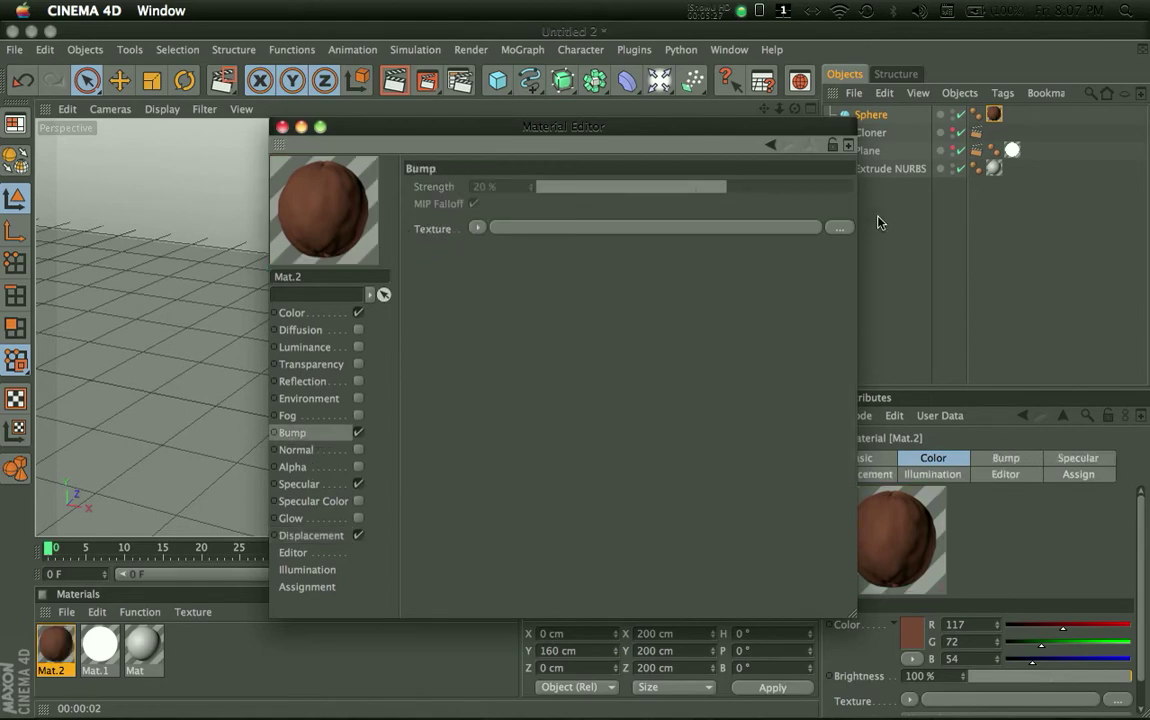
pyautogui.click(839, 229)
pyautogui.click(688, 193)
pyautogui.click(743, 450)
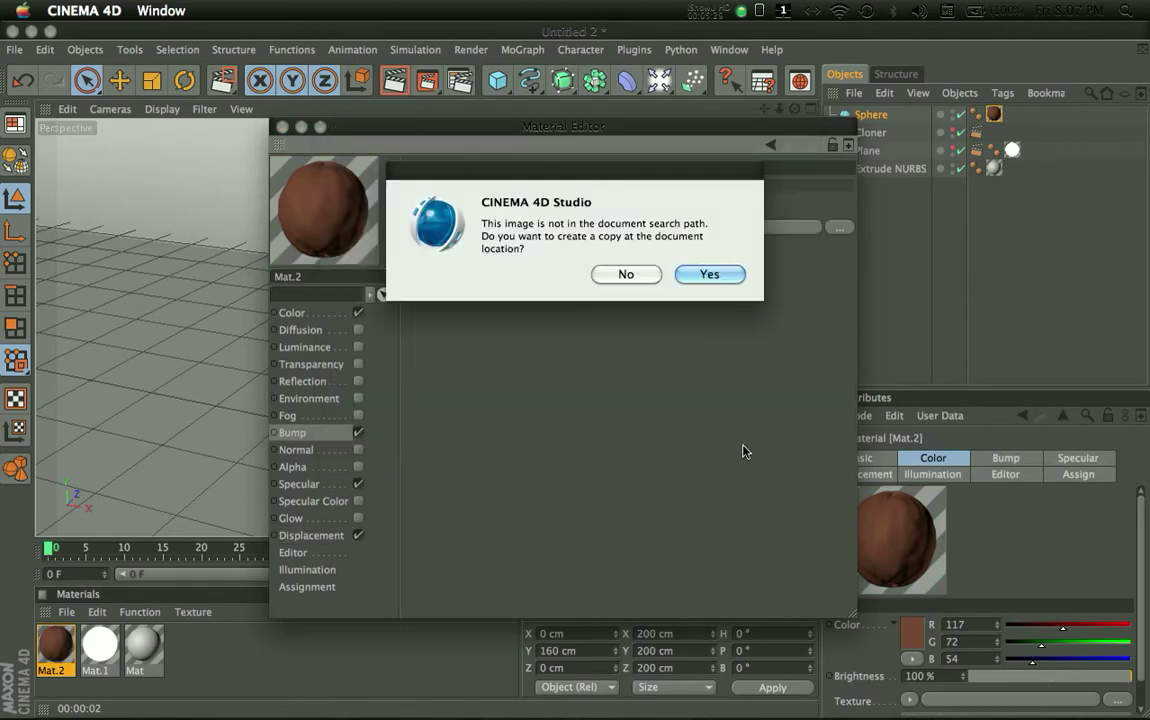
pyautogui.click(710, 281)
pyautogui.moveTo(670, 188); pyautogui.dragTo(818, 187)
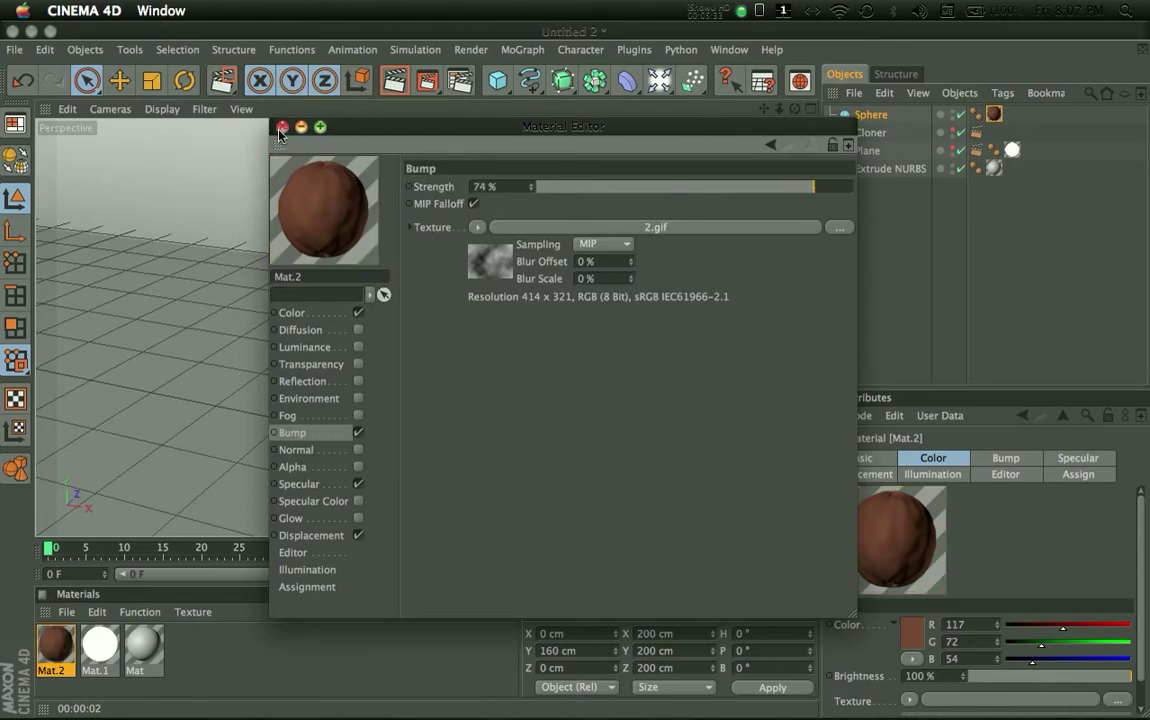
pyautogui.click(281, 127)
pyautogui.click(391, 88)
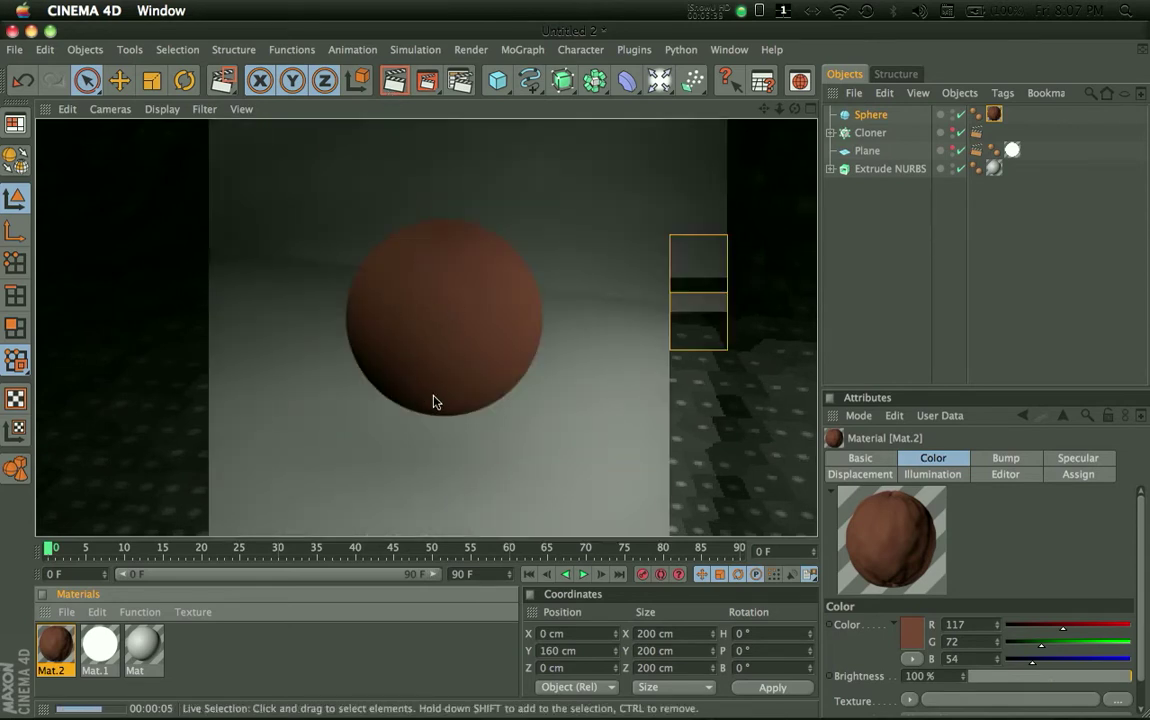
# - Raise both the Displacement and Bump strengths of Mat.2 to 100% and render the view
pyautogui.doubleClick(55, 648)
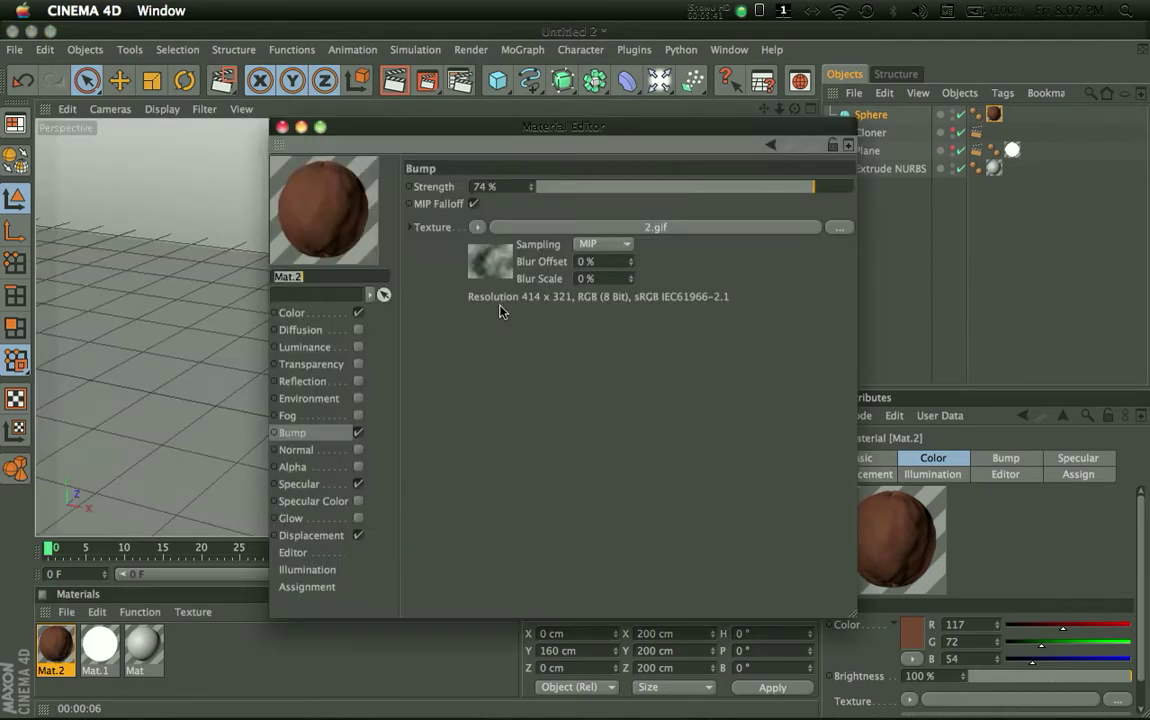
pyautogui.click(315, 535)
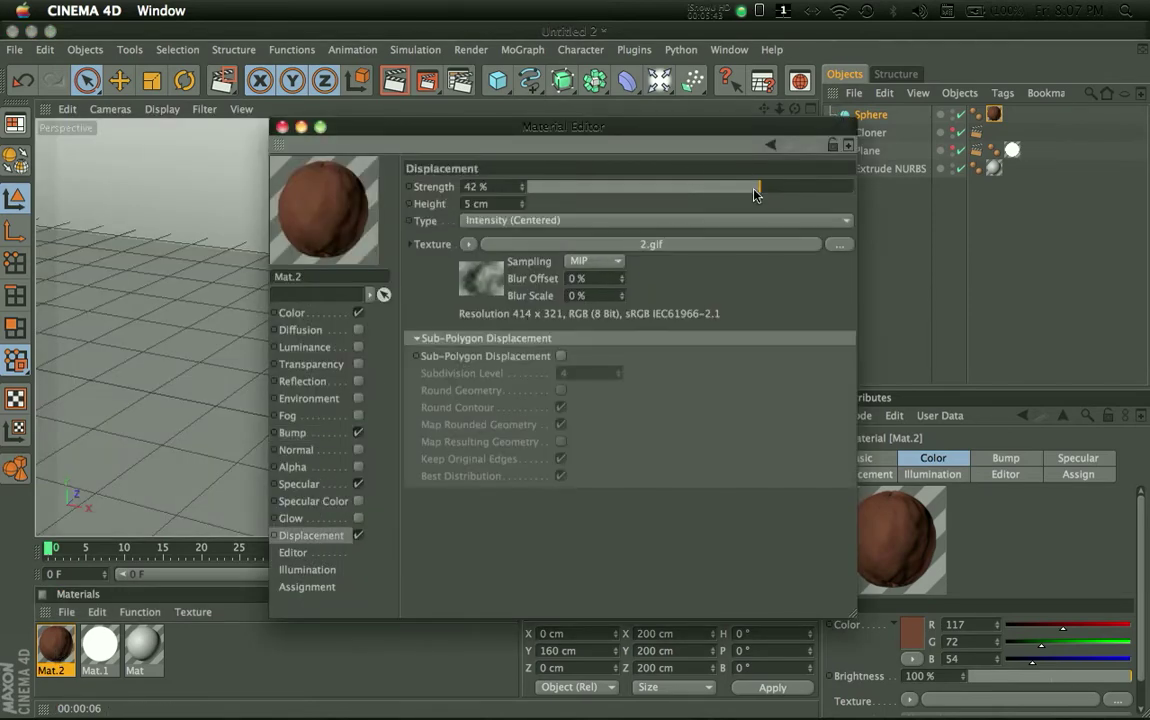
pyautogui.moveTo(793, 195); pyautogui.dragTo(853, 188)
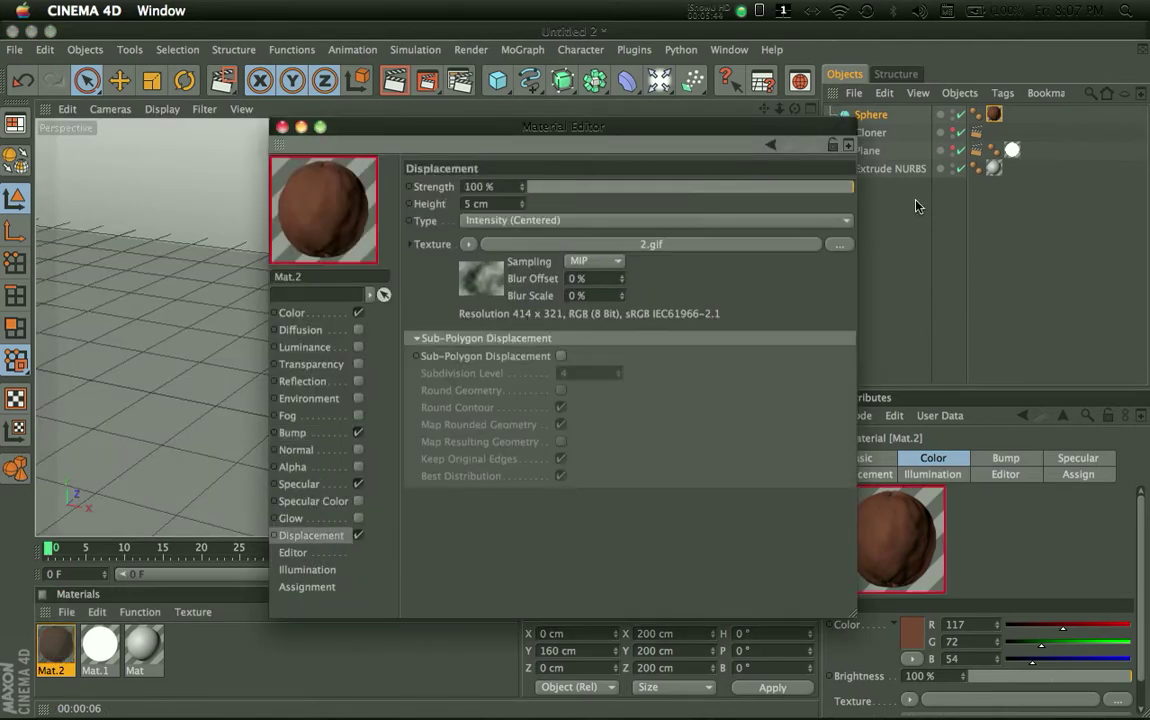
pyautogui.click(318, 434)
pyautogui.moveTo(868, 204); pyautogui.dragTo(886, 206)
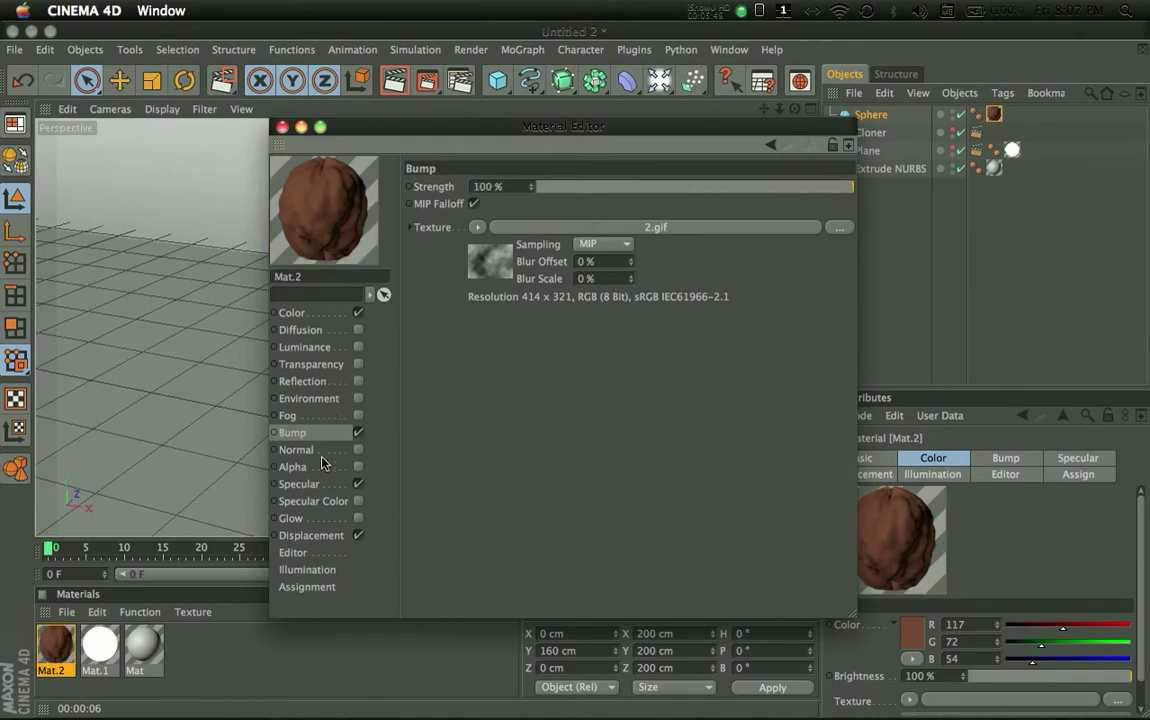
pyautogui.click(283, 128)
pyautogui.click(394, 81)
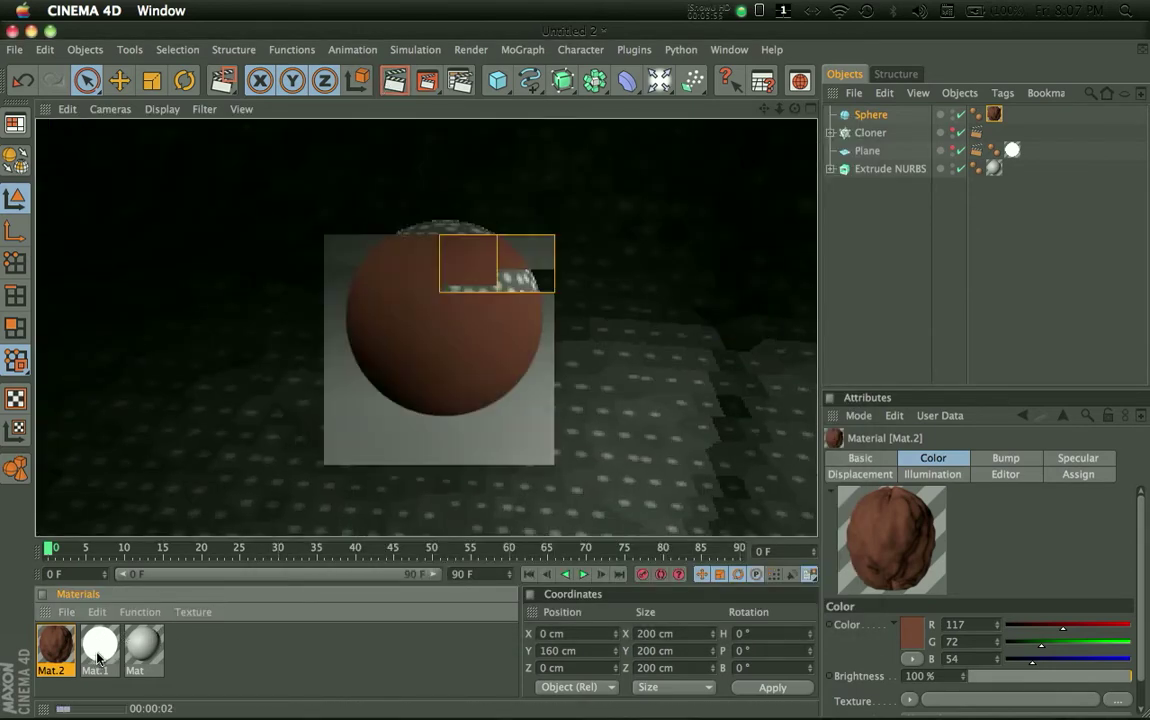
# - Add hair to the sphere and render a region around it to check the fur
pyautogui.click(878, 288)
pyautogui.keyDown('alt'); pyautogui.moveTo(610, 372); pyautogui.dragTo(598, 332); pyautogui.keyUp('alt')
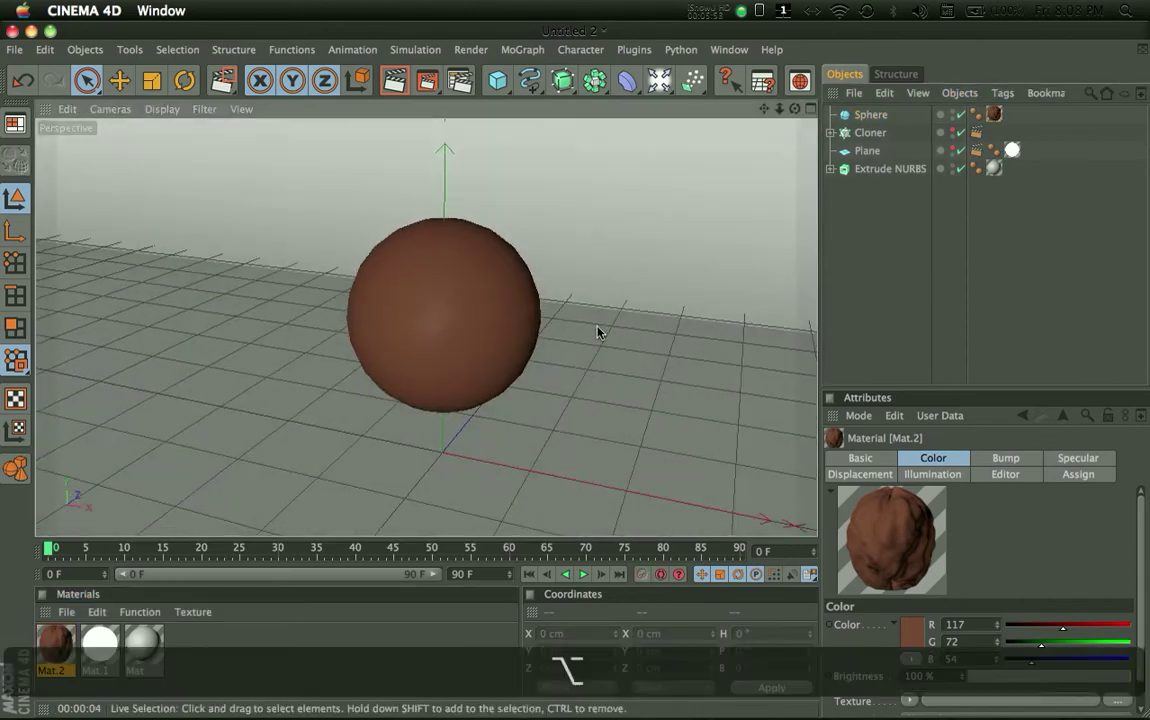
pyautogui.click(870, 115)
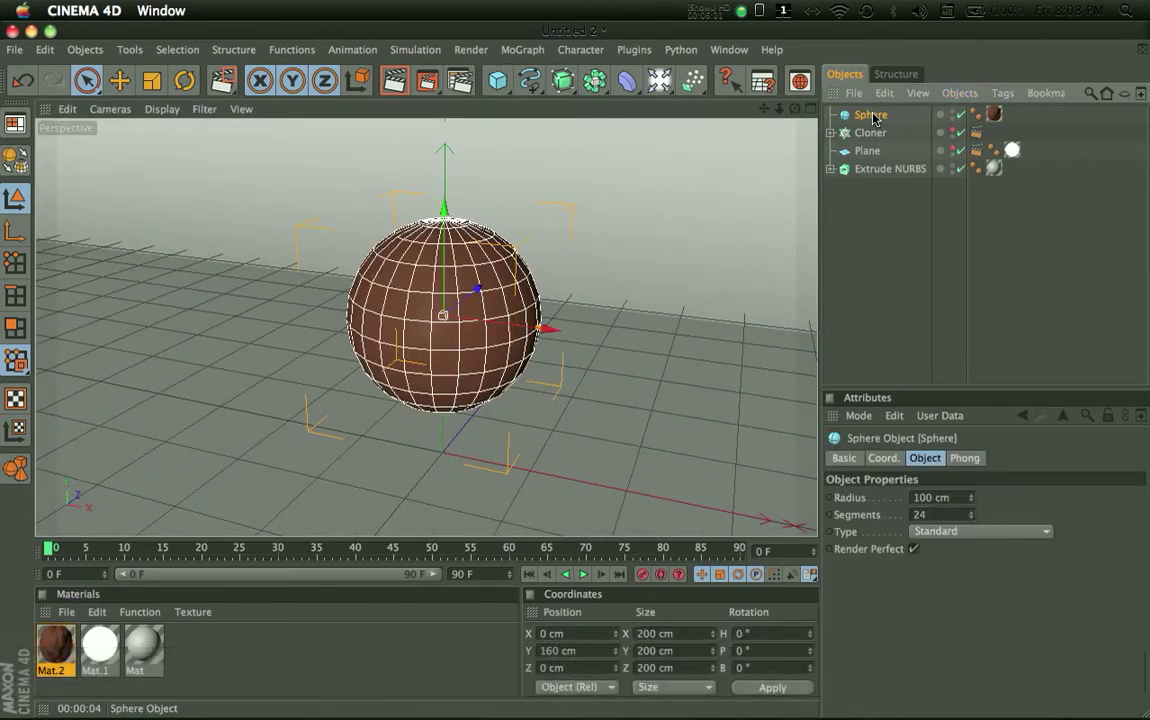
pyautogui.click(520, 50)
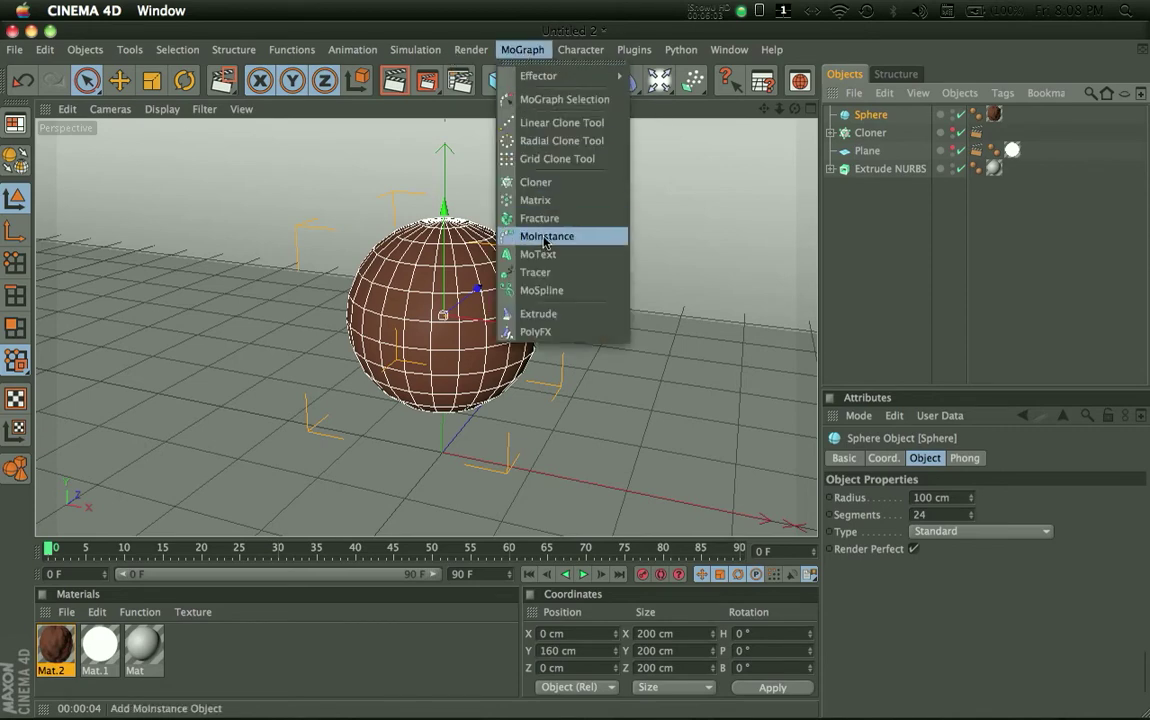
pyautogui.moveTo(416, 50)
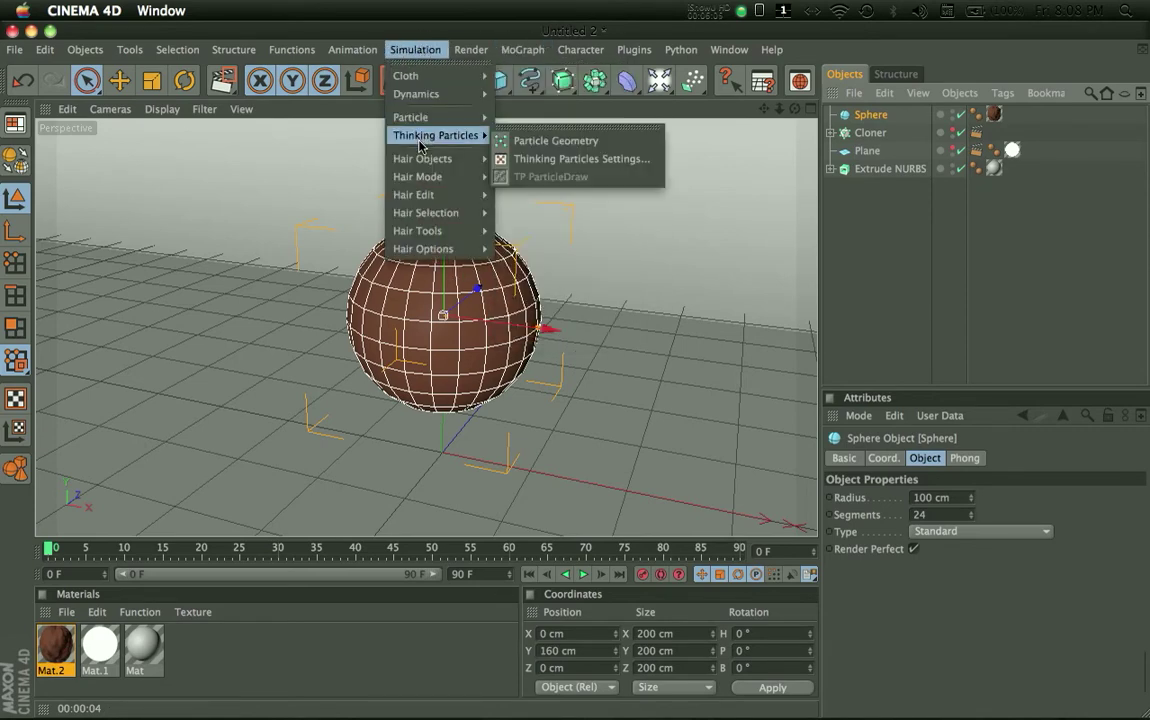
pyautogui.moveTo(420, 158)
pyautogui.click(555, 167)
pyautogui.keyDown('alt'); pyautogui.moveTo(595, 215); pyautogui.dragTo(540, 232); pyautogui.keyUp('alt')
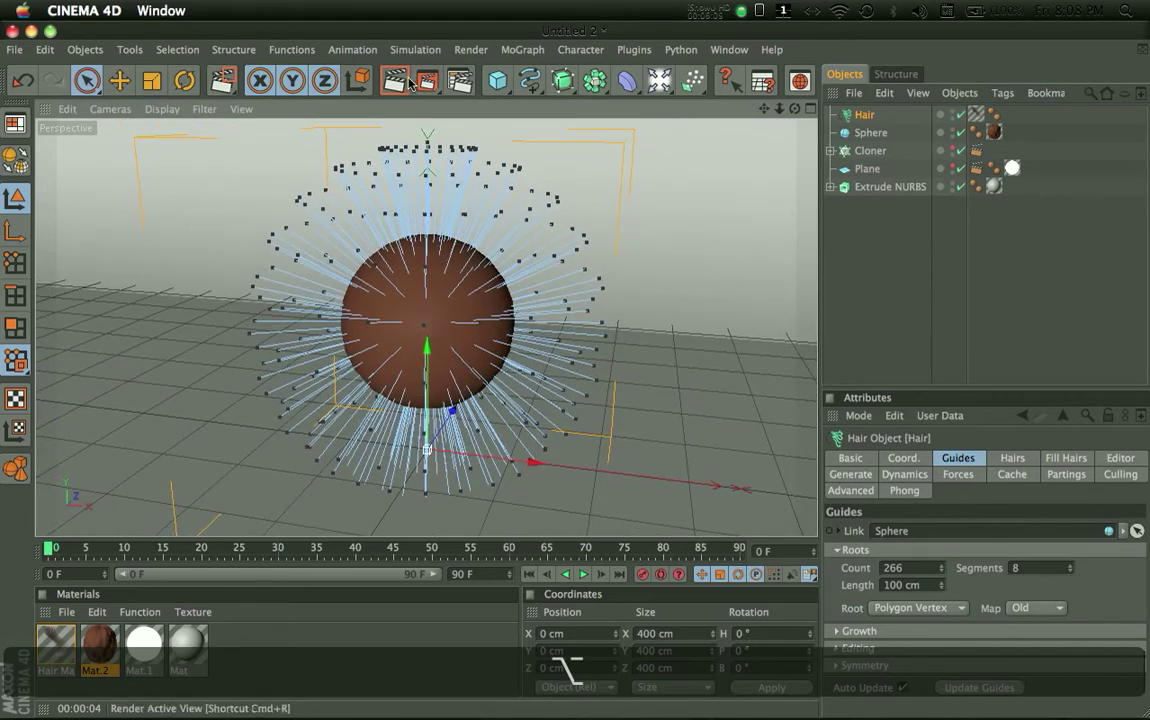
pyautogui.moveTo(426, 80); pyautogui.dragTo(488, 95)
pyautogui.moveTo(188, 122); pyautogui.dragTo(634, 497)
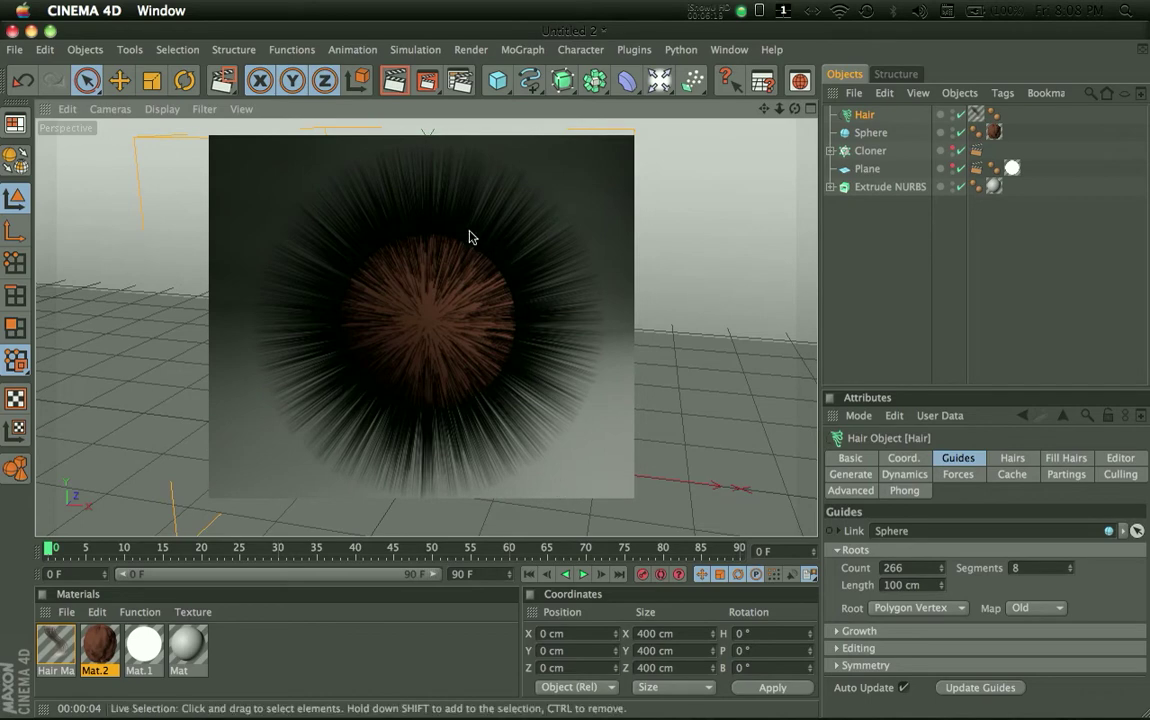
# - Disable Global Illumination in the render settings and render the view
pyautogui.click(457, 82)
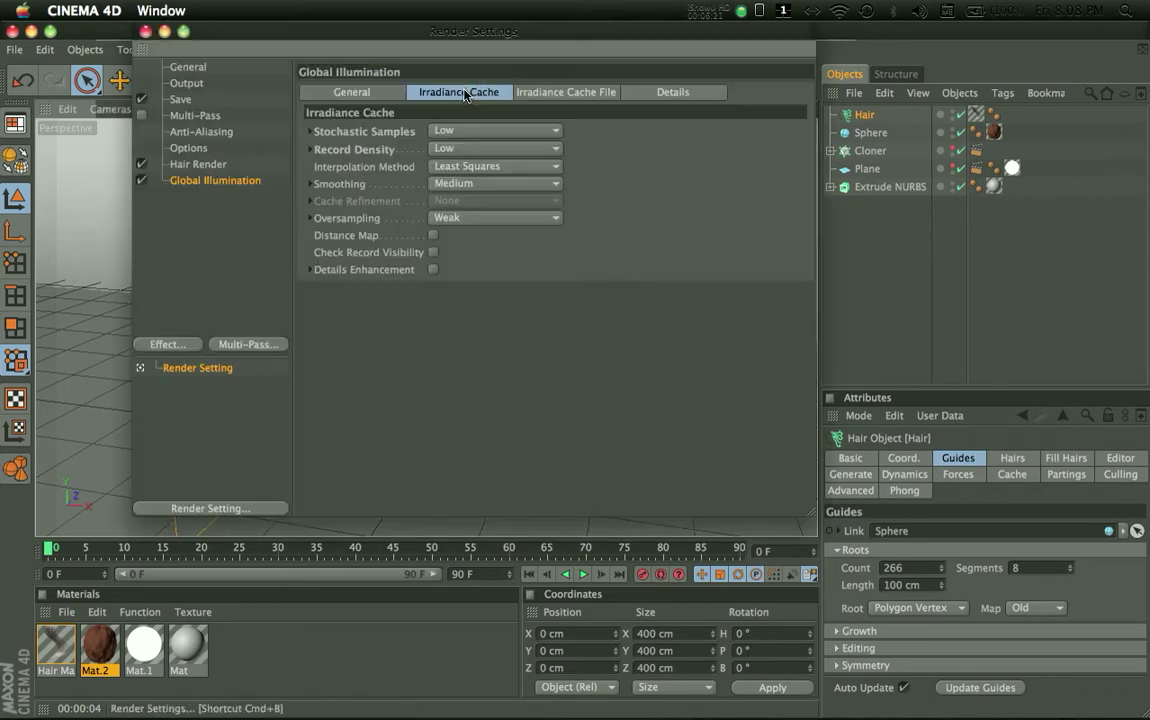
pyautogui.click(141, 181)
pyautogui.click(145, 31)
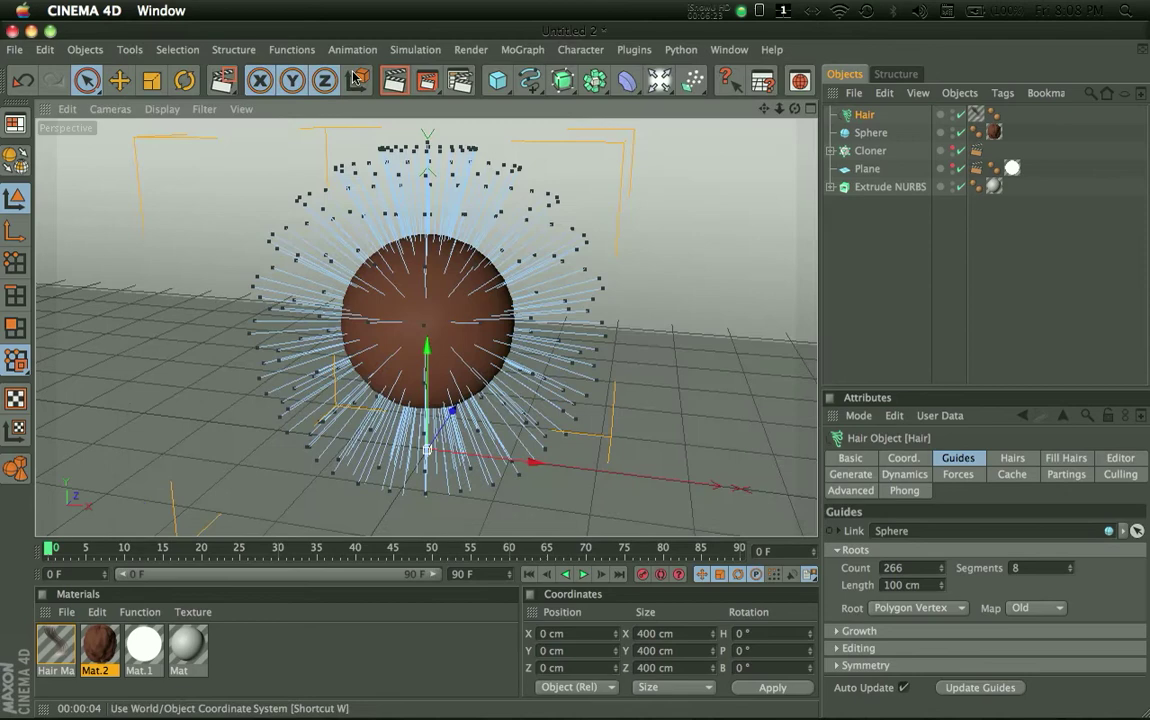
pyautogui.click(393, 81)
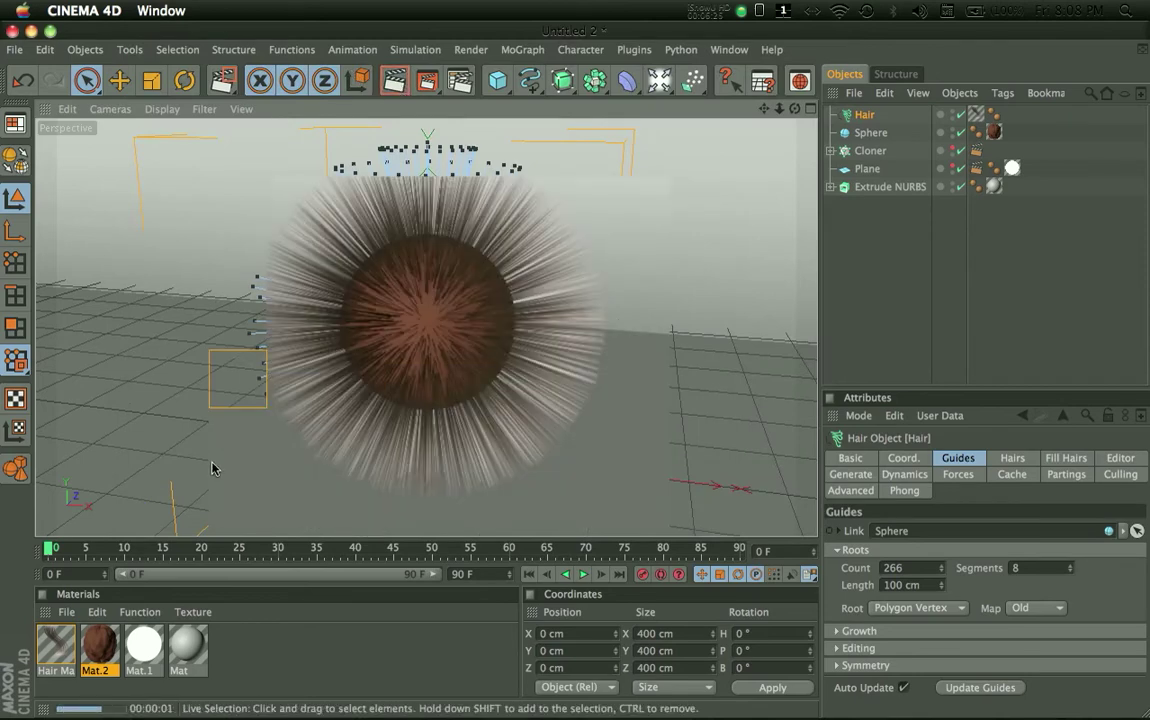
# - Play the animation to examine the hair dynamics, and return to frame 0
pyautogui.click(80, 549)
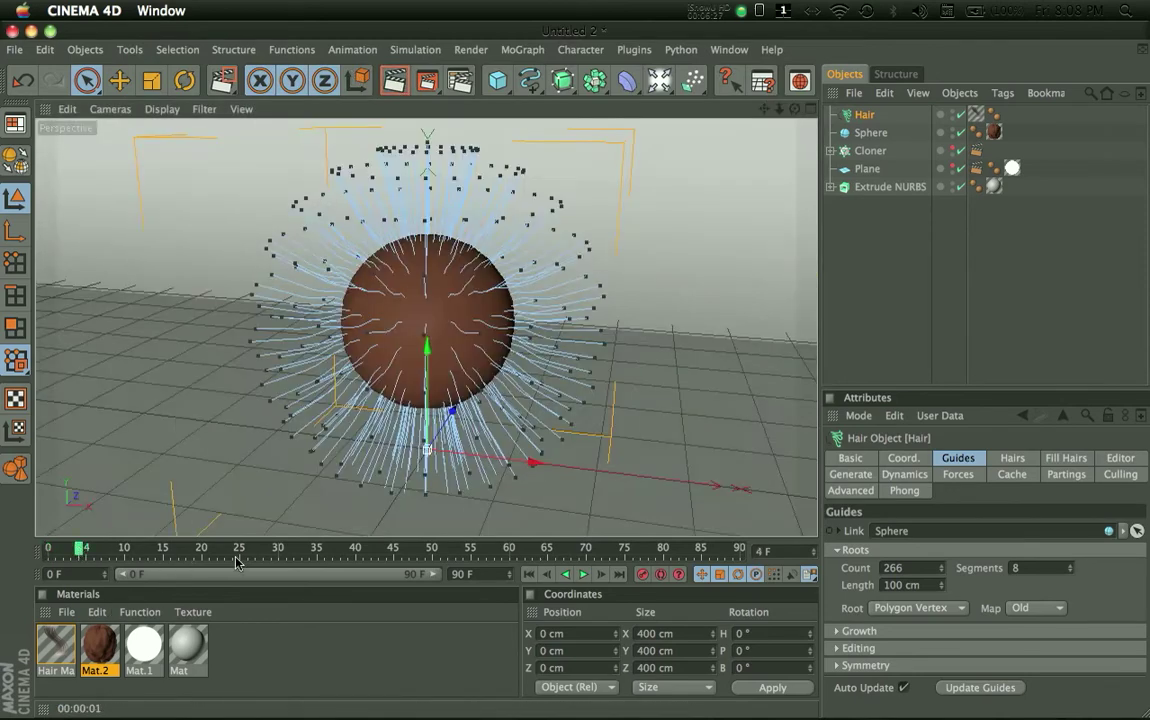
pyautogui.click(579, 575)
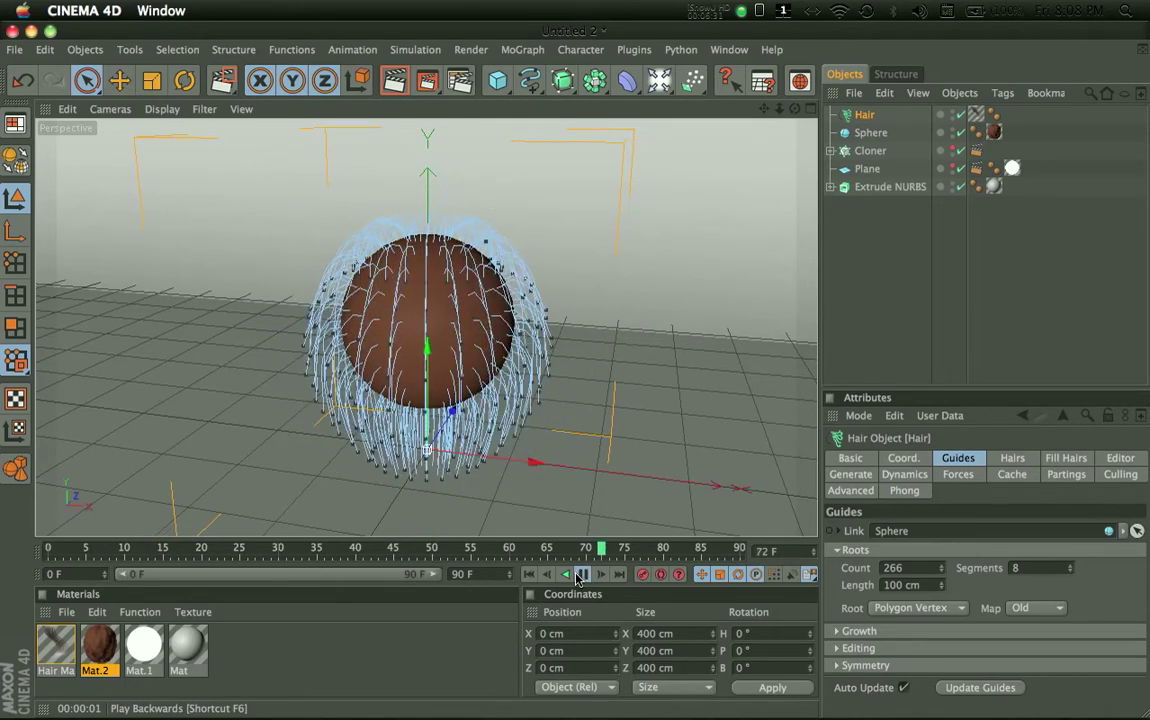
pyautogui.moveTo(388, 562); pyautogui.dragTo(165, 558)
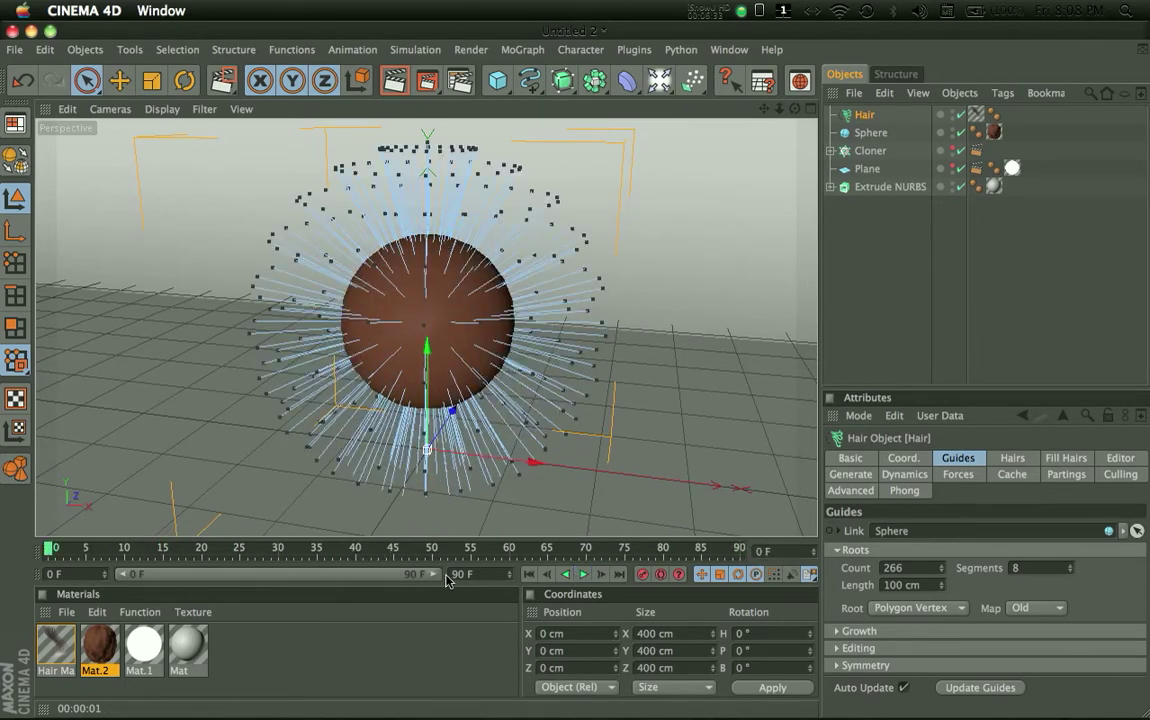
# - Set the animation's end to frame 150 and extend the preview range to 150 F
pyautogui.press('Return')
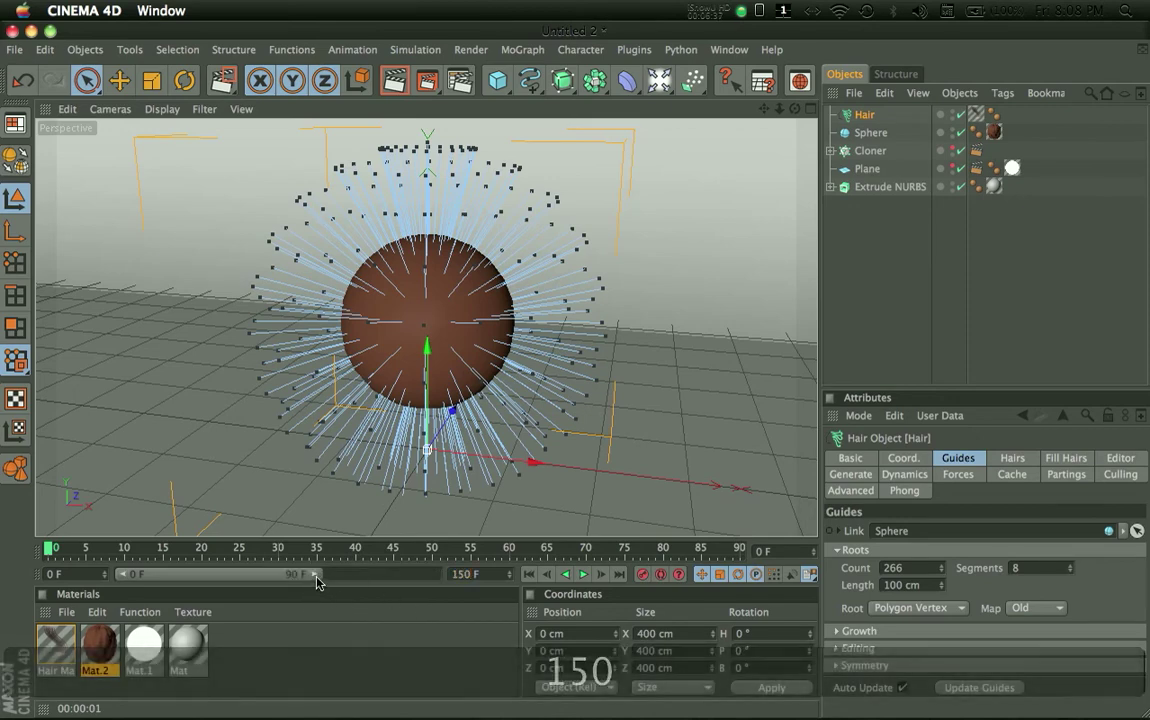
pyautogui.moveTo(316, 575); pyautogui.dragTo(436, 575)
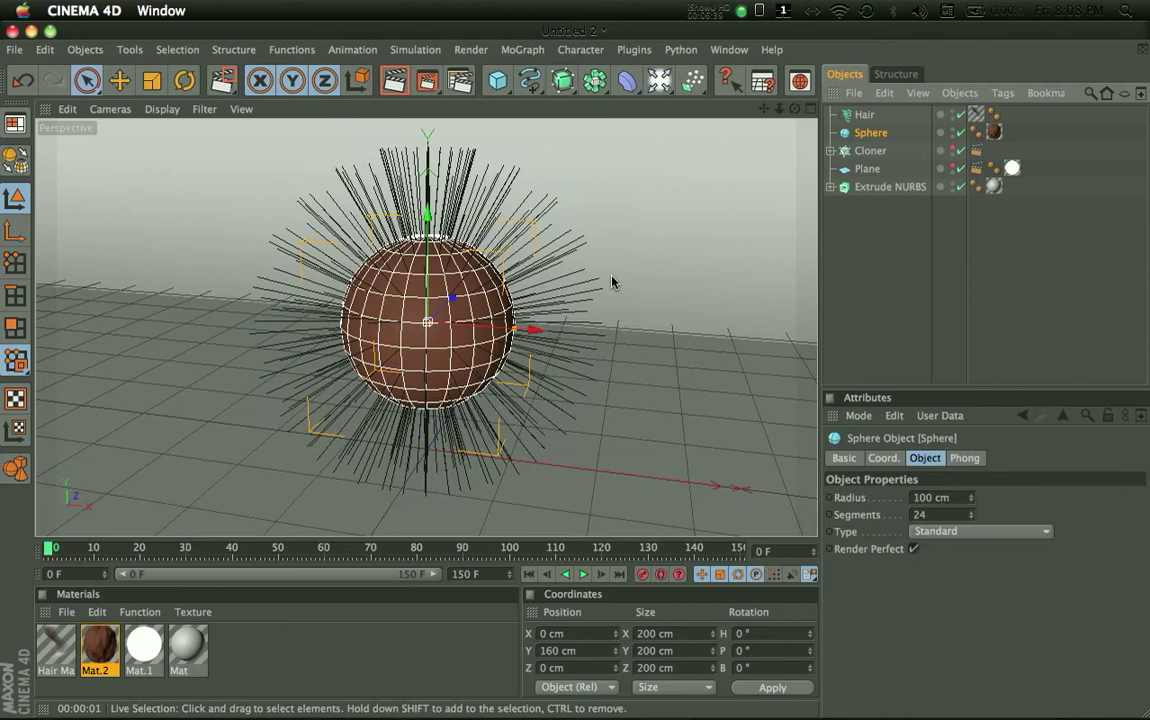
# - Keyframe the sphere at X about -216 cm on frame 0 and at X about 205 cm on frame 60
pyautogui.keyDown('alt'); pyautogui.moveTo(611, 282); pyautogui.dragTo(601, 357); pyautogui.keyUp('alt')
pyautogui.moveTo(538, 329); pyautogui.dragTo(349, 320)
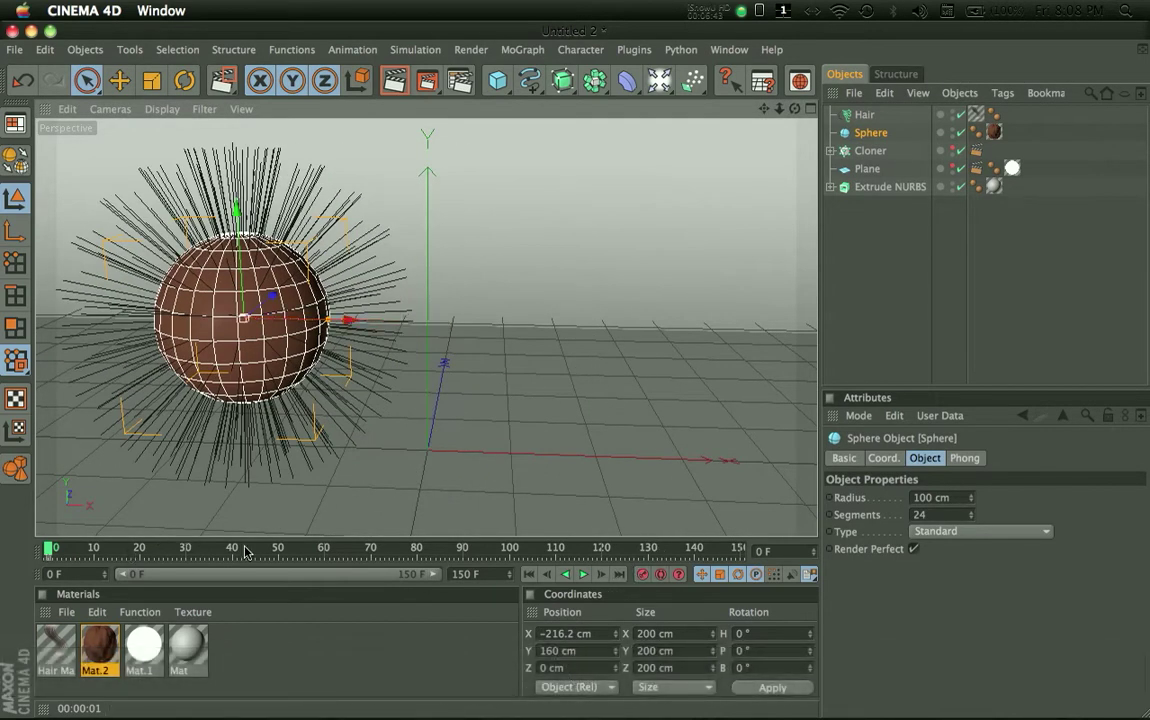
pyautogui.moveTo(271, 552); pyautogui.dragTo(326, 552)
pyautogui.moveTo(352, 324); pyautogui.dragTo(640, 375)
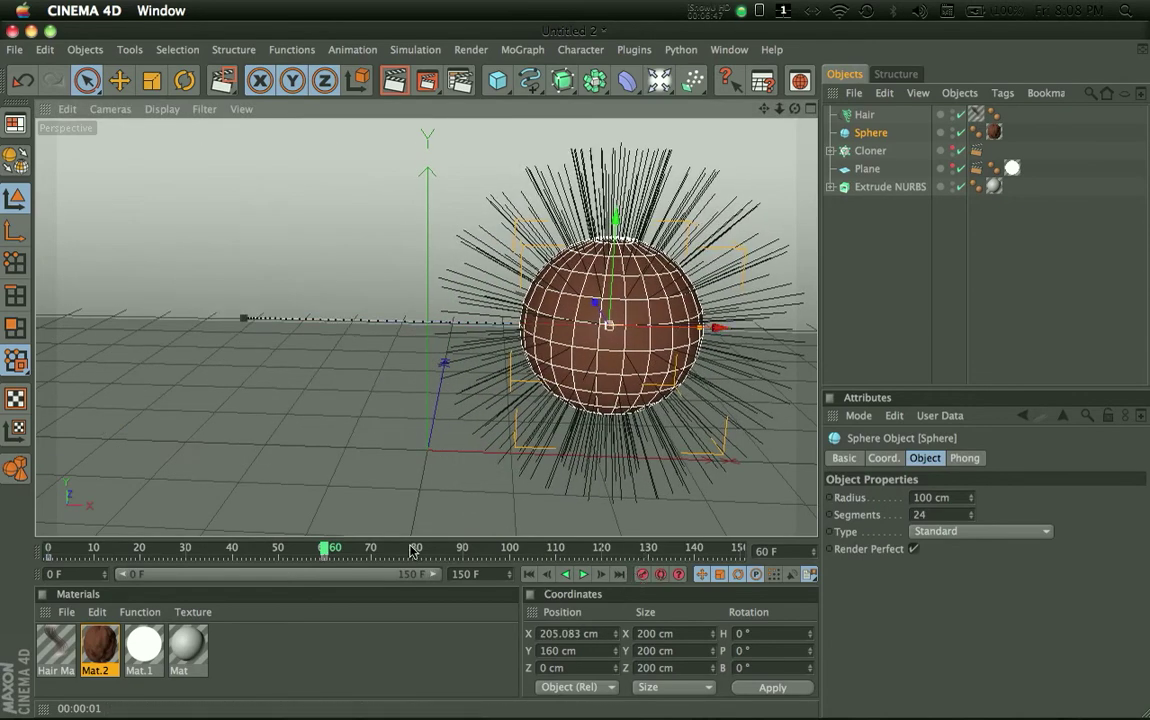
# - Keyframe the sphere on frame 117 at X about -10 cm and Y about 97 cm
pyautogui.moveTo(370, 551); pyautogui.dragTo(590, 549)
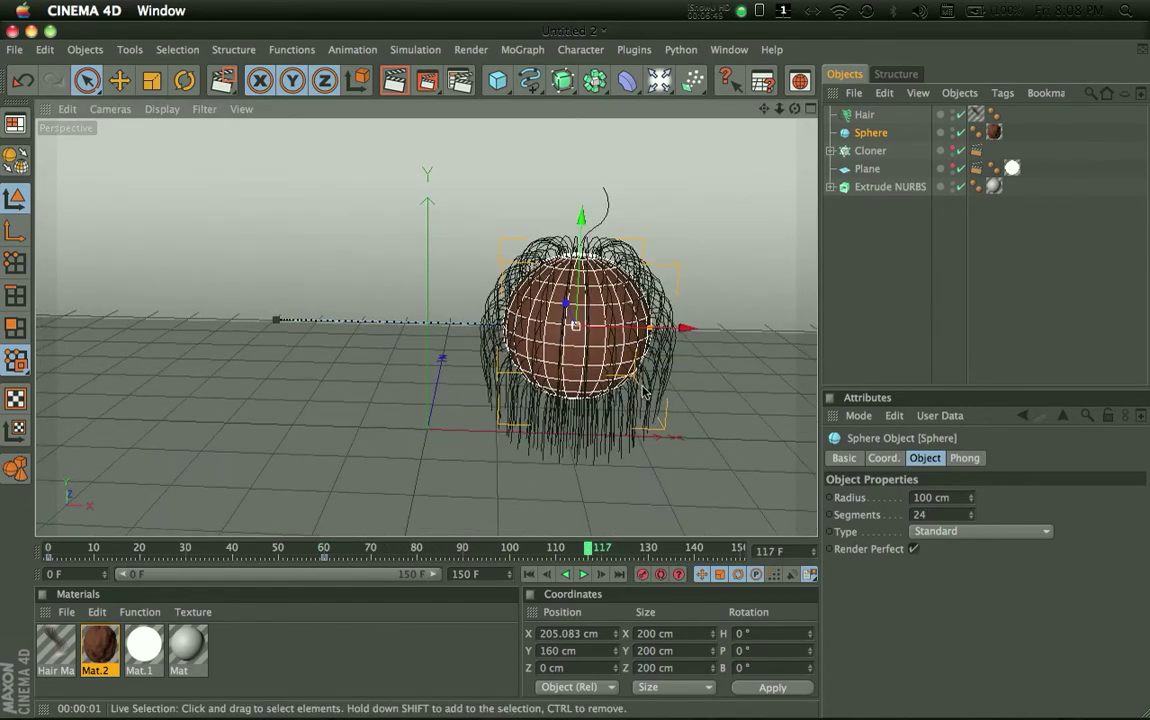
pyautogui.moveTo(652, 333); pyautogui.dragTo(498, 330)
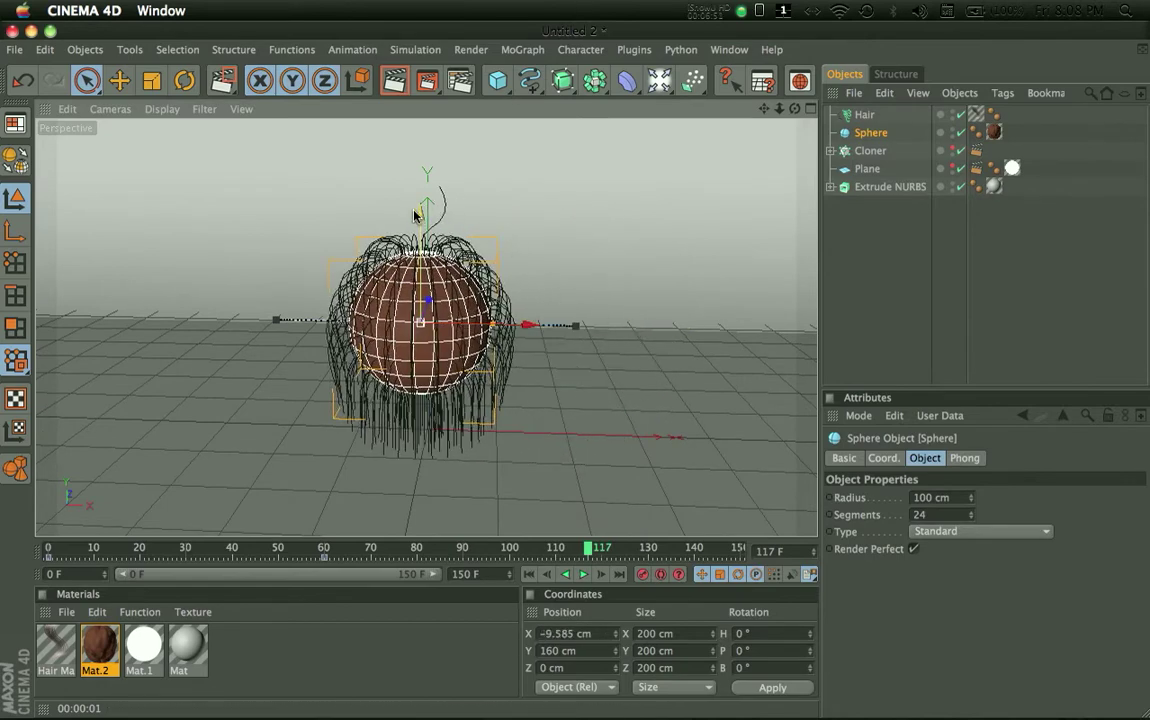
pyautogui.moveTo(417, 214); pyautogui.dragTo(420, 260)
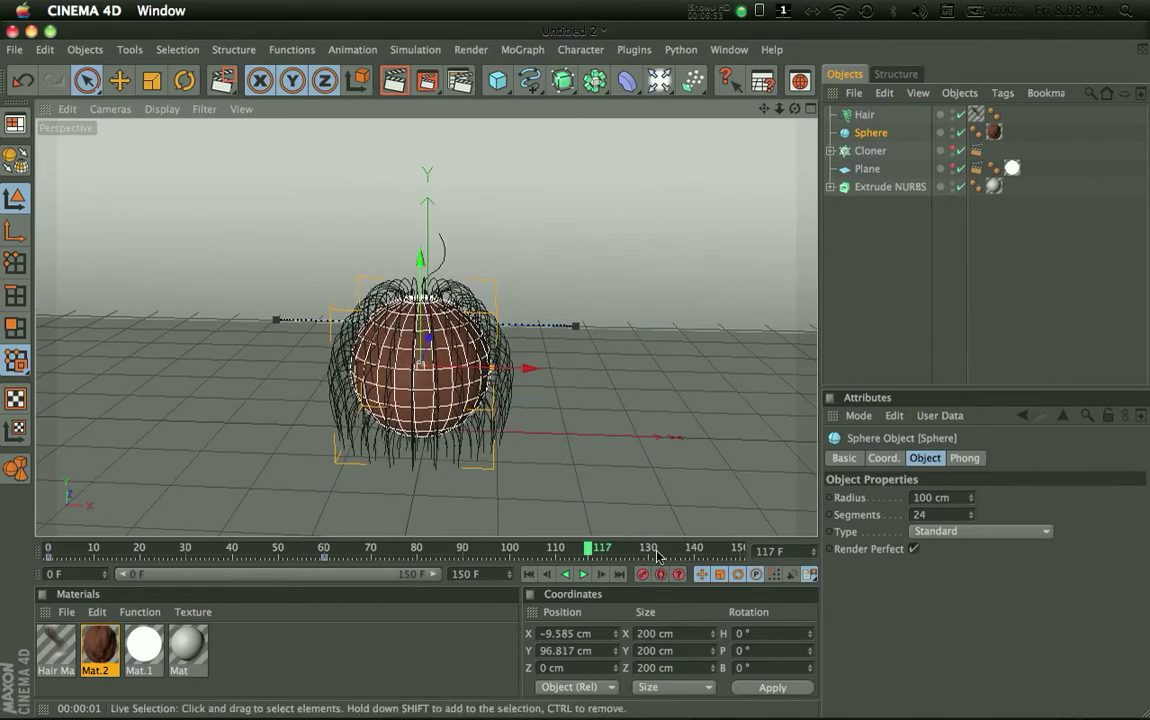
pyautogui.click(644, 575)
# - Raise the sphere to Y about 382 cm on frame 149 and keyframe it there
pyautogui.moveTo(685, 551); pyautogui.dragTo(736, 550)
pyautogui.click(408, 212)
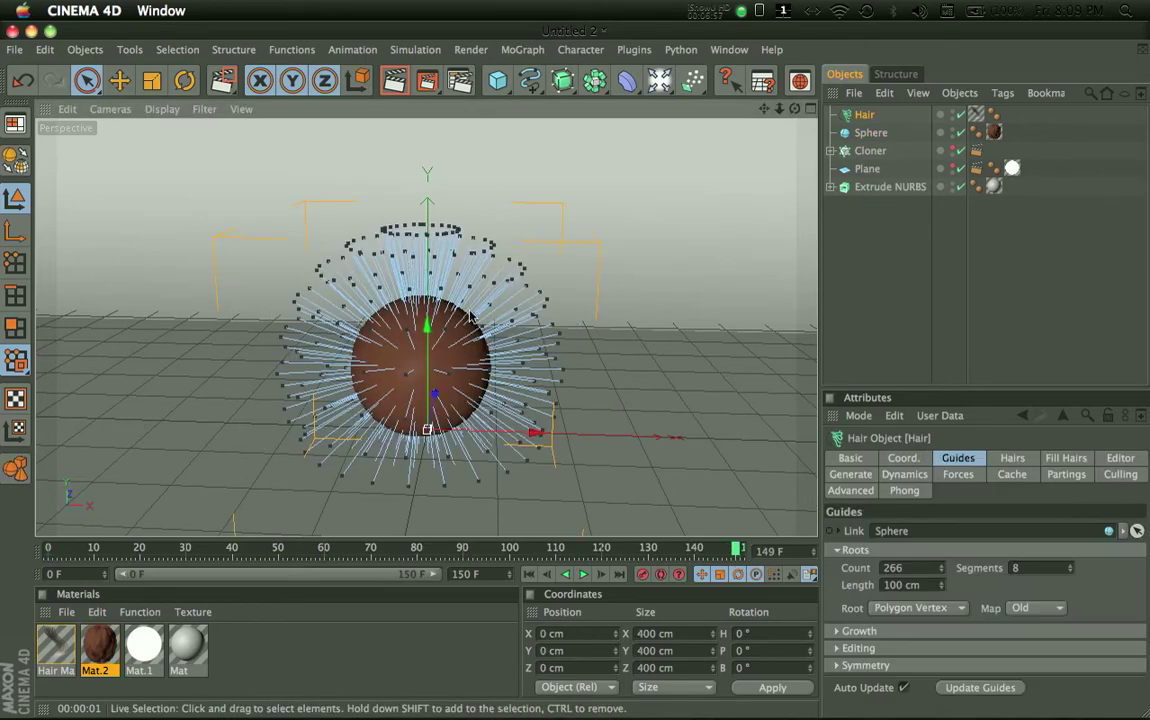
pyautogui.click(868, 133)
pyautogui.moveTo(418, 274); pyautogui.dragTo(418, 72)
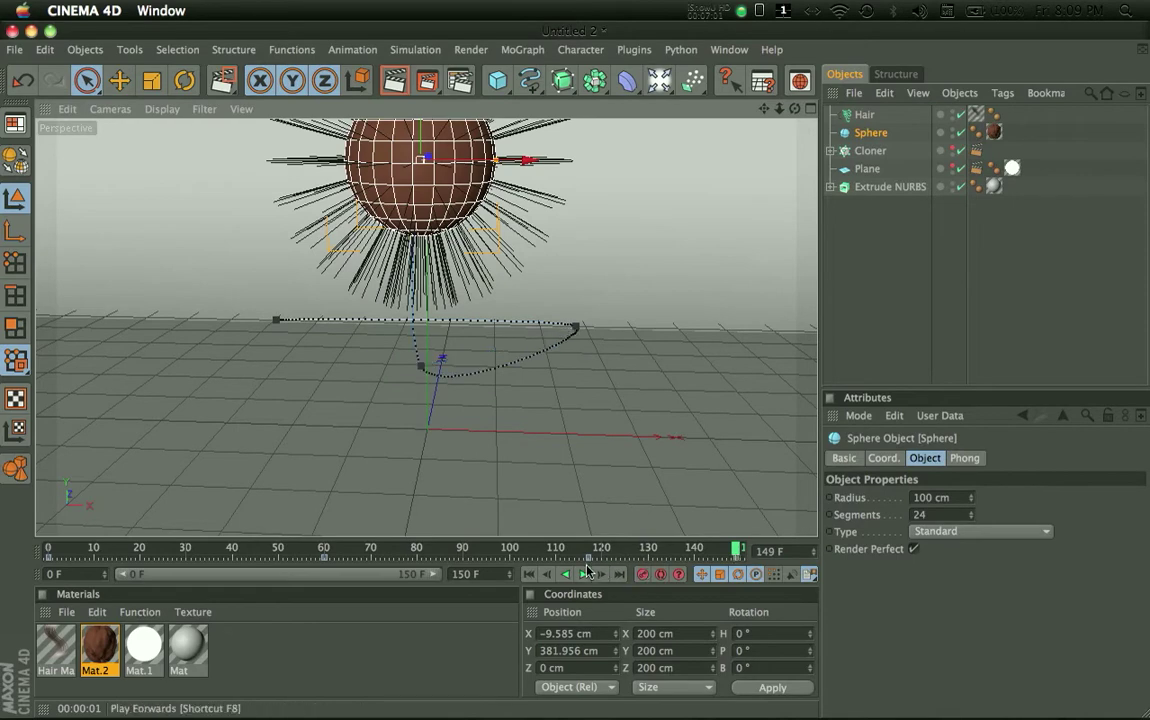
# - Return to frame 0 and play the animation to examine how the hair follows the moving sphere
pyautogui.click(538, 578)
pyautogui.keyDown('alt'); pyautogui.moveTo(472, 323); pyautogui.dragTo(479, 386, button='middle'); pyautogui.keyUp('alt')
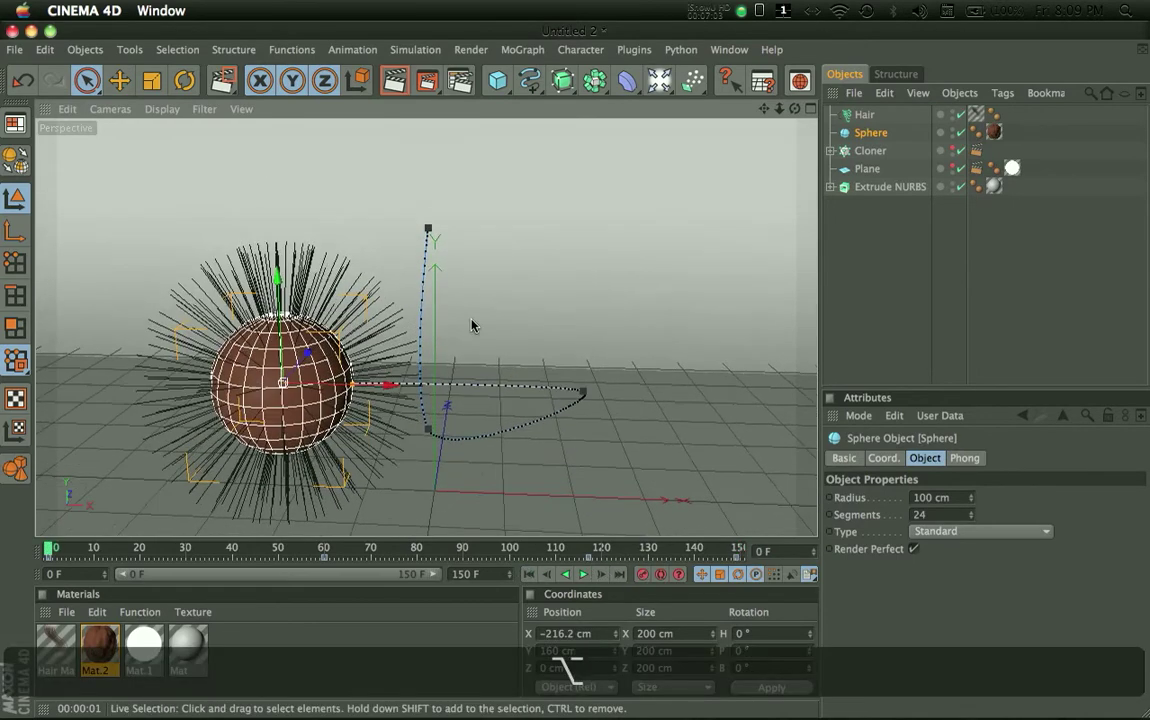
pyautogui.click(870, 360)
pyautogui.click(587, 575)
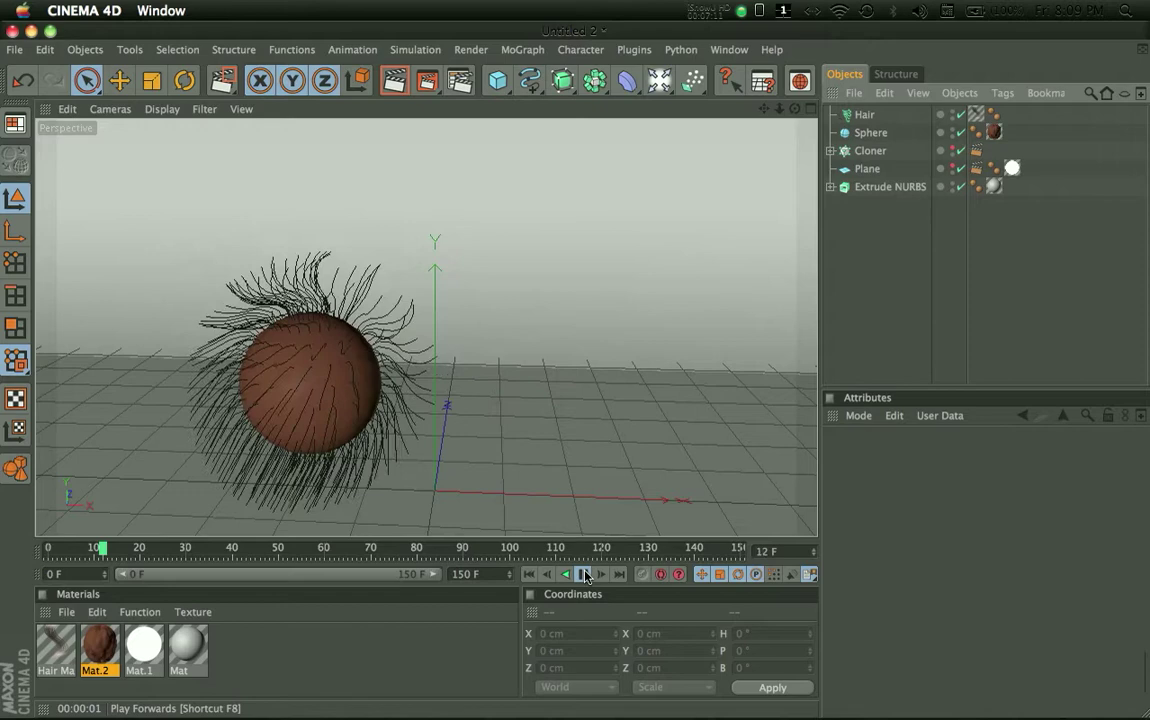
pyautogui.click(586, 575)
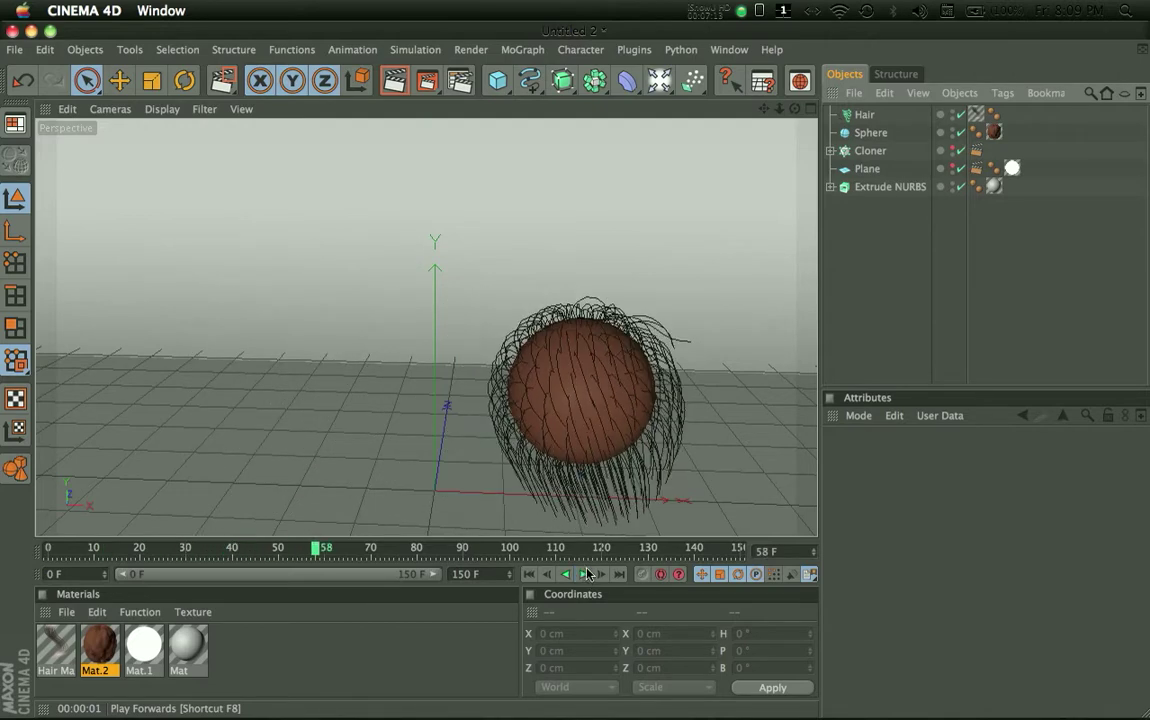
# - Delete the Hair object, return to frame 0 and add a Fur object to the sphere
pyautogui.click(862, 114)
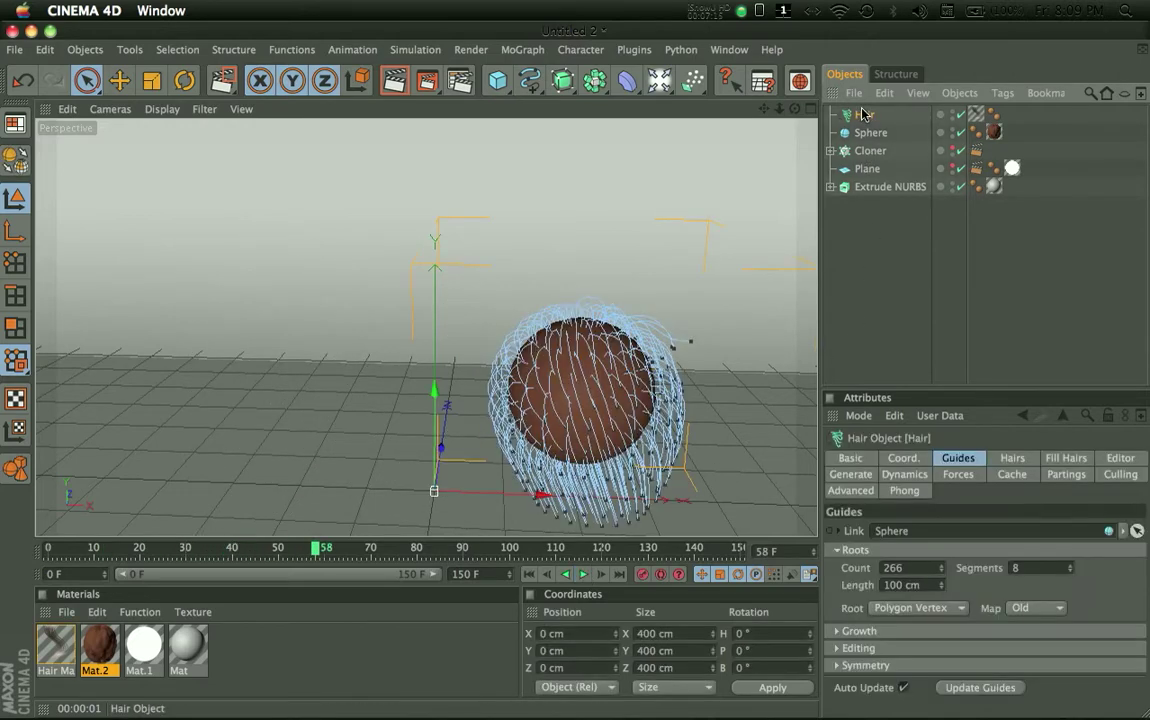
pyautogui.press('BackSpace')
pyautogui.click(862, 114)
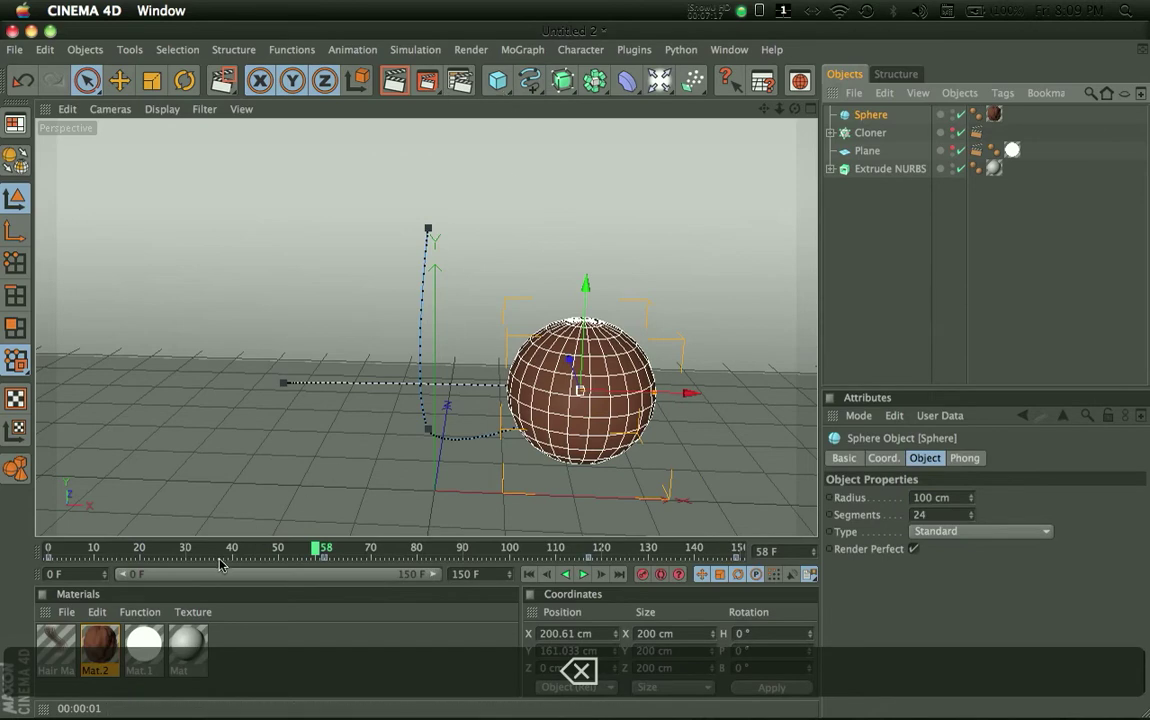
pyautogui.moveTo(205, 549); pyautogui.dragTo(48, 549)
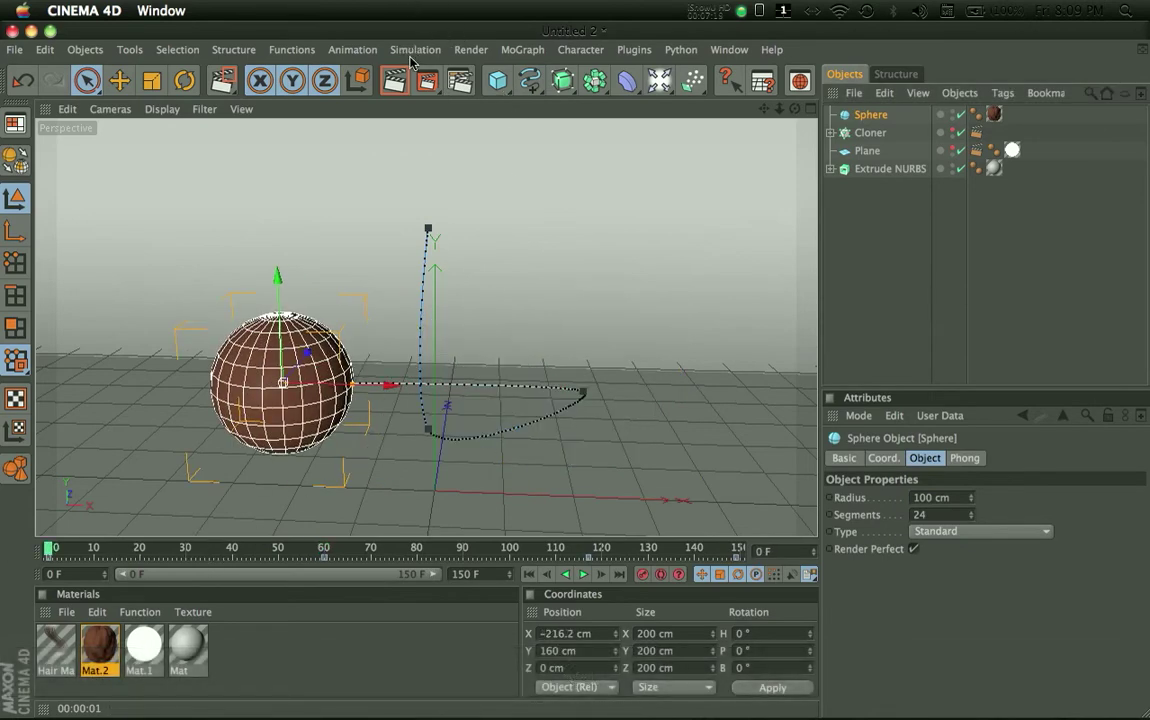
pyautogui.click(414, 49)
pyautogui.moveTo(428, 166)
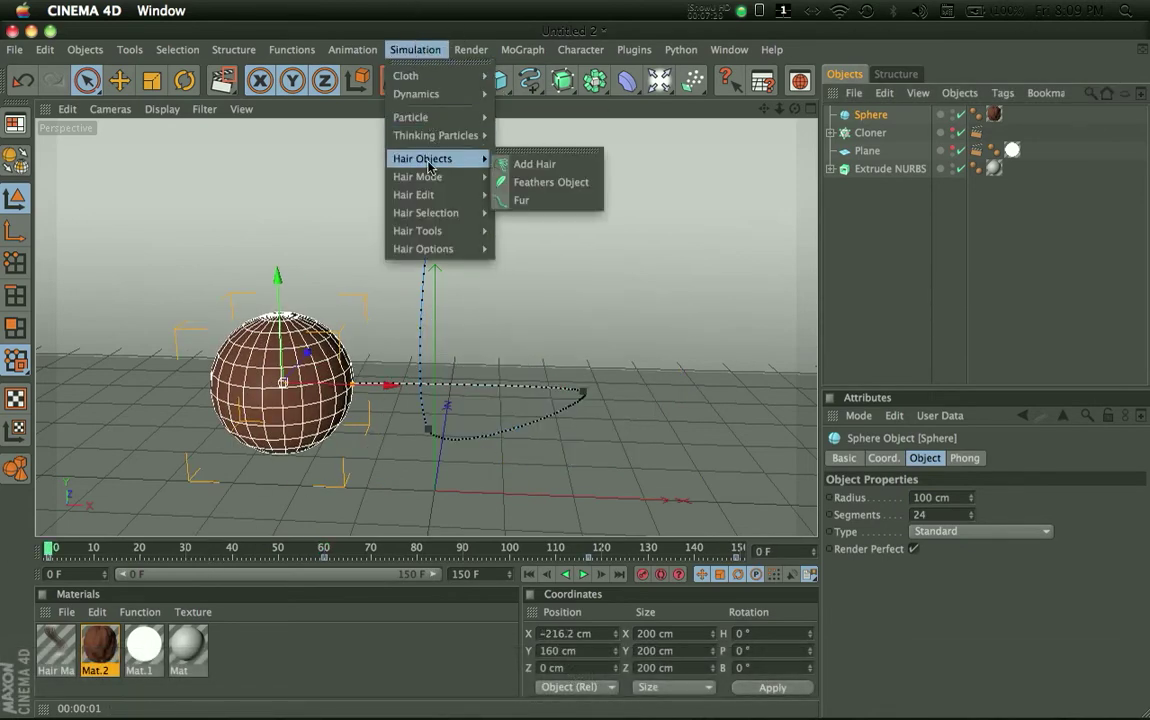
pyautogui.click(561, 202)
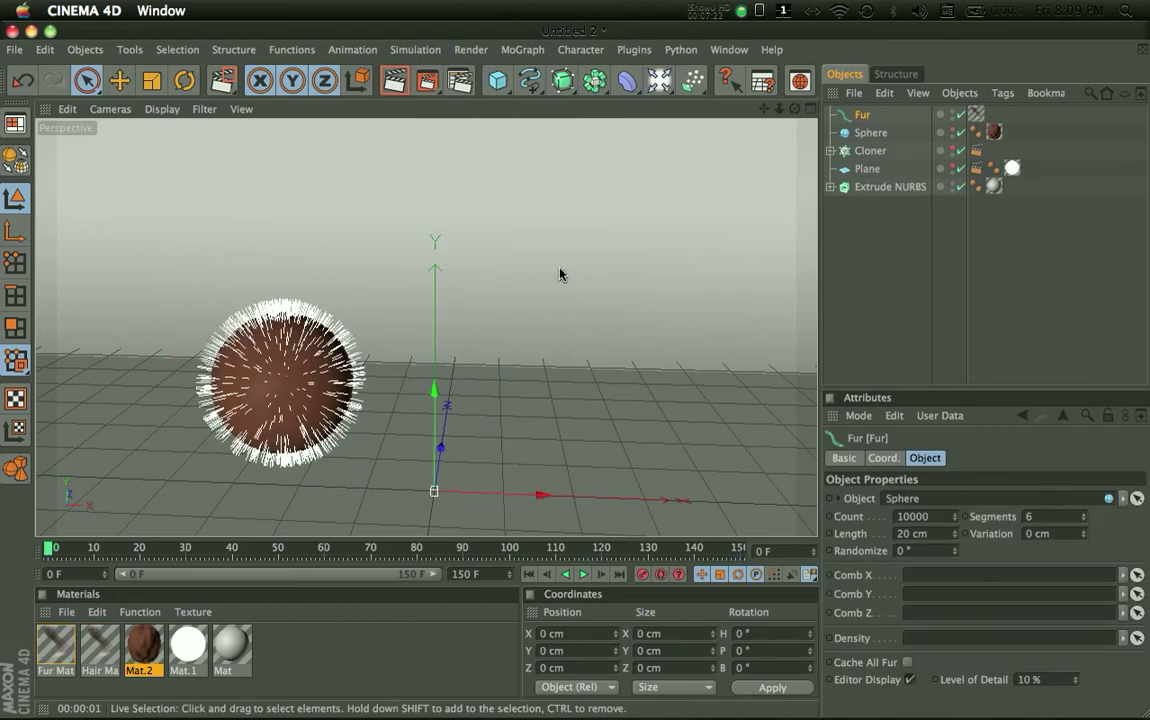
# - Render the fur on frame 39, then set its count to 100000 and render the view again
pyautogui.click(584, 575)
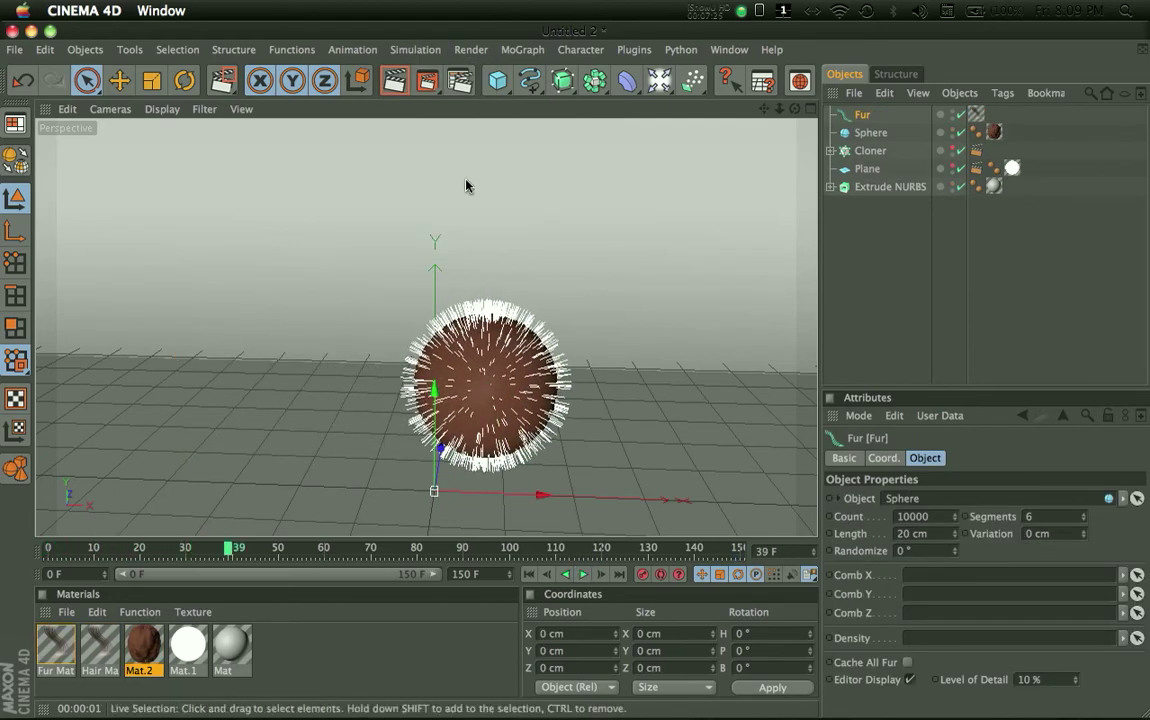
pyautogui.click(397, 86)
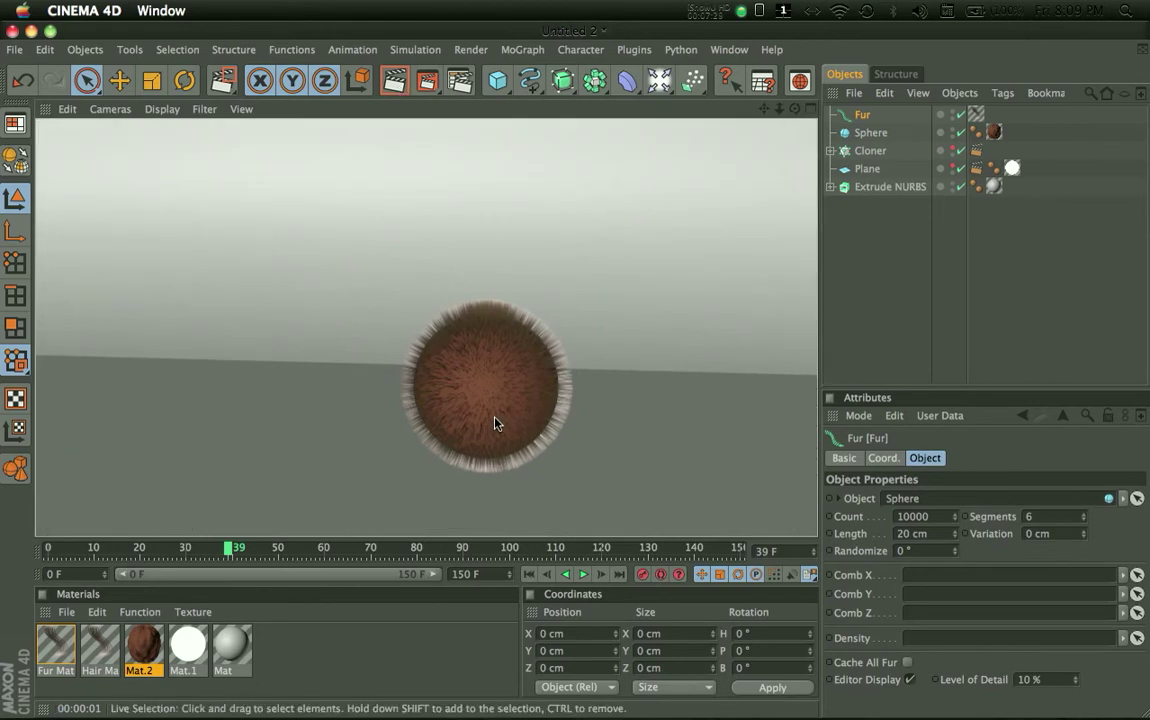
pyautogui.click(873, 120)
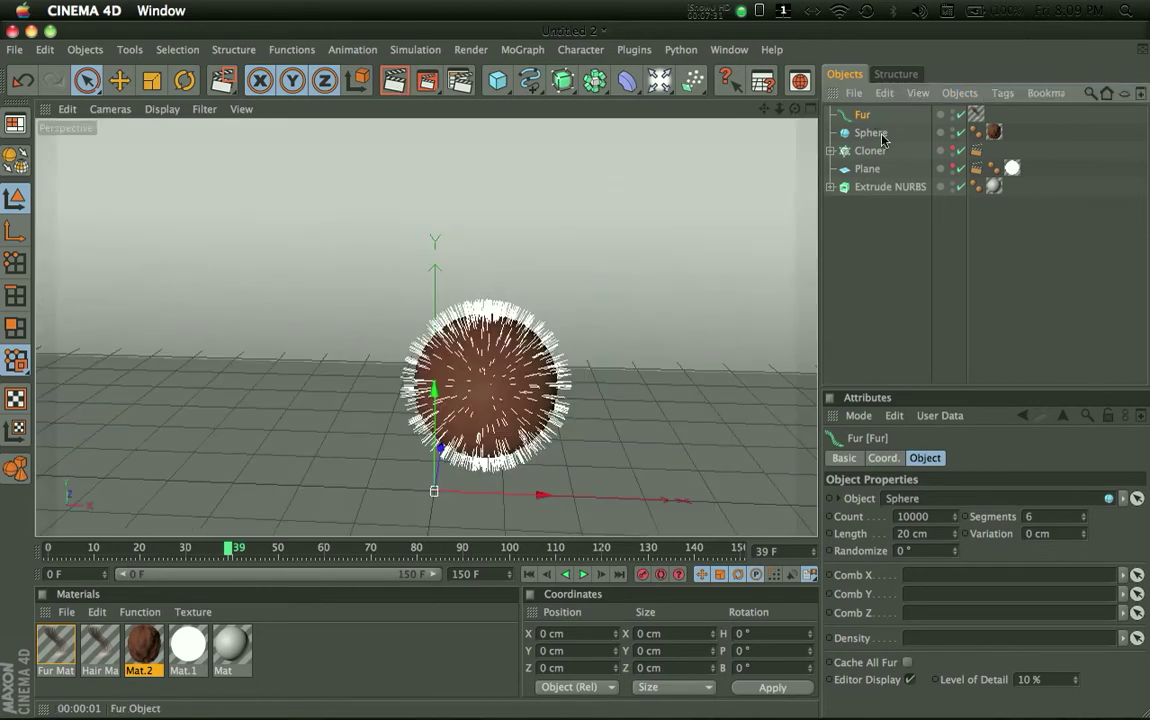
pyautogui.click(910, 516)
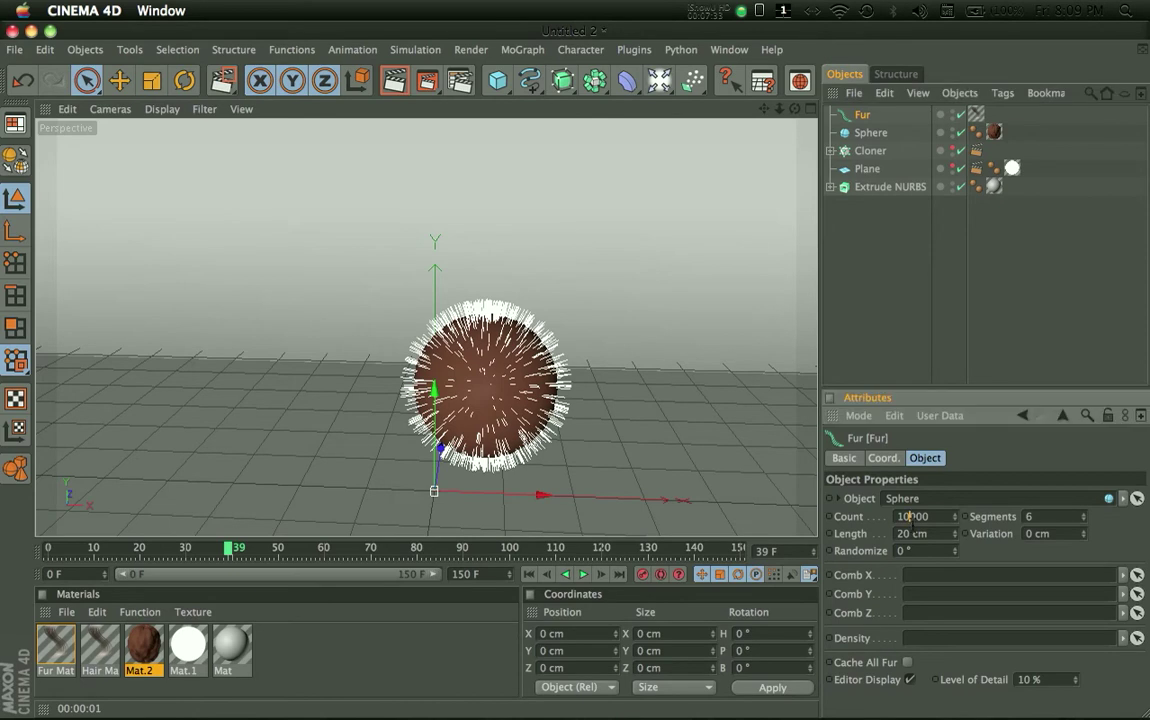
pyautogui.write('0')
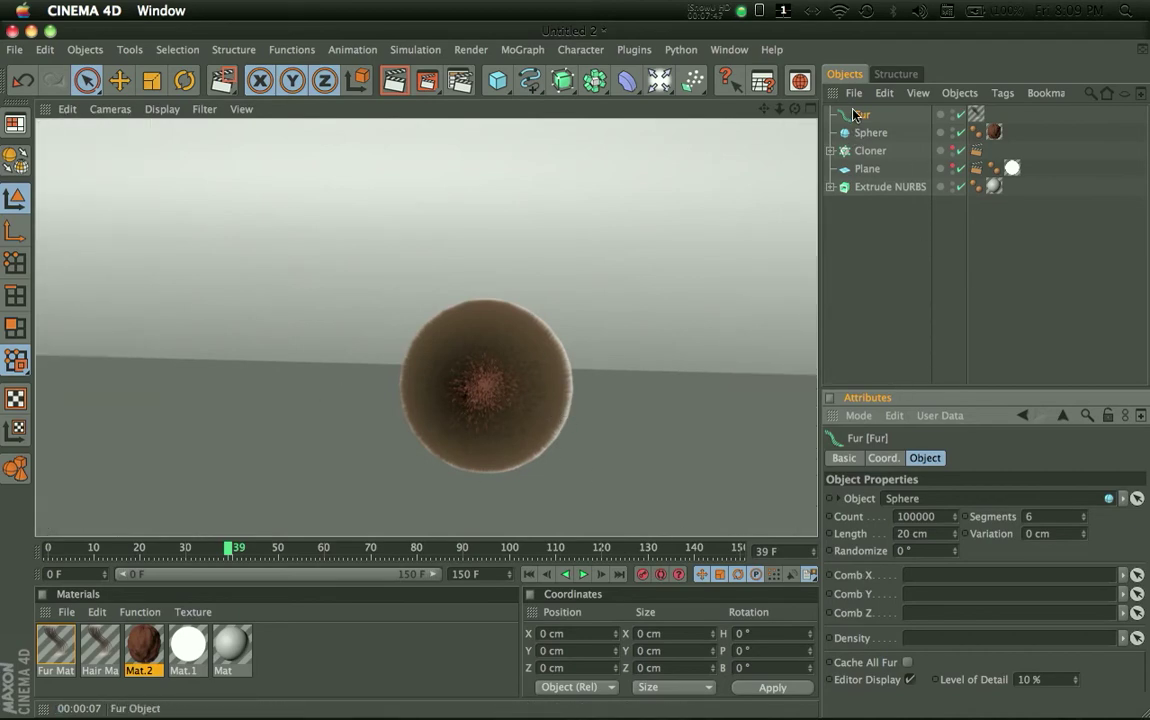
# - Delete the Fur and Sphere objects from the scene
pyautogui.press('BackSpace')
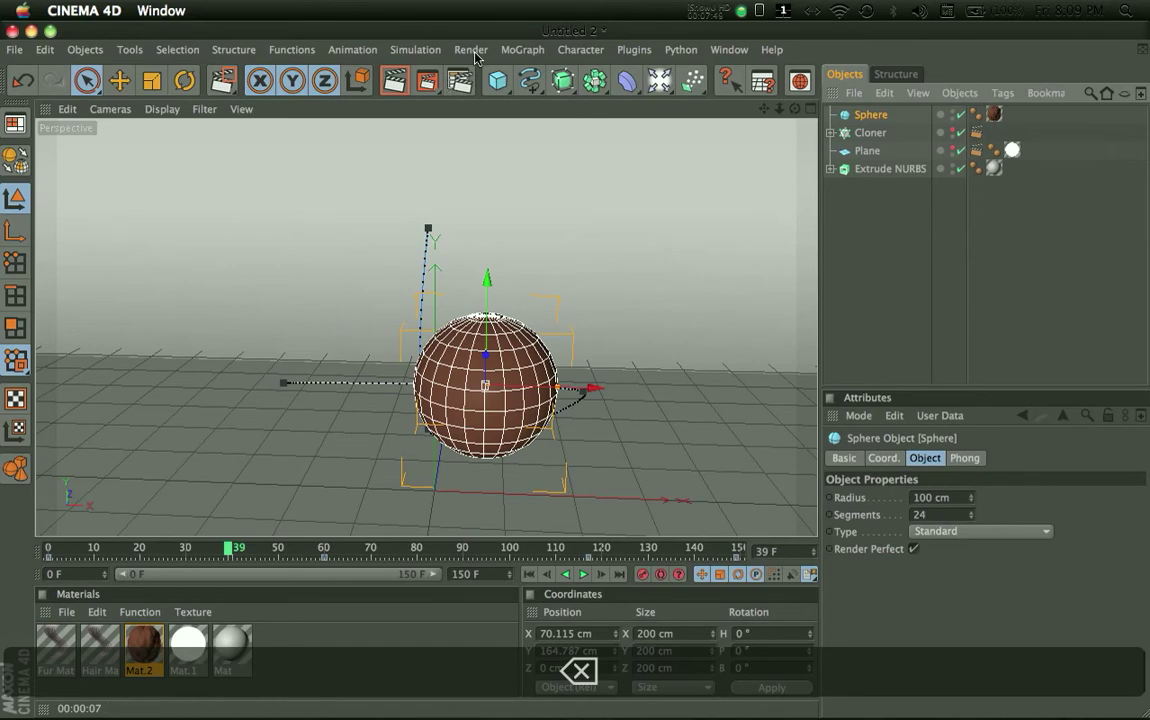
pyautogui.click(474, 52)
pyautogui.click(468, 54)
pyautogui.press('BackSpace')
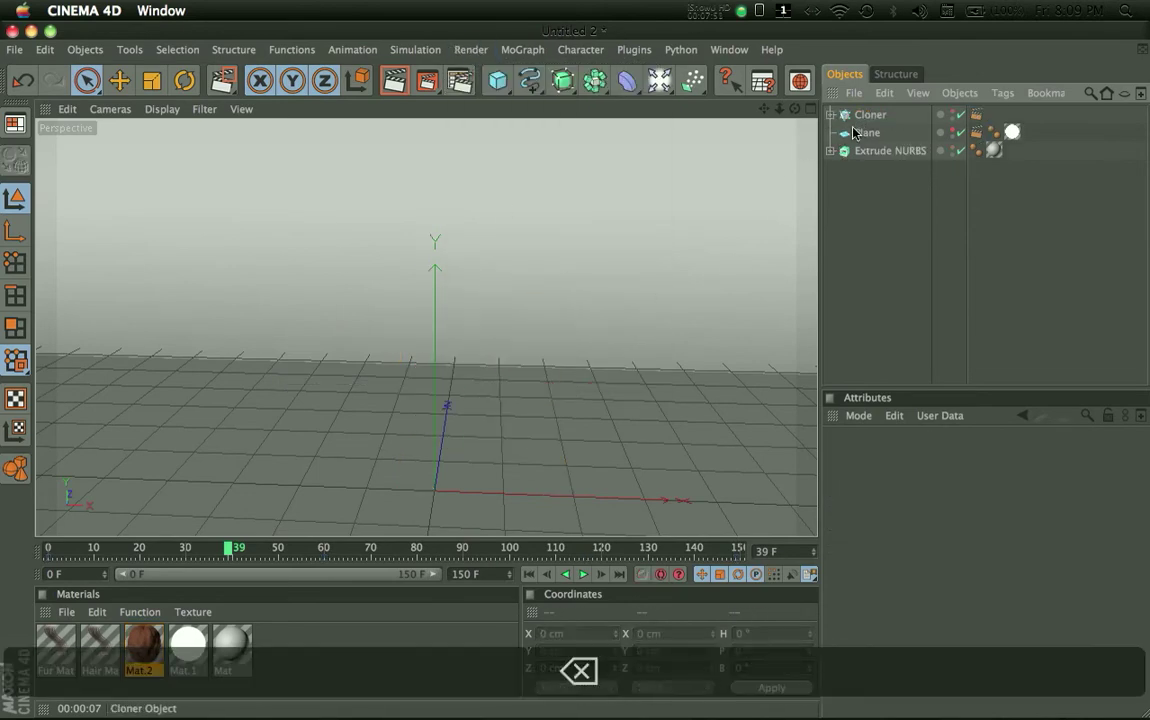
# - Add a cube raised to Y about 251 cm and place it inside a new HyperNURBS object
pyautogui.click(498, 78)
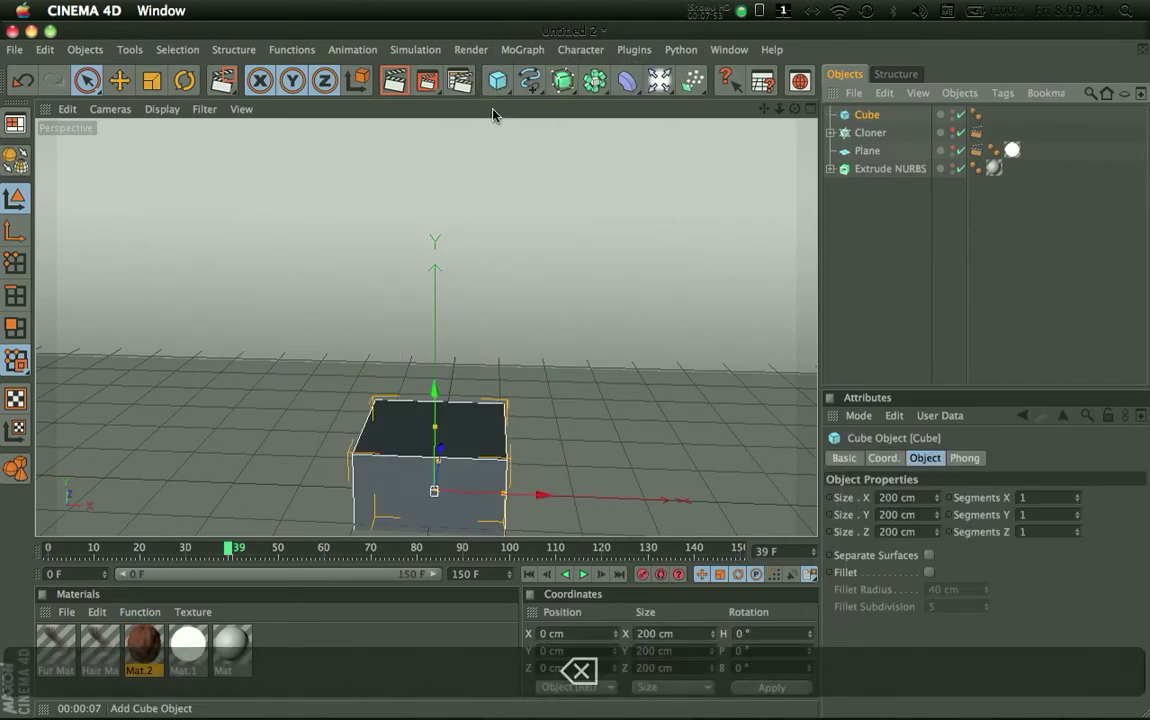
pyautogui.moveTo(432, 410); pyautogui.dragTo(432, 247)
pyautogui.keyDown('alt'); pyautogui.moveTo(459, 497); pyautogui.dragTo(470, 475); pyautogui.keyUp('alt')
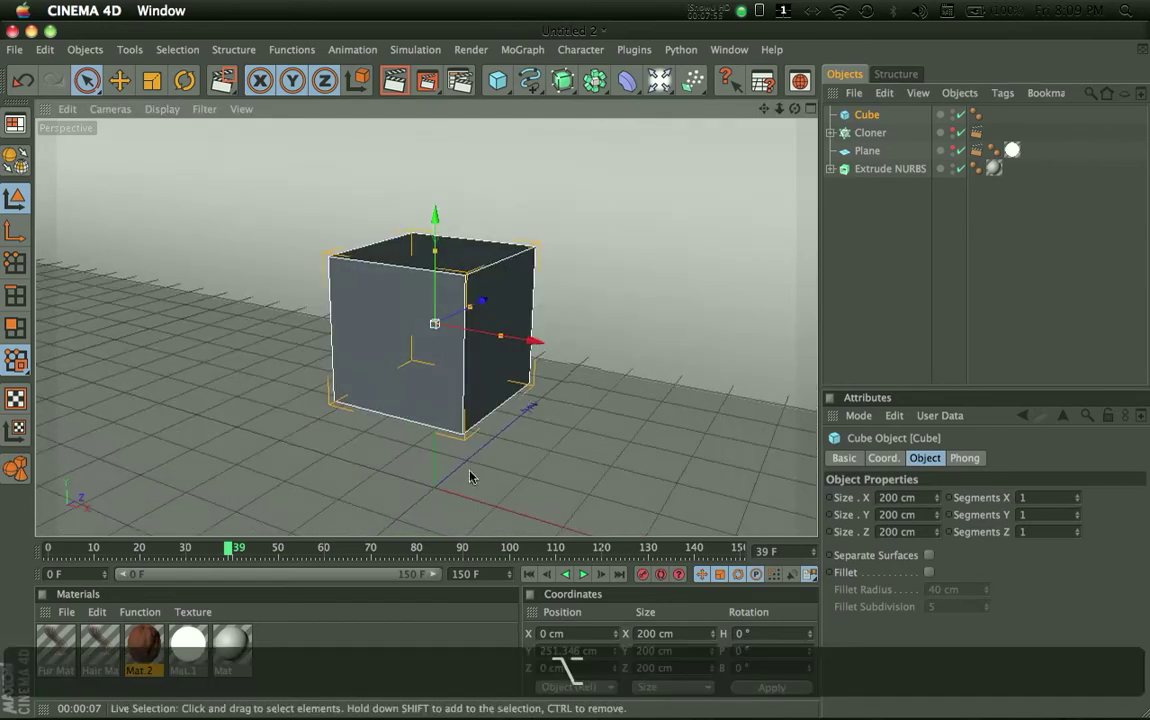
pyautogui.click(562, 80)
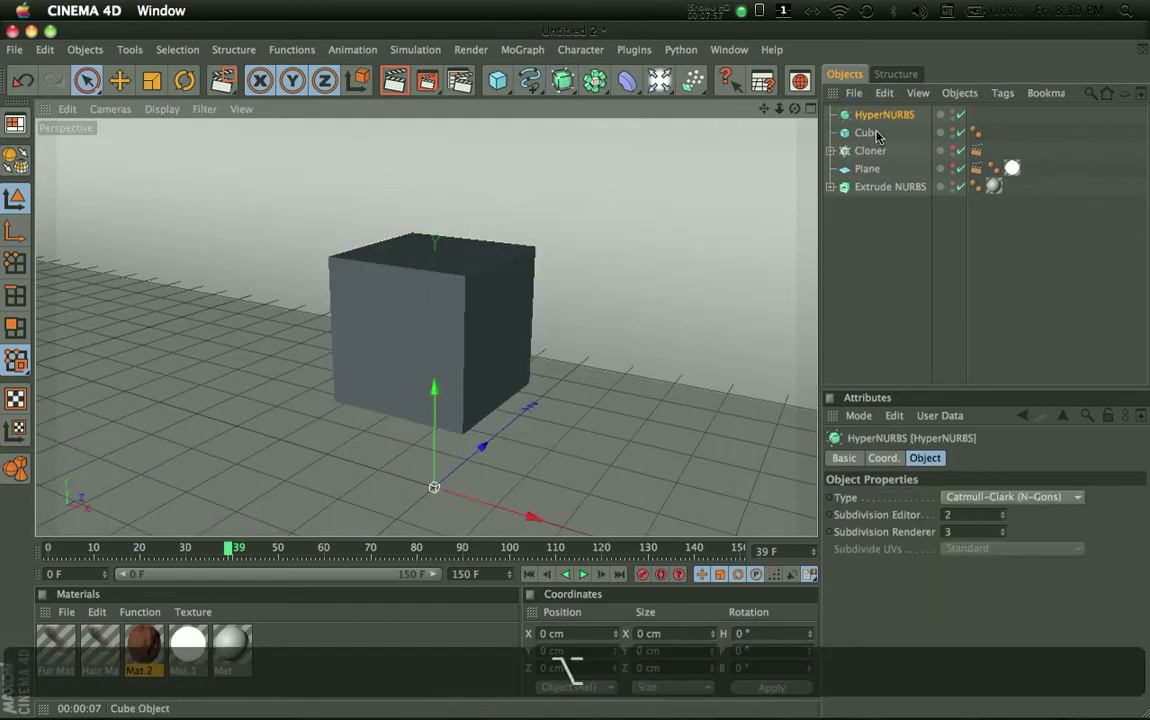
pyautogui.moveTo(868, 133); pyautogui.dragTo(874, 116)
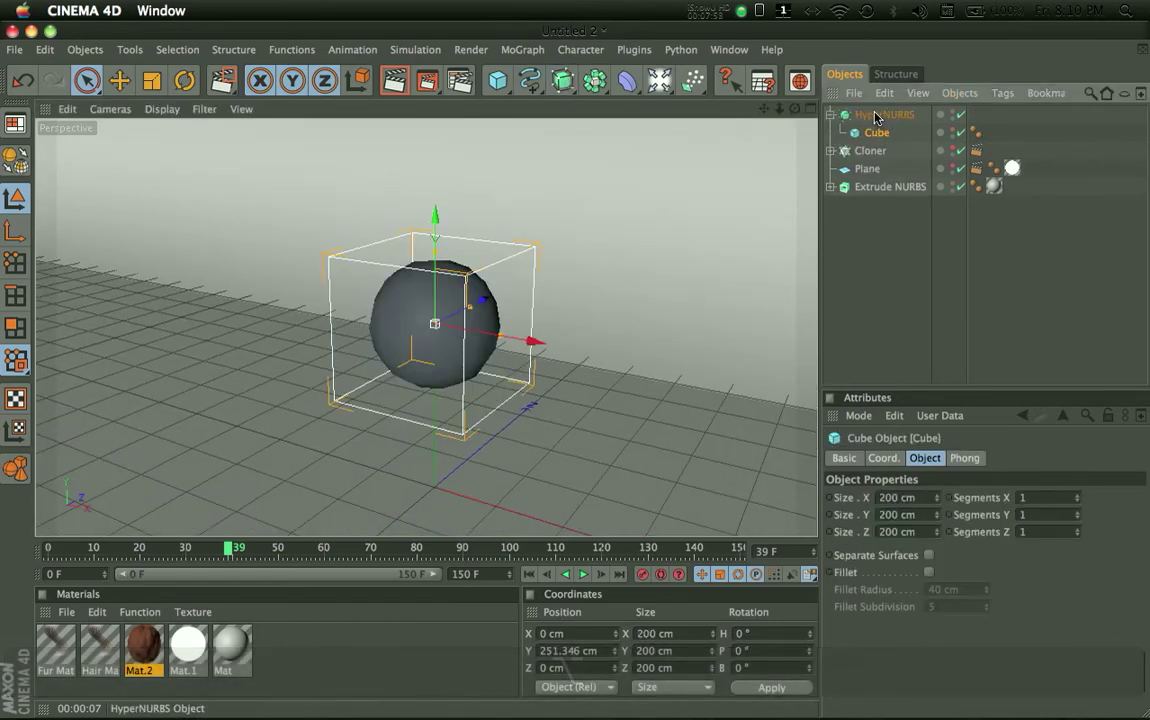
# - Set the cube's segments to 6 in X, 6 in Y and 5 in Z
pyautogui.doubleClick(1078, 494)
pyautogui.doubleClick(1078, 494)
pyautogui.click(1078, 494)
pyautogui.click(1077, 511)
pyautogui.click(1077, 511)
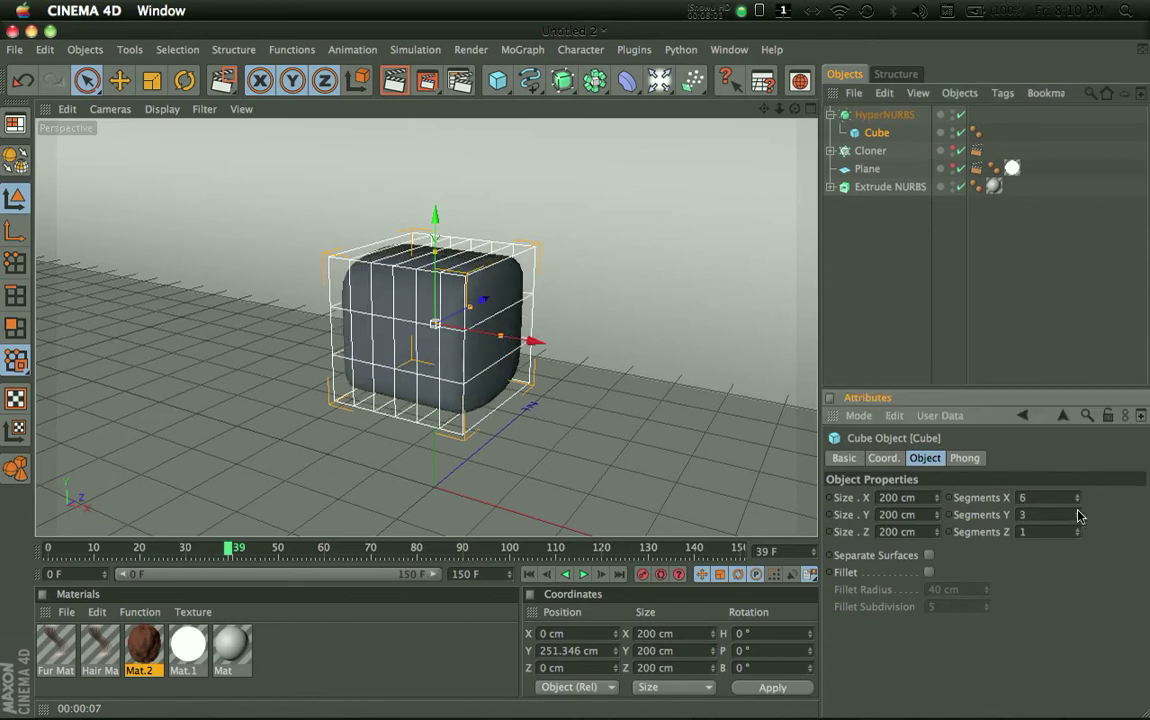
pyautogui.click(1077, 511)
pyautogui.click(1077, 511)
pyautogui.click(1077, 511)
pyautogui.moveTo(1079, 531); pyautogui.dragTo(1079, 525)
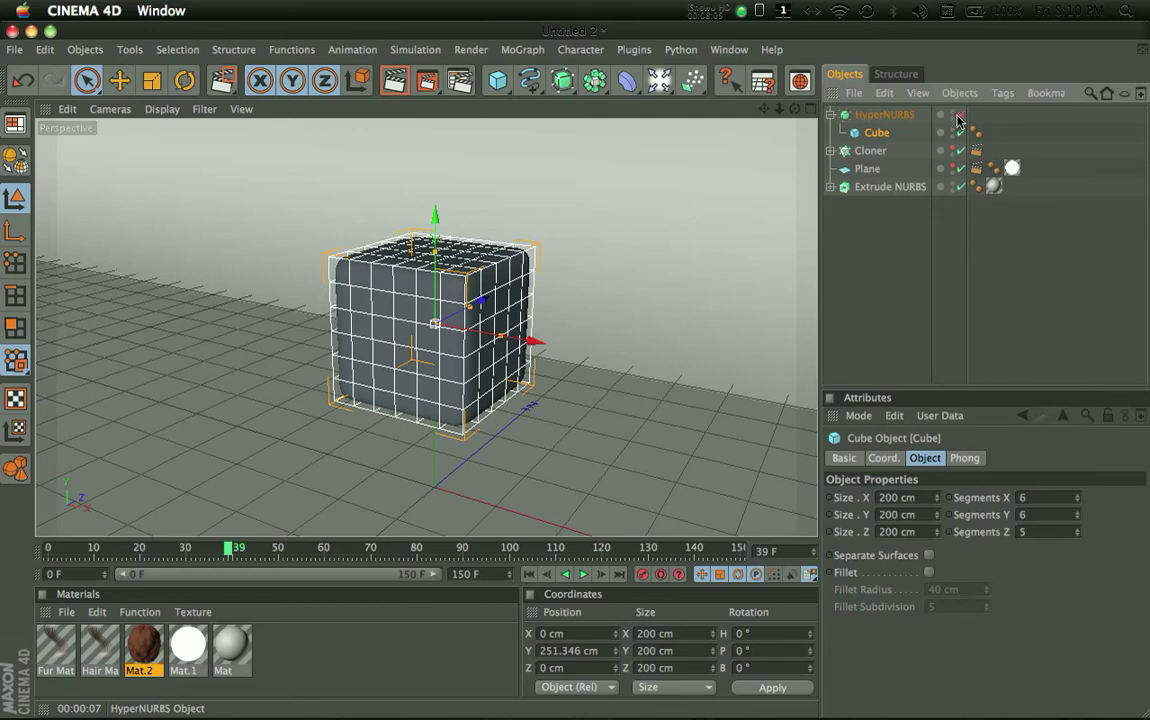
# - Disable the HyperNURBS, make the cube editable and switch to polygon editing
pyautogui.click(960, 115)
pyautogui.click(15, 124)
pyautogui.click(15, 327)
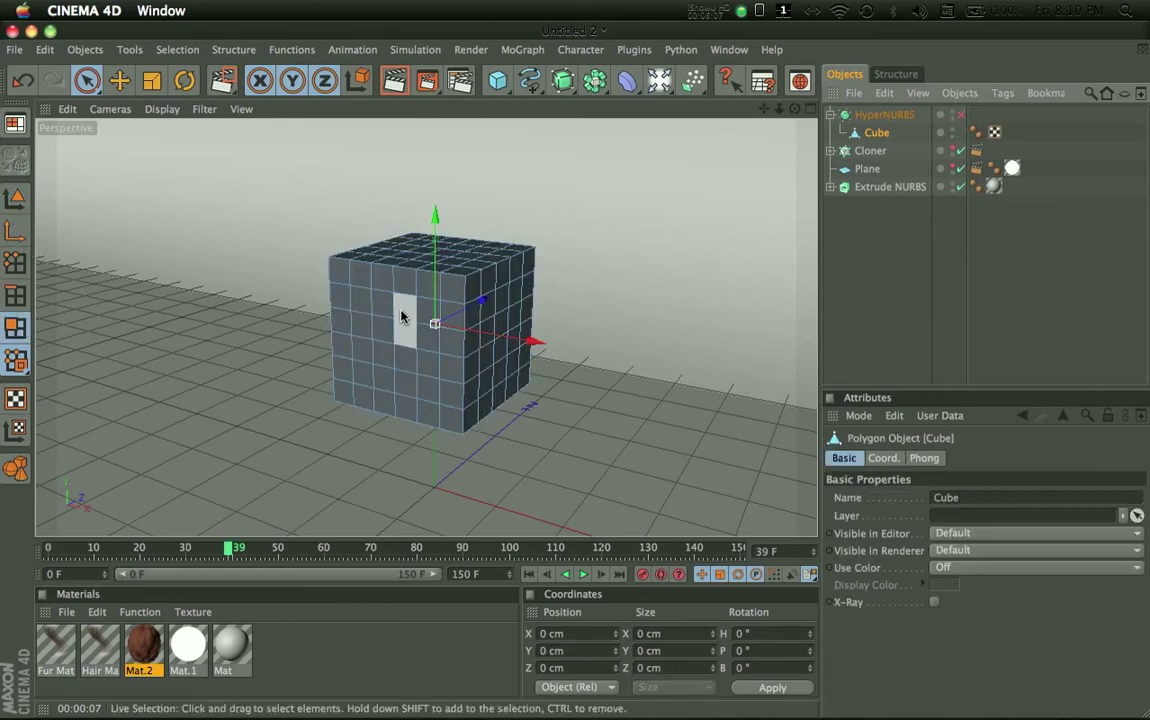
# - Select several separate polygon groups on the cube's front and side faces and Smooth Shift them outward by 64 cm
pyautogui.moveTo(401, 316)
pyautogui.mouseDown()
pyautogui.moveTo(407, 390)
pyautogui.moveTo(415, 356)
pyautogui.mouseUp()
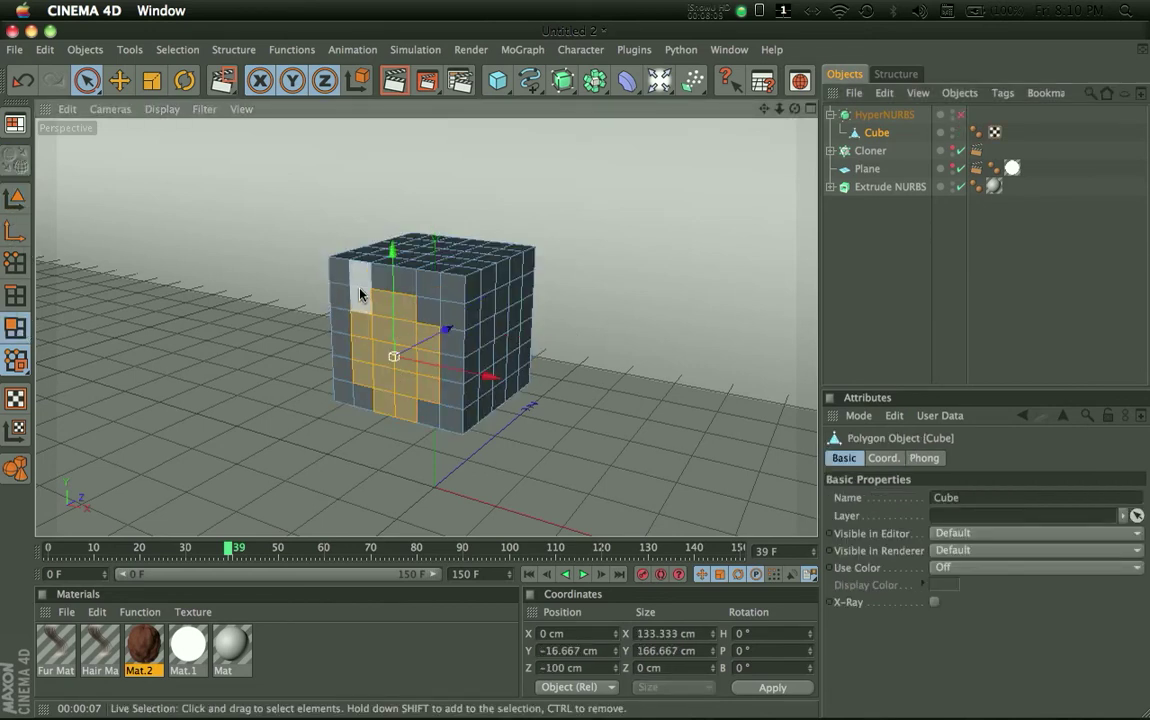
pyautogui.click(360, 291)
pyautogui.keyDown('shift'); pyautogui.click(440, 352); pyautogui.keyUp('shift')
pyautogui.keyDown('shift'); pyautogui.click(382, 400); pyautogui.keyUp('shift')
pyautogui.keyDown('shift'); pyautogui.click(498, 398); pyautogui.keyUp('shift')
pyautogui.rightClick(630, 358)
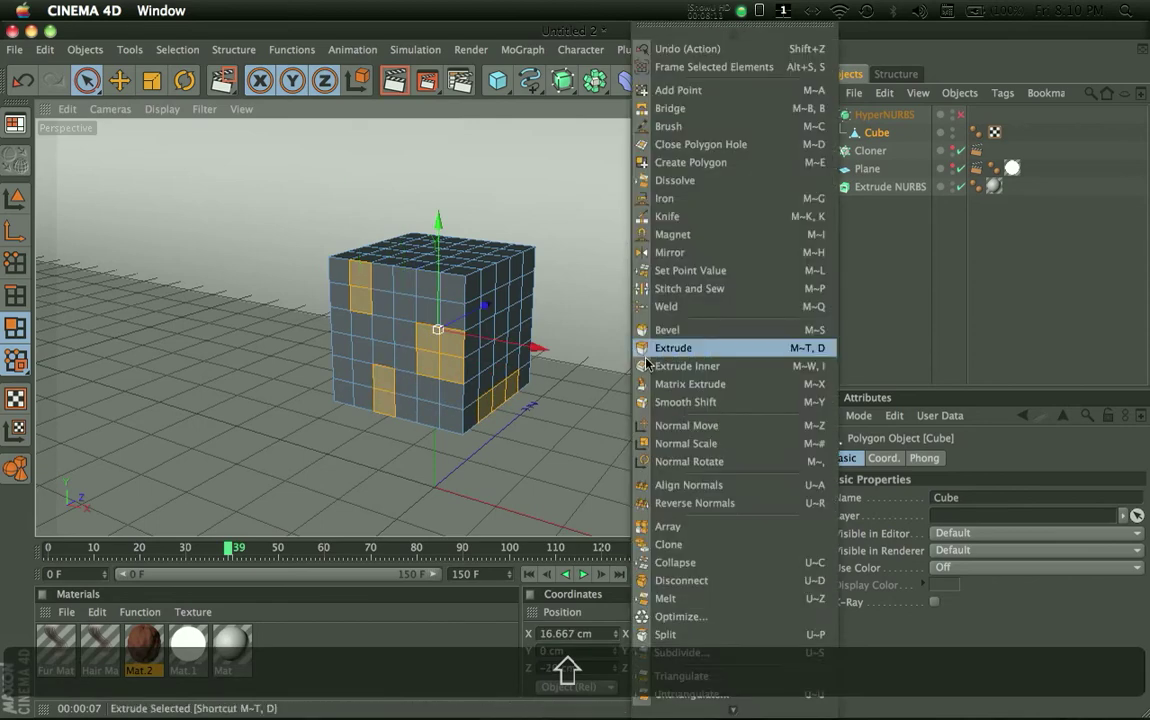
pyautogui.click(685, 401)
pyautogui.moveTo(640, 400); pyautogui.dragTo(612, 376)
pyautogui.keyDown('alt'); pyautogui.moveTo(612, 376); pyautogui.dragTo(420, 313); pyautogui.keyUp('alt')
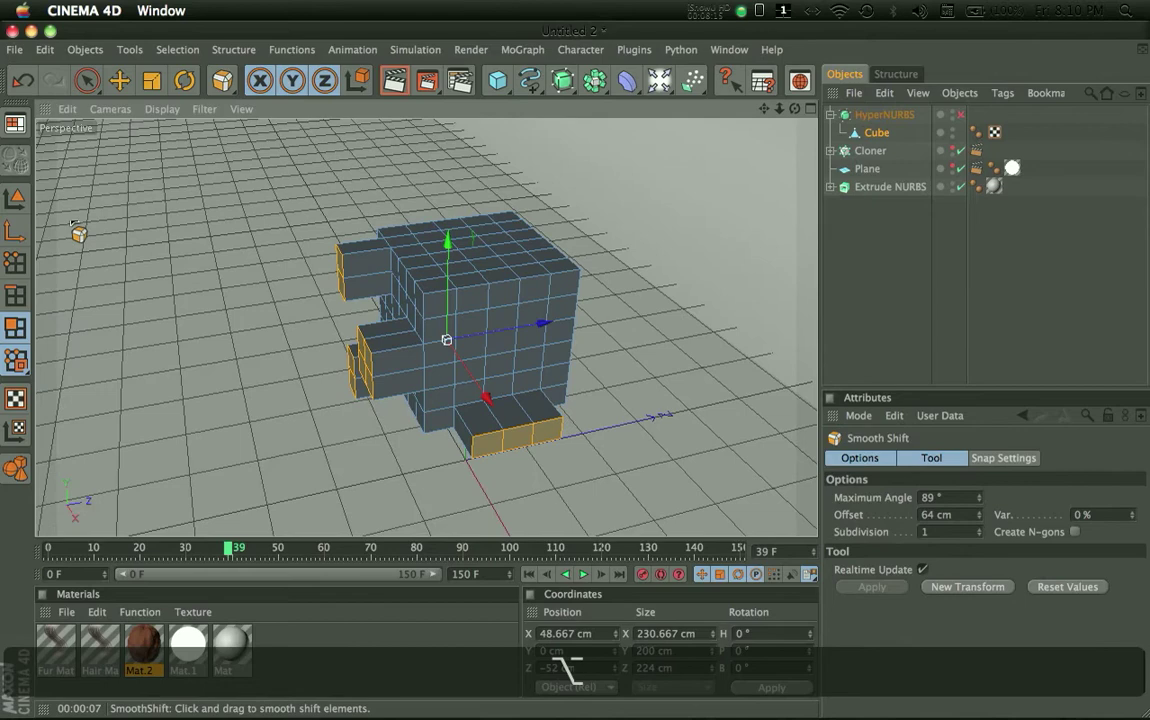
# - Bevel a patch of polygons at the cube's upper corner with 11 cm extrusion and 11 cm inner offset, then return to Live Selection
pyautogui.click(86, 80)
pyautogui.click(517, 268)
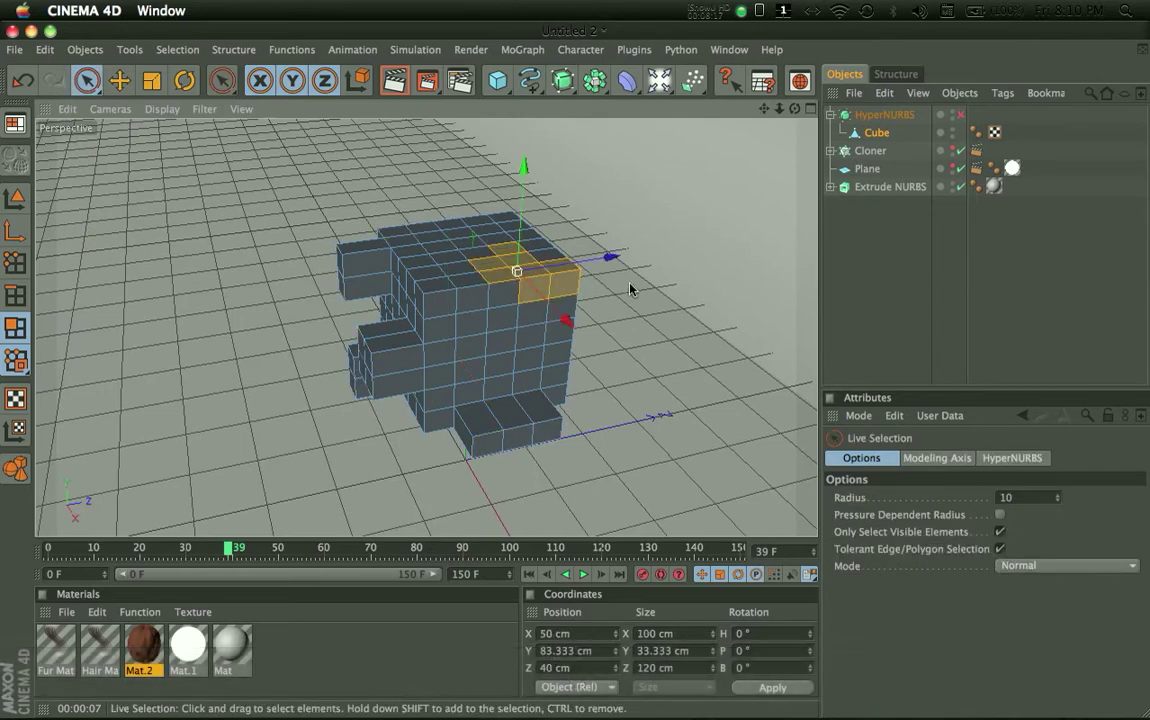
pyautogui.rightClick(690, 360)
pyautogui.click(736, 341)
pyautogui.moveTo(688, 326); pyautogui.dragTo(586, 320)
pyautogui.rightClick(176, 290)
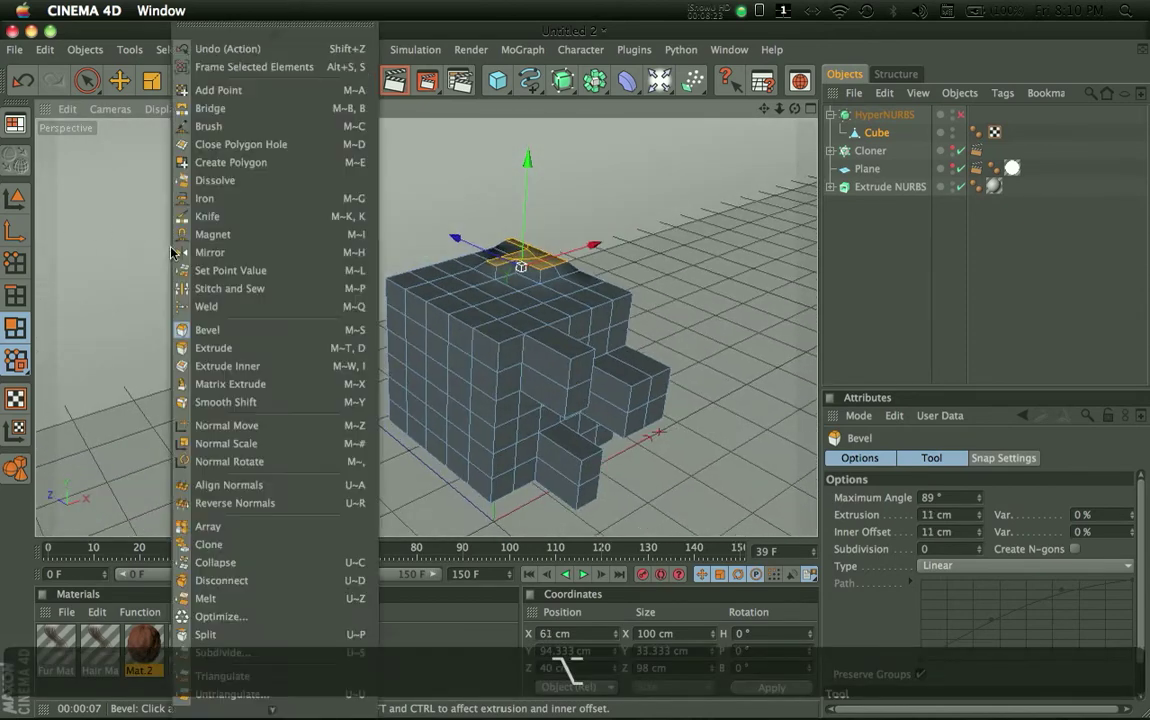
pyautogui.click(96, 84)
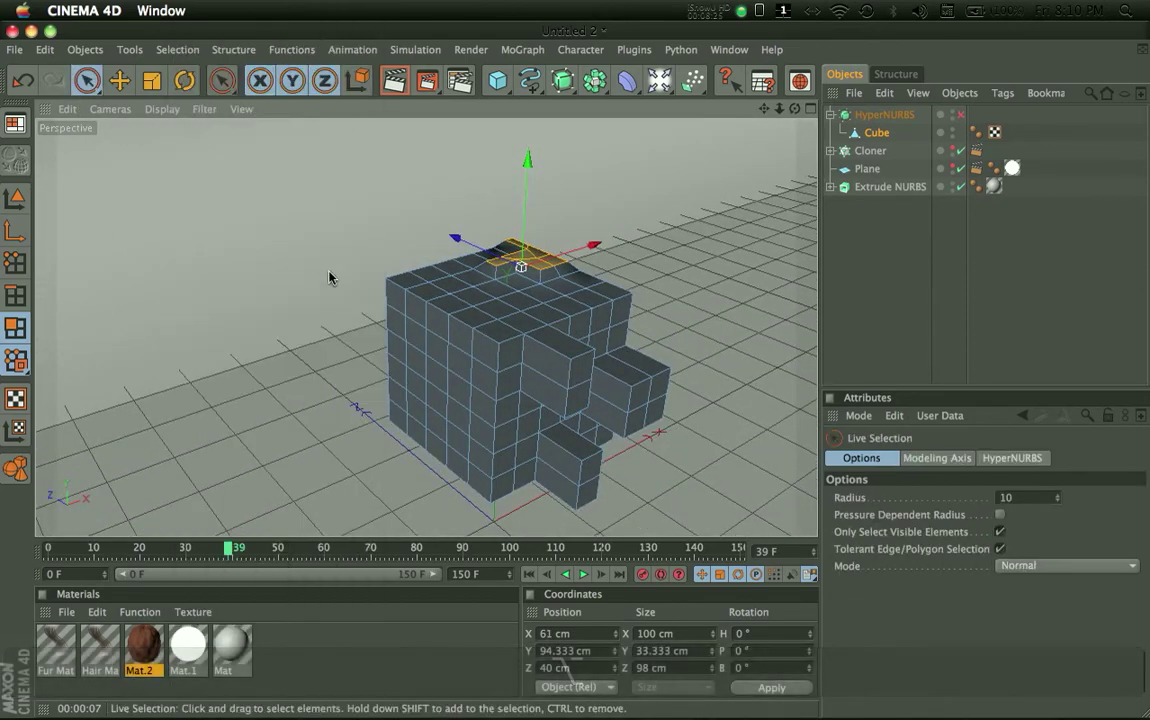
# - Select polygons across the cube's negative-X side and adjoining top edge and Matrix Extrude them into curved, tapering spikes
pyautogui.moveTo(408, 287)
pyautogui.mouseDown()
pyautogui.moveTo(385, 373)
pyautogui.moveTo(367, 301)
pyautogui.mouseUp()
pyautogui.rightClick(297, 313)
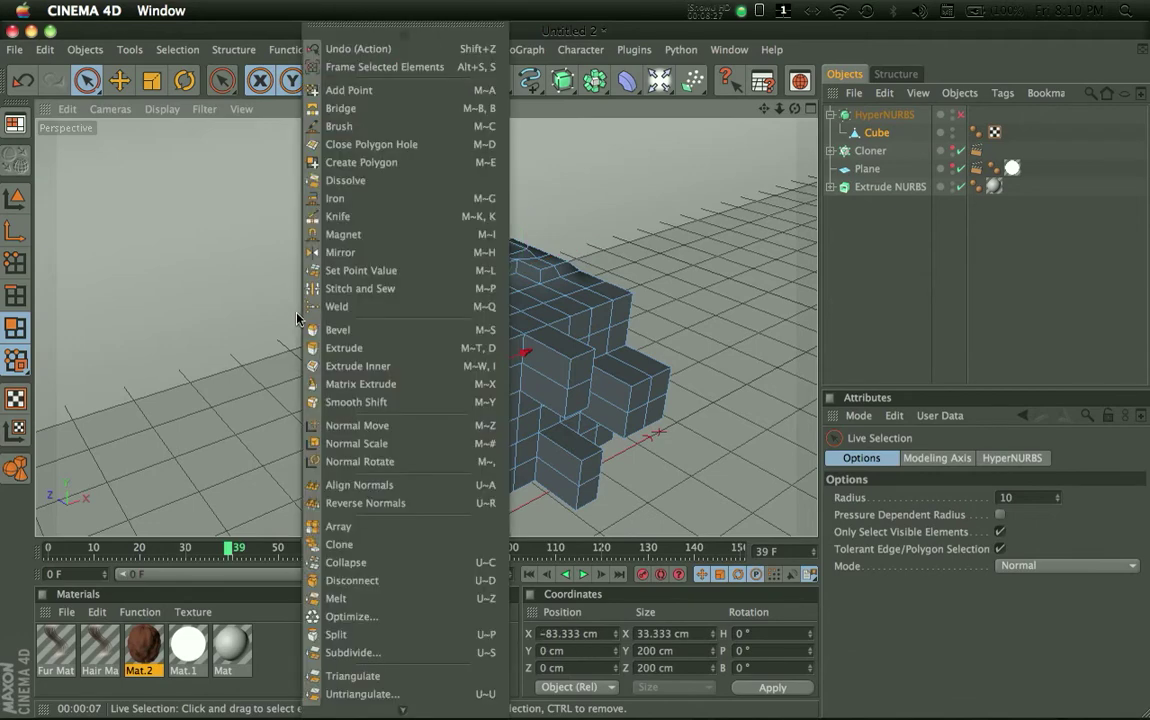
pyautogui.click(322, 383)
pyautogui.moveTo(578, 378); pyautogui.dragTo(270, 367)
pyautogui.click(86, 90)
# - Select a patch of polygons wrapping around the cube's plain rear vertical corner and inset it 13.3 cm with Extrude Inner
pyautogui.keyDown('alt'); pyautogui.moveTo(700, 372); pyautogui.dragTo(281, 345); pyautogui.keyUp('alt')
pyautogui.keyDown('alt'); pyautogui.moveTo(281, 345); pyautogui.dragTo(255, 311, button='middle'); pyautogui.keyUp('alt')
pyautogui.keyDown('alt'); pyautogui.moveTo(255, 311); pyautogui.dragTo(279, 312); pyautogui.keyUp('alt')
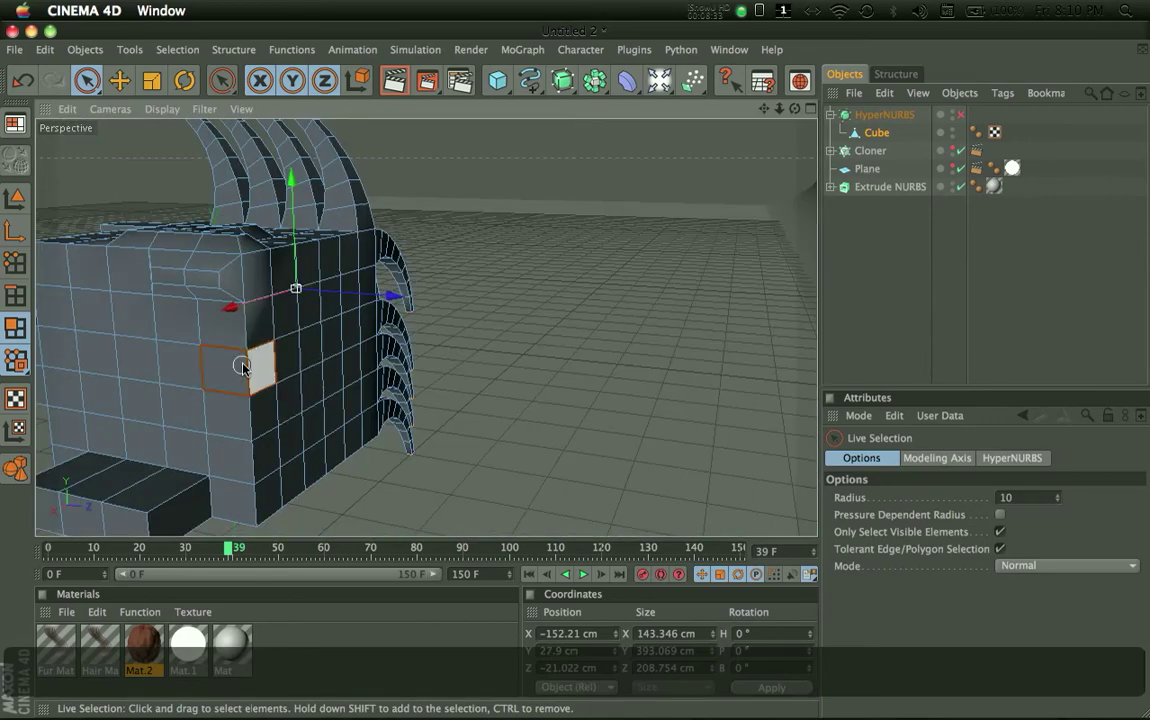
pyautogui.moveTo(320, 426); pyautogui.dragTo(322, 425)
pyautogui.rightClick(505, 380)
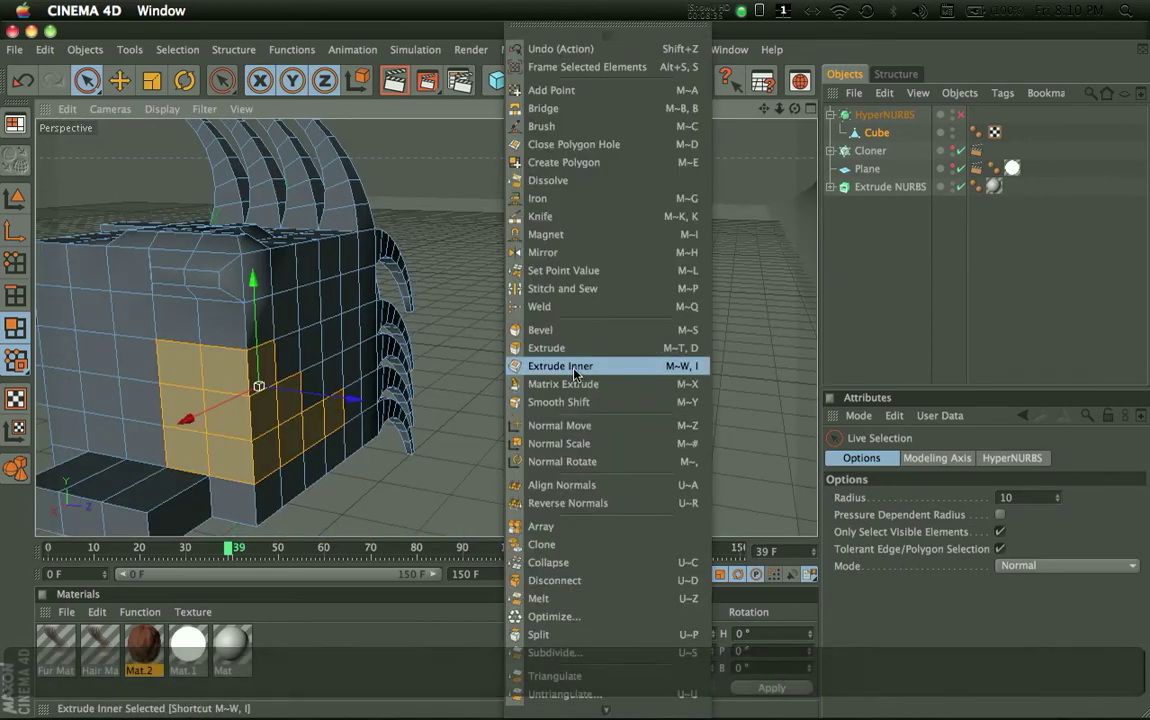
pyautogui.click(575, 366)
pyautogui.moveTo(583, 385); pyautogui.dragTo(612, 390)
# - Extrude the inset corner patch outward and switch to Extrude Inner for its end polygons
pyautogui.rightClick(688, 360)
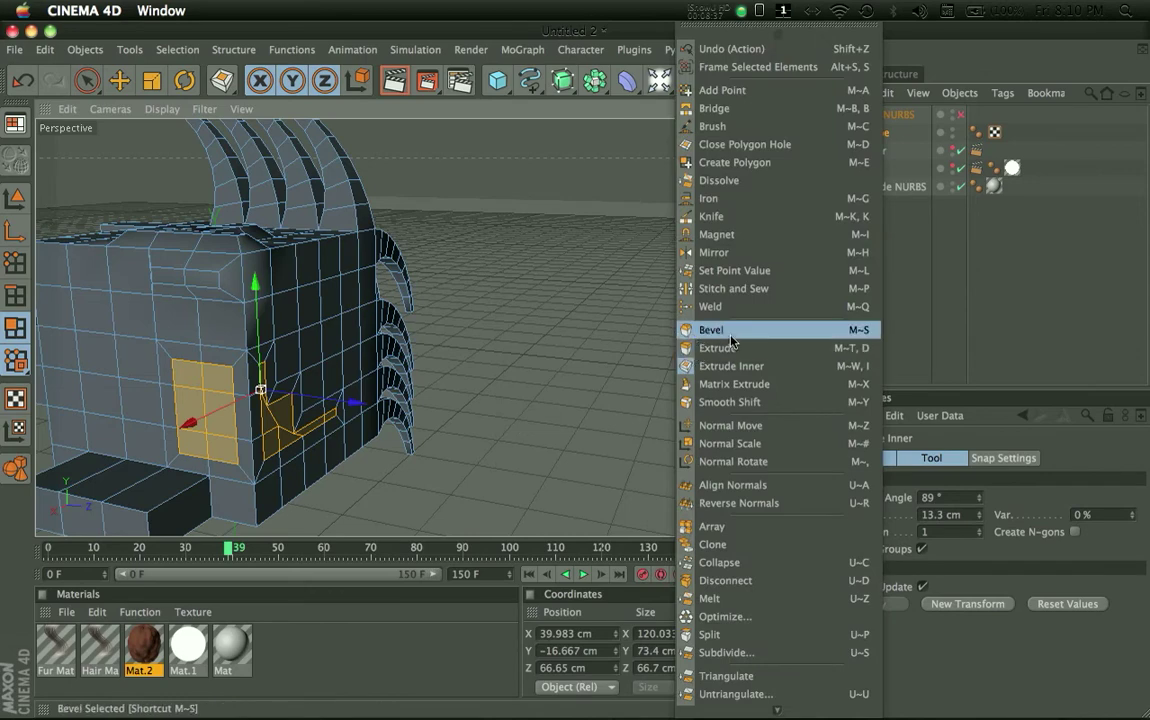
pyautogui.click(717, 348)
pyautogui.moveTo(544, 355); pyautogui.dragTo(647, 354)
pyautogui.rightClick(533, 348)
pyautogui.click(621, 365)
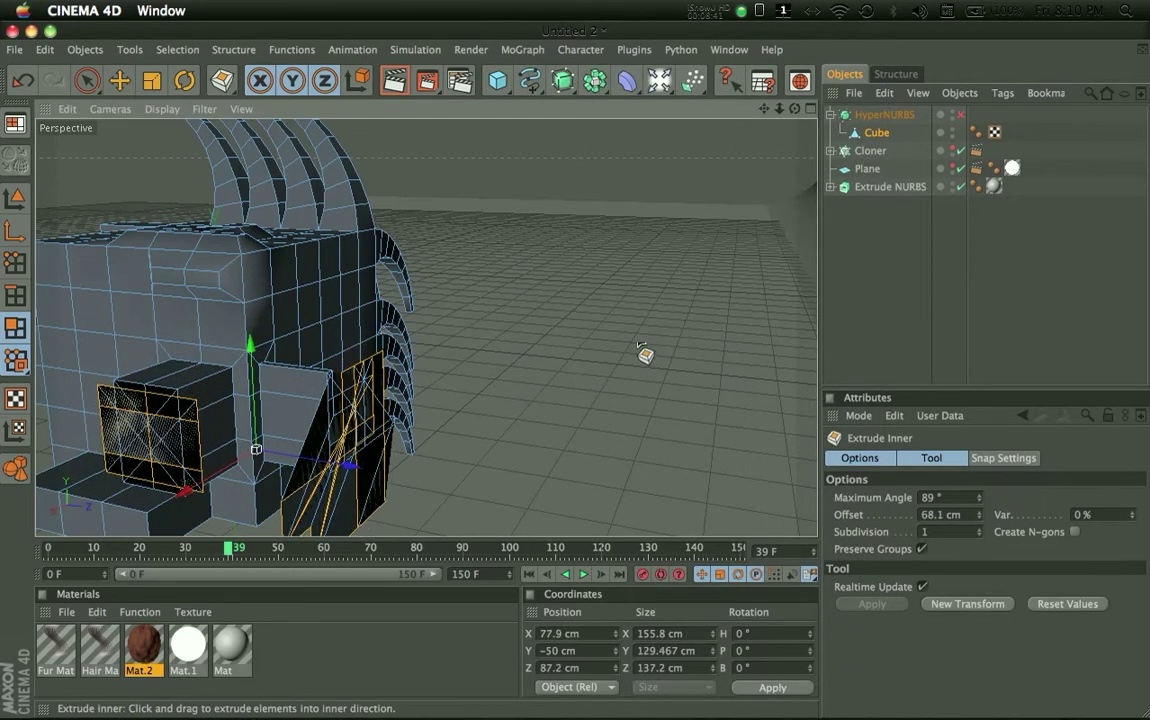
# - Extrude the corner patch's selected end polygons again with an offset of -35.8 cm
pyautogui.rightClick(647, 354)
pyautogui.click(675, 375)
pyautogui.moveTo(575, 367); pyautogui.dragTo(612, 381)
# - Select a patch of polygons on the cube's underside and Matrix Extrude it into curved spikes, then return to Live Selection
pyautogui.keyDown('alt'); pyautogui.moveTo(612, 381); pyautogui.dragTo(461, 381, button='right'); pyautogui.keyUp('alt')
pyautogui.keyDown('alt'); pyautogui.moveTo(396, 360); pyautogui.dragTo(580, 313, button='middle'); pyautogui.keyUp('alt')
pyautogui.keyDown('alt'); pyautogui.moveTo(582, 314); pyautogui.dragTo(461, 300); pyautogui.keyUp('alt')
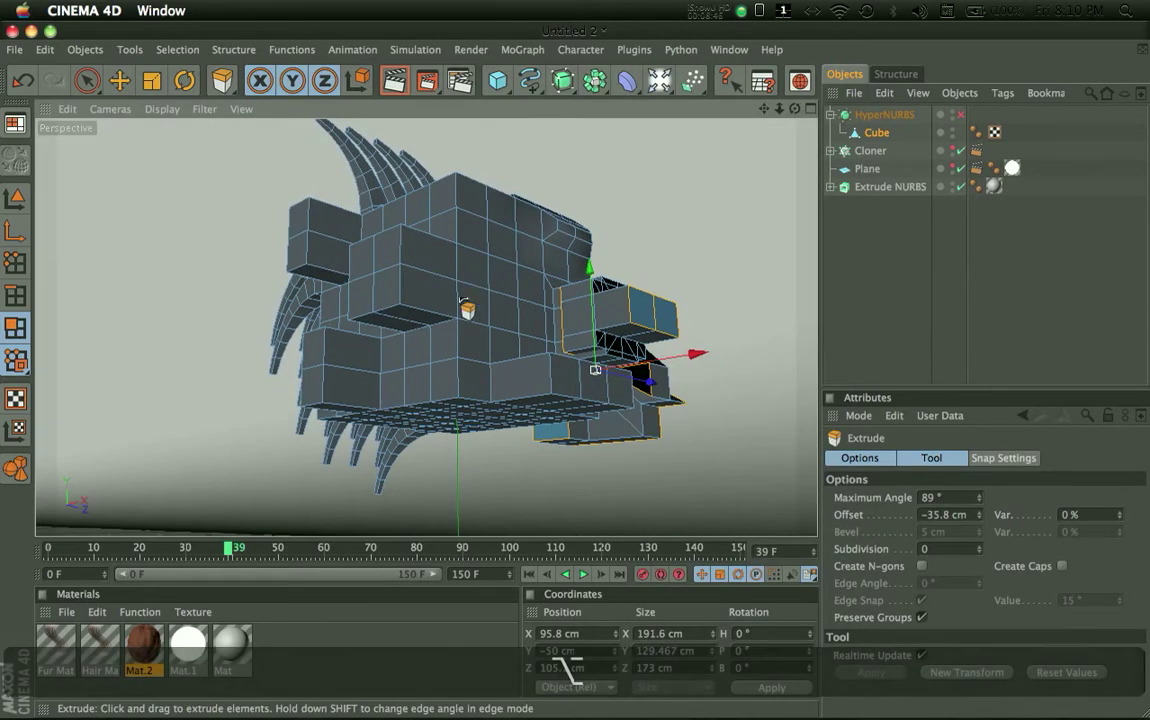
pyautogui.click(88, 82)
pyautogui.moveTo(460, 424); pyautogui.dragTo(420, 415)
pyautogui.rightClick(215, 350)
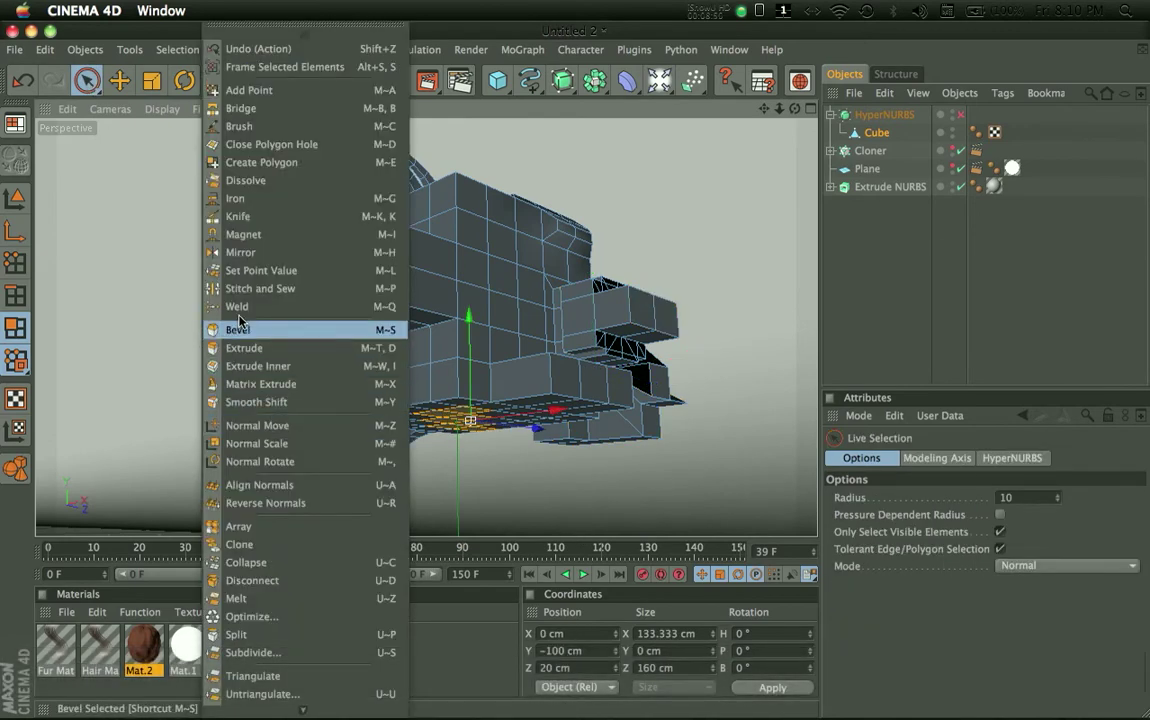
pyautogui.click(240, 384)
pyautogui.moveTo(583, 386); pyautogui.dragTo(583, 385)
pyautogui.click(96, 81)
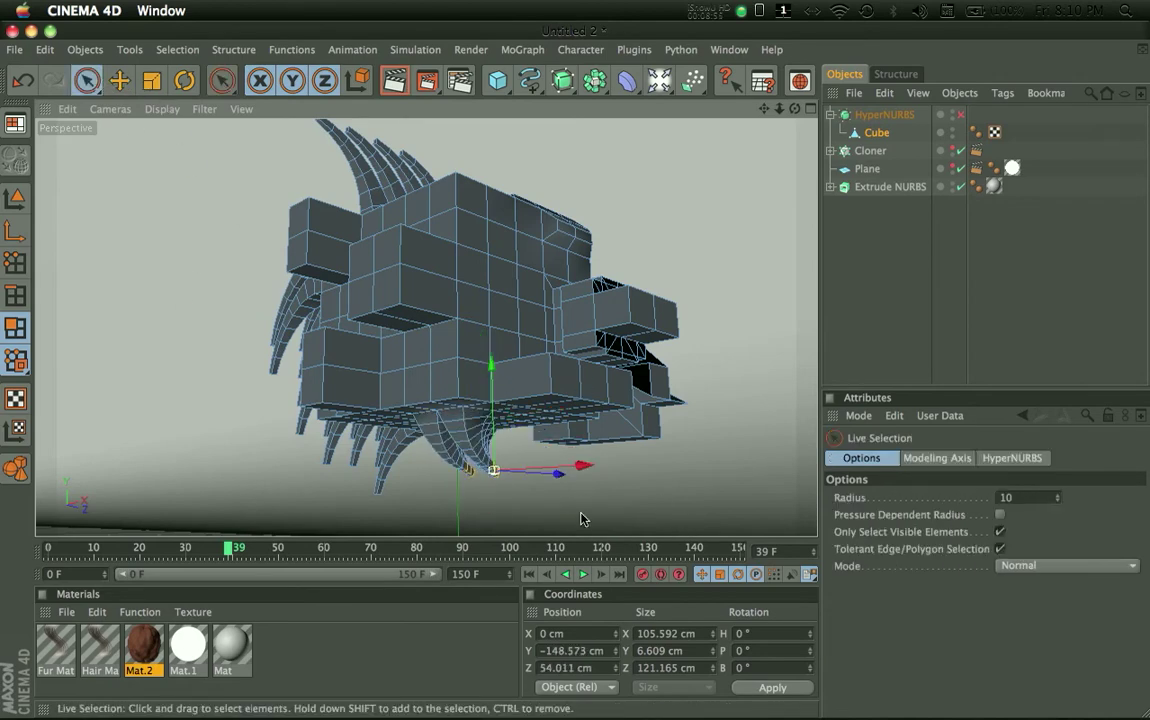
# - Move the tips of the underside spikes to Z -182.169 cm and Y -95.403 cm, stretching them out beneath the cube
pyautogui.moveTo(556, 480); pyautogui.dragTo(368, 463)
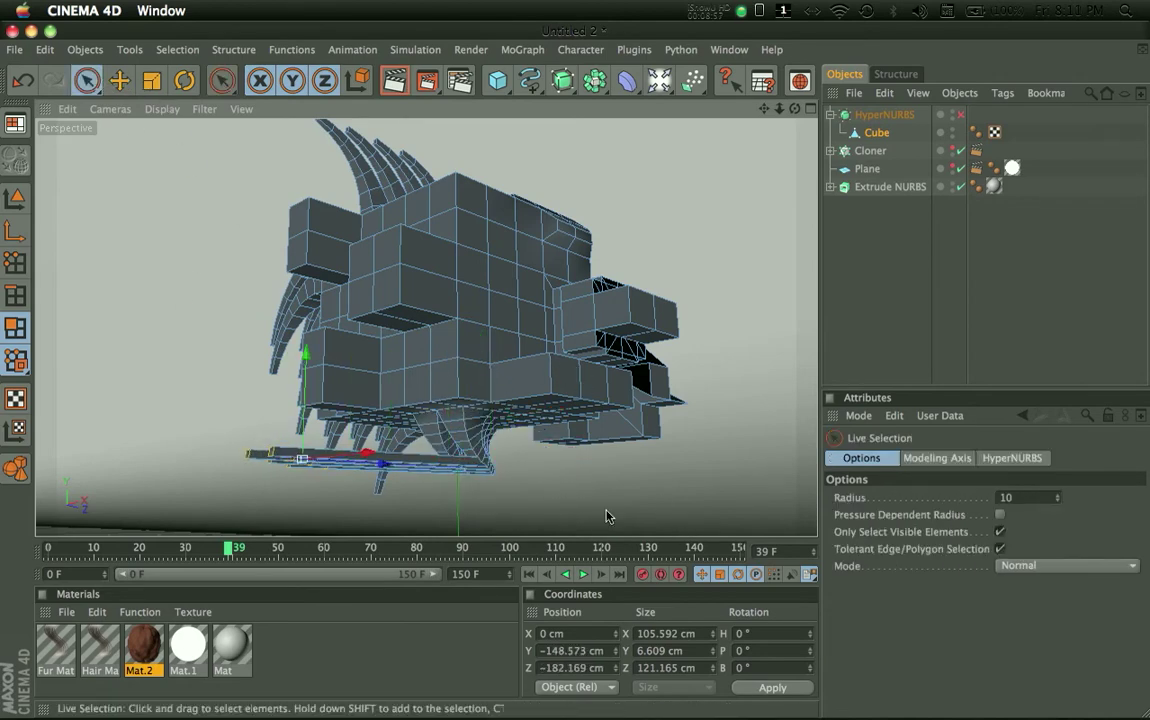
pyautogui.keyDown('alt'); pyautogui.moveTo(608, 514); pyautogui.dragTo(480, 478); pyautogui.keyUp('alt')
pyautogui.moveTo(292, 393); pyautogui.dragTo(700, 330)
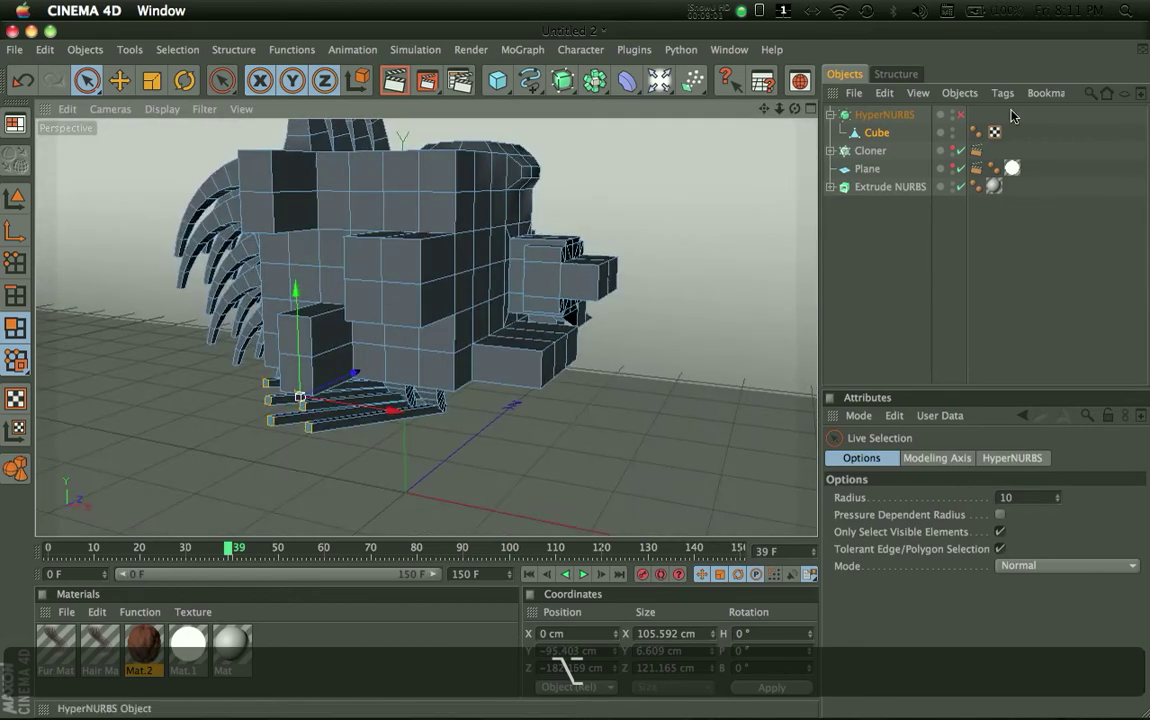
# - Re-enable the HyperNURBS, deselect everything and render a viewport preview of the smoothed spiky cube
pyautogui.click(960, 114)
pyautogui.click(883, 309)
pyautogui.keyDown('alt'); pyautogui.moveTo(570, 303); pyautogui.dragTo(593, 340); pyautogui.keyUp('alt')
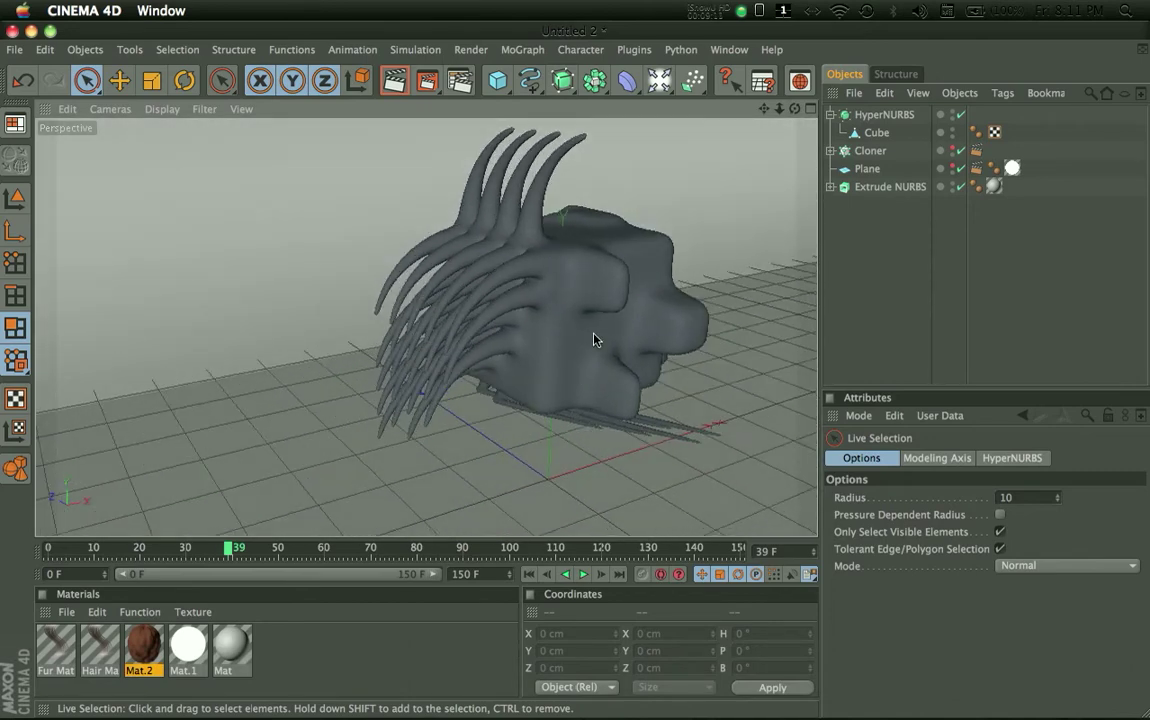
pyautogui.keyDown('alt'); pyautogui.moveTo(593, 339); pyautogui.dragTo(430, 366, button='middle'); pyautogui.keyUp('alt')
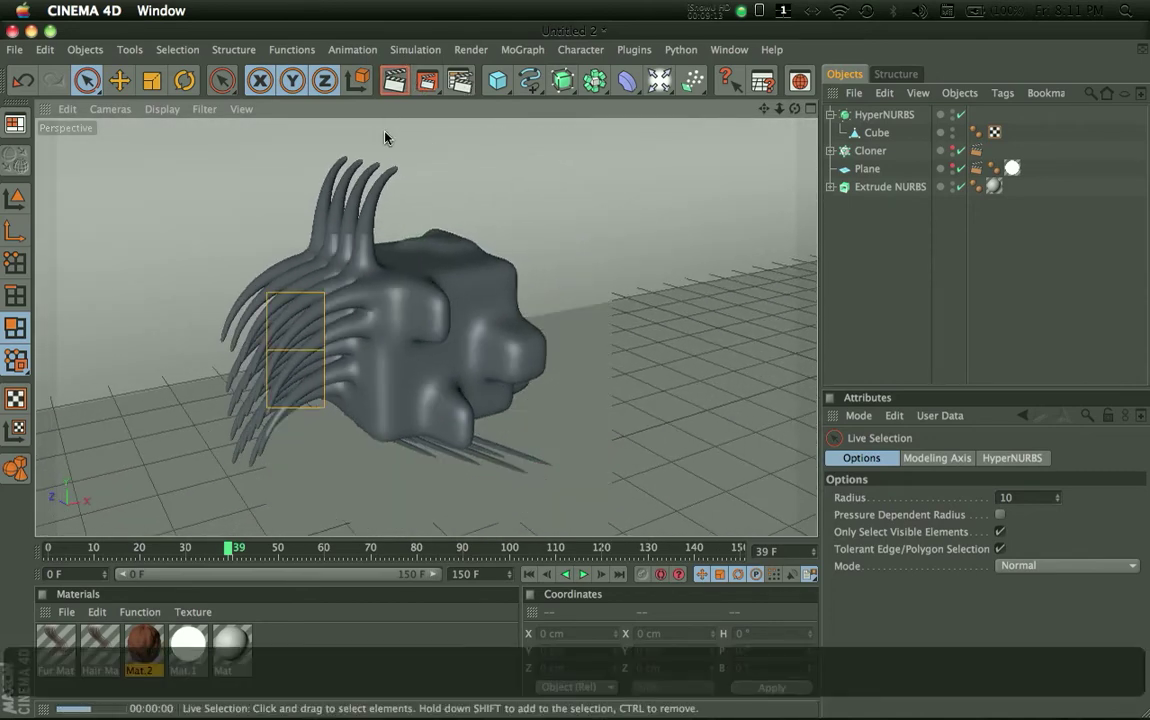
pyautogui.keyDown('alt'); pyautogui.moveTo(590, 365); pyautogui.dragTo(705, 402, button='middle'); pyautogui.keyUp('alt')
# - Apply the brown Mat.2 material to the cube and render a viewport preview
pyautogui.moveTo(143, 645); pyautogui.dragTo(420, 360)
pyautogui.click(391, 81)
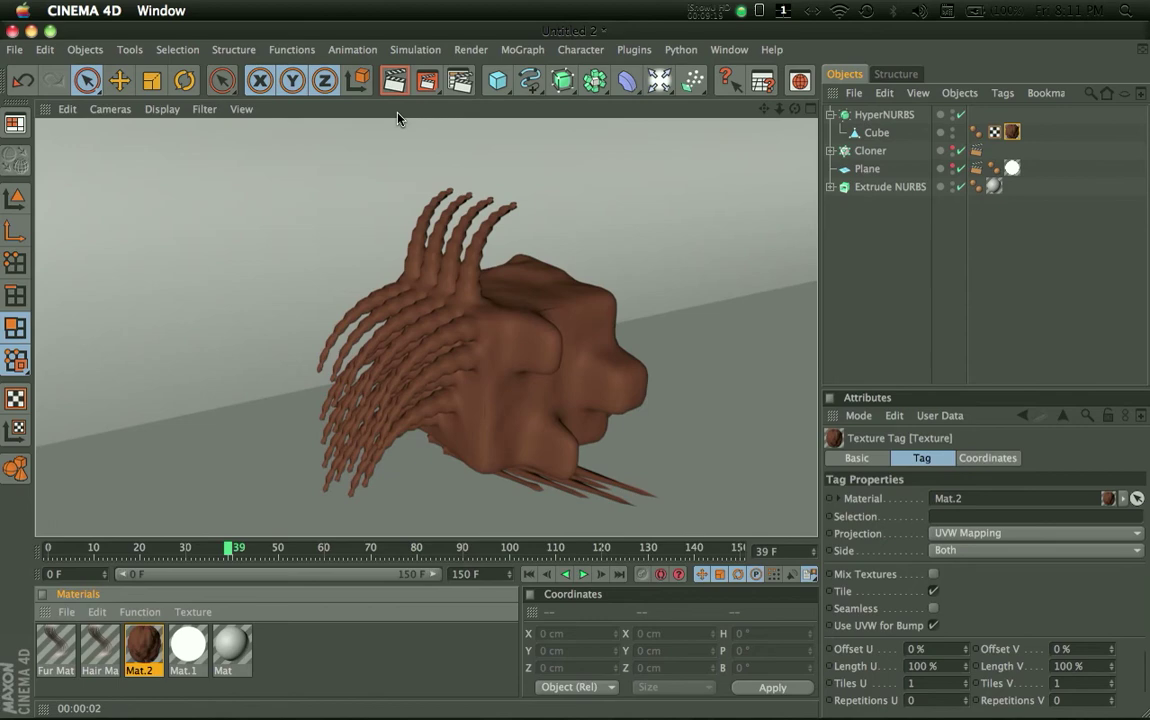
pyautogui.keyDown('alt'); pyautogui.moveTo(593, 359); pyautogui.dragTo(512, 427); pyautogui.keyUp('alt')
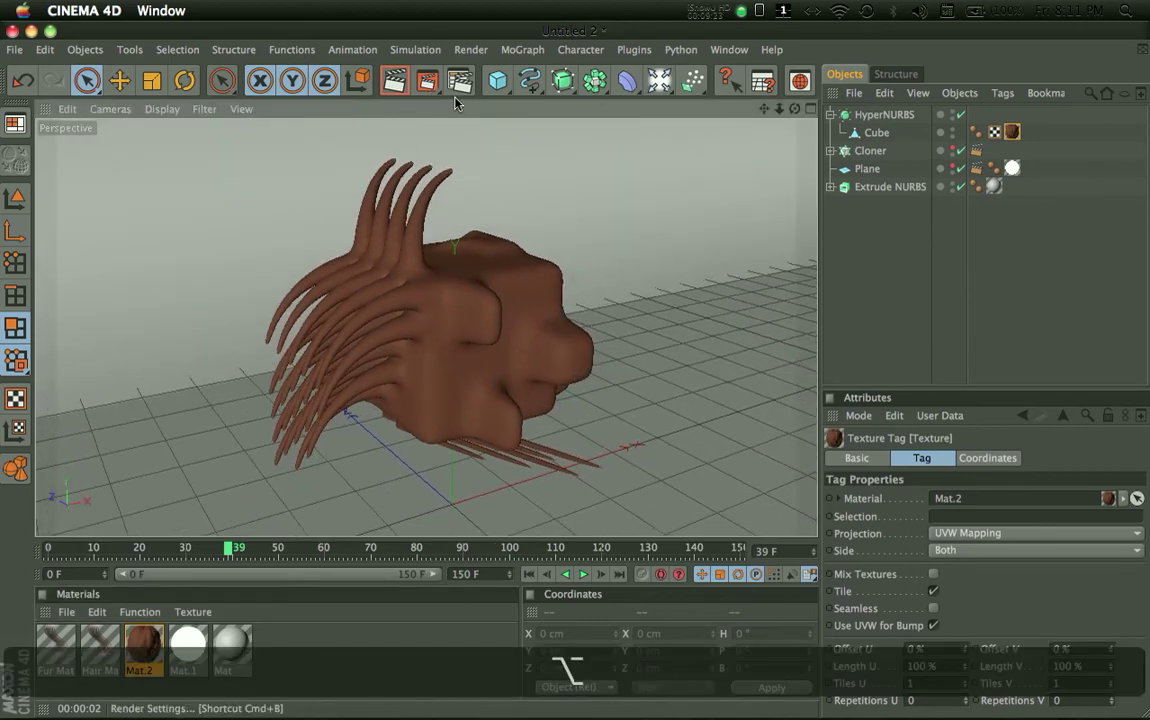
# - Add a Hair object to the HyperNURBS, deselect it and render a viewport preview of the hairy model
pyautogui.click(876, 133)
pyautogui.click(826, 115)
pyautogui.click(830, 114)
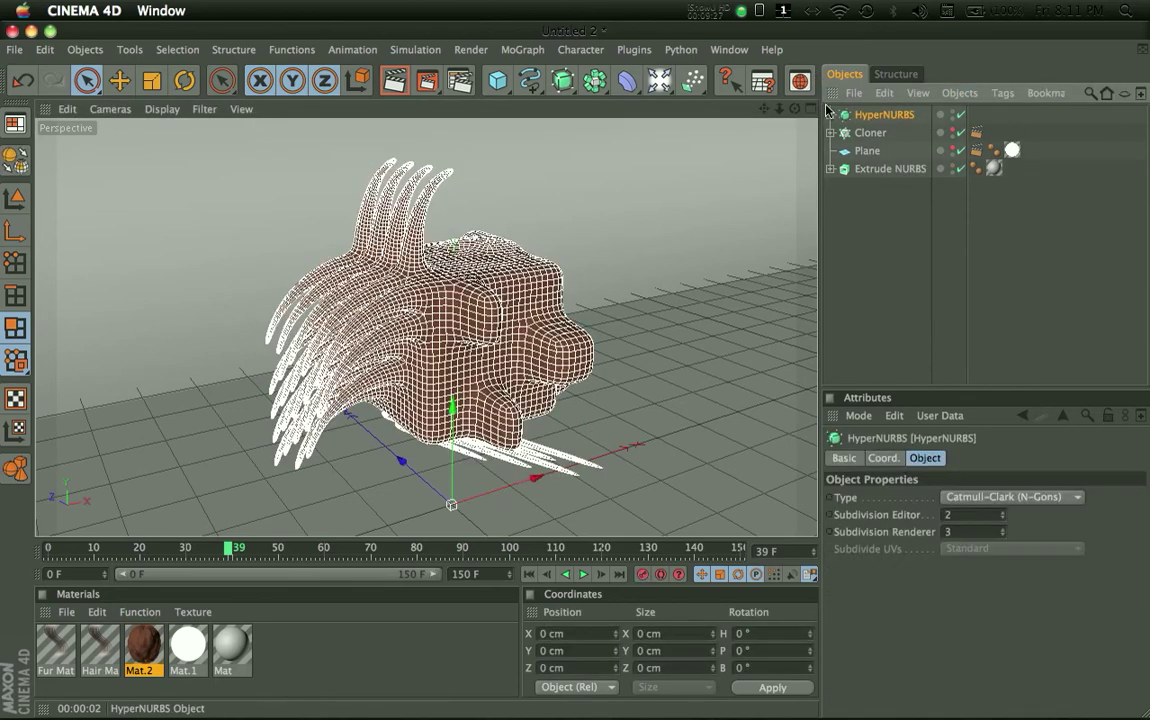
pyautogui.click(411, 51)
pyautogui.moveTo(445, 170)
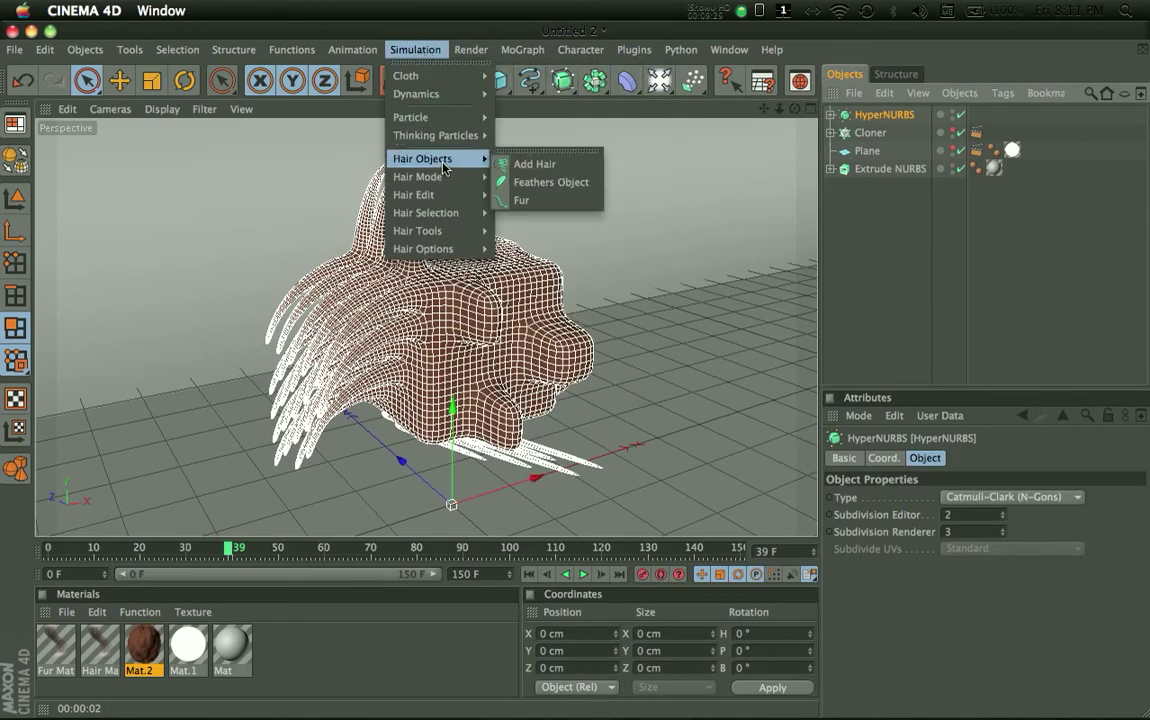
pyautogui.click(586, 168)
pyautogui.click(865, 260)
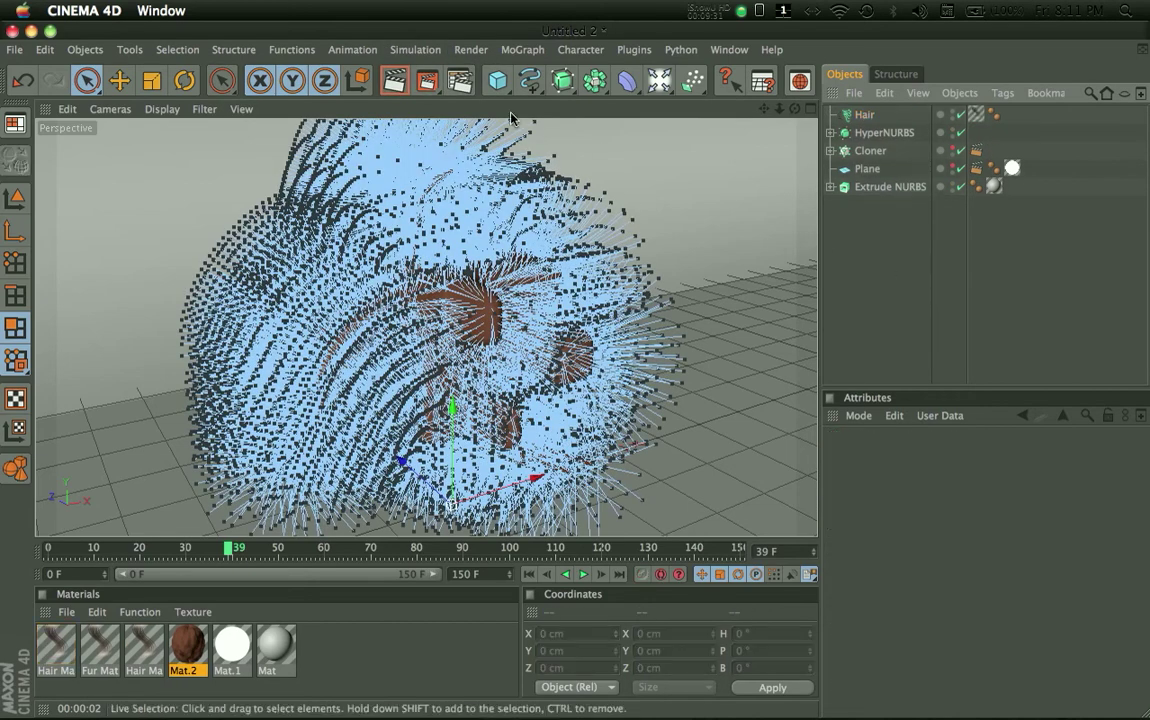
pyautogui.click(393, 86)
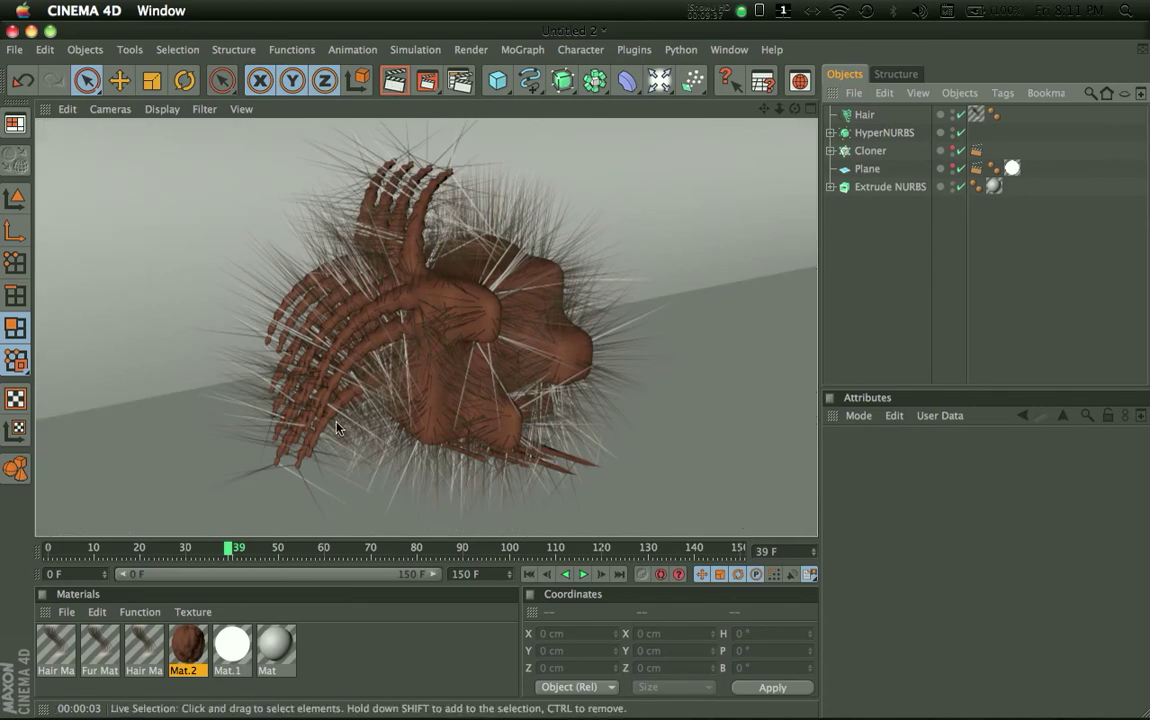
# - Rewind the timeline to frame 0, play the hair simulation and switch the viewport to a simplified display mode
pyautogui.moveTo(205, 553); pyautogui.dragTo(3, 568)
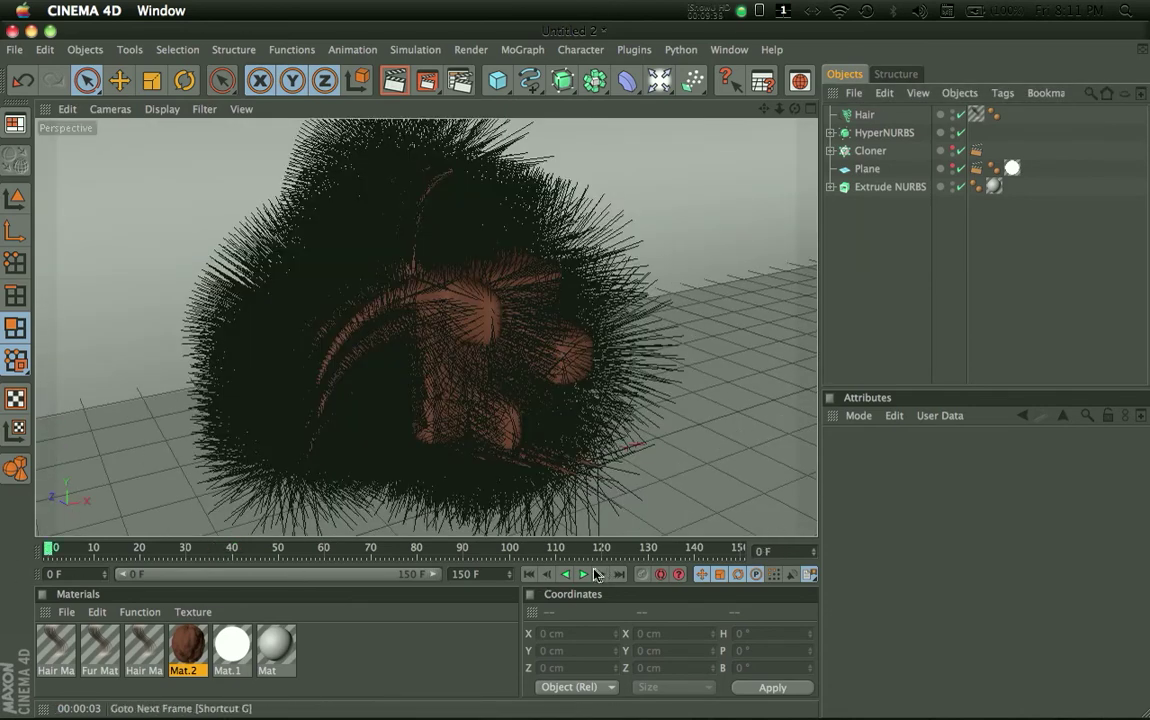
pyautogui.click(585, 575)
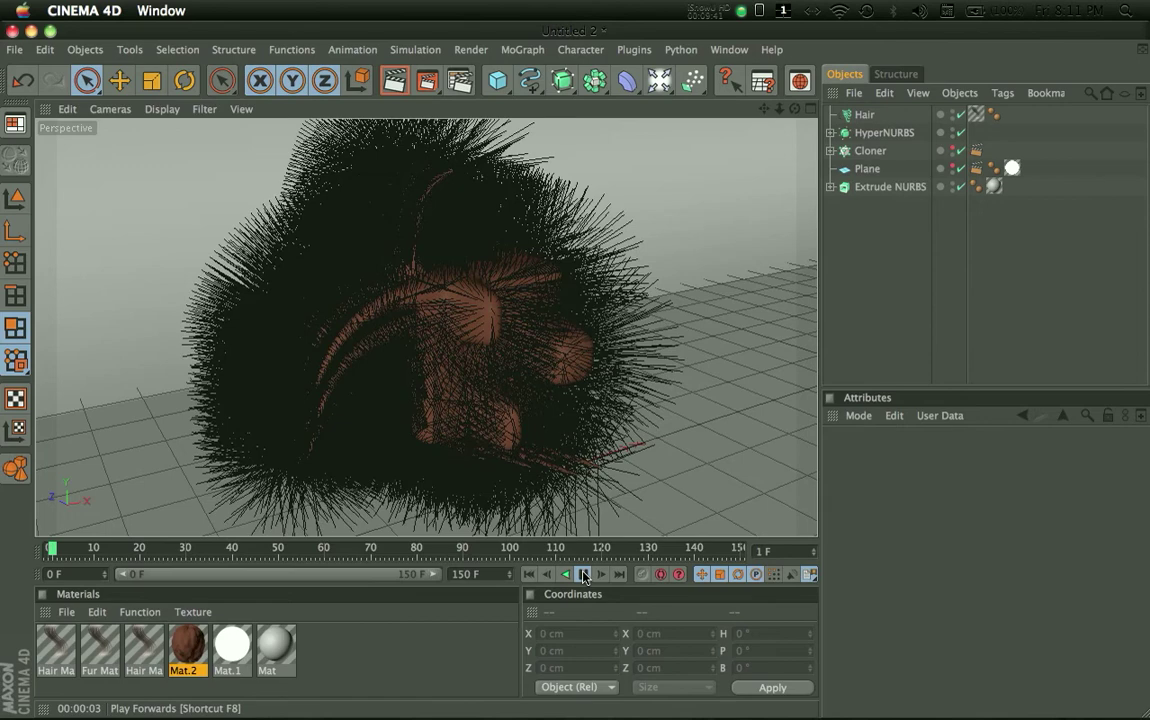
pyautogui.click(162, 109)
pyautogui.click(175, 402)
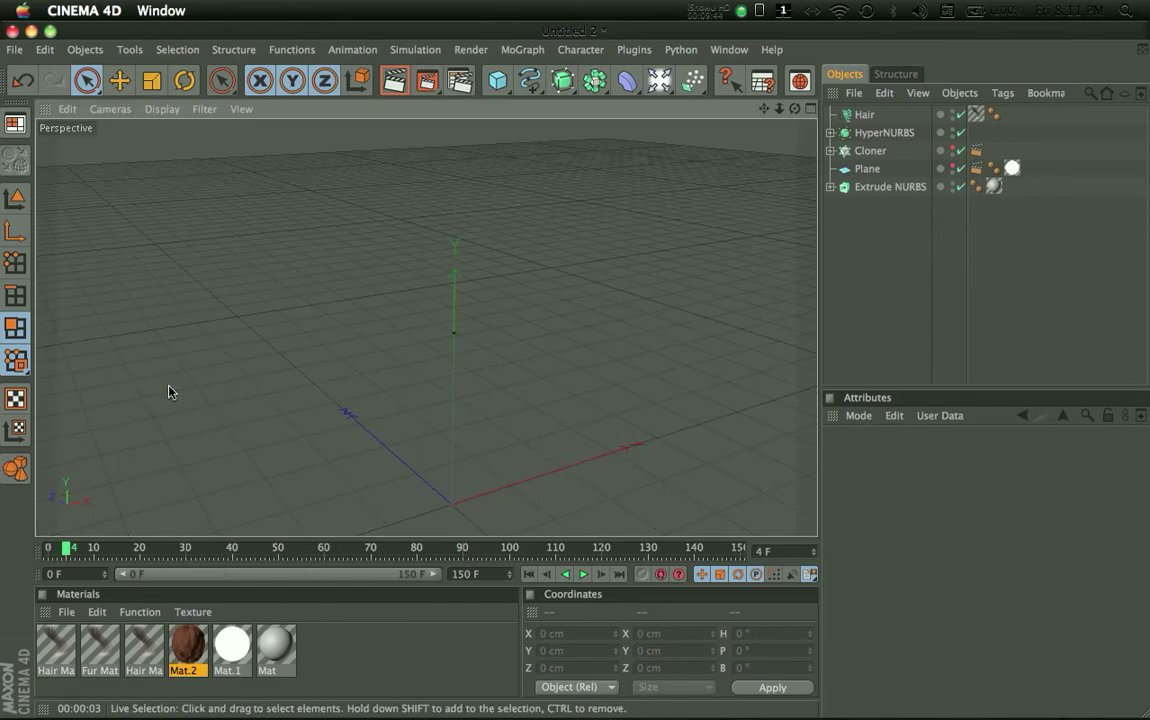